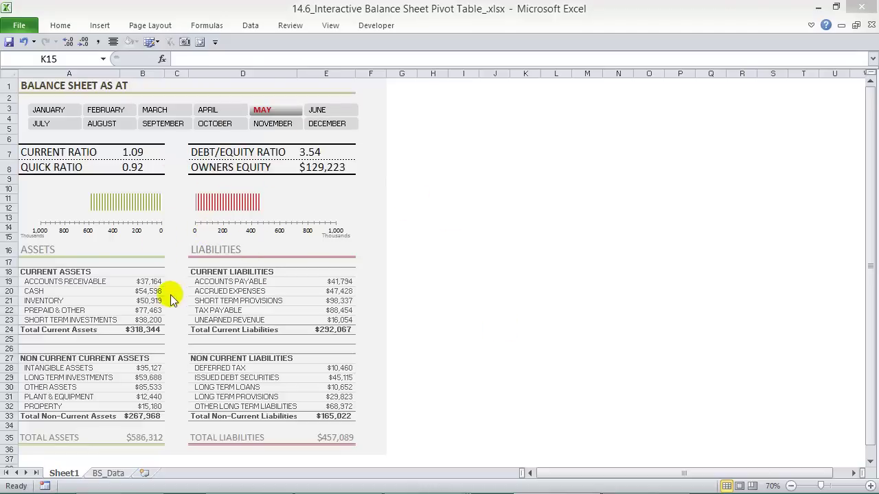
Step: Examine the finished balance sheet's asset and liability pivot tables, the two bar charts and the four ratio and equity formulas
click(130, 295)
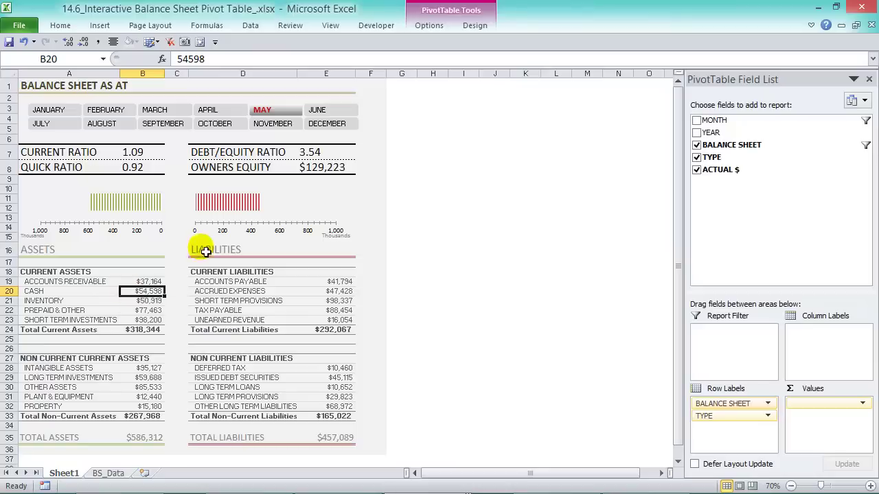
click(242, 295)
click(143, 368)
click(226, 368)
click(153, 222)
click(230, 221)
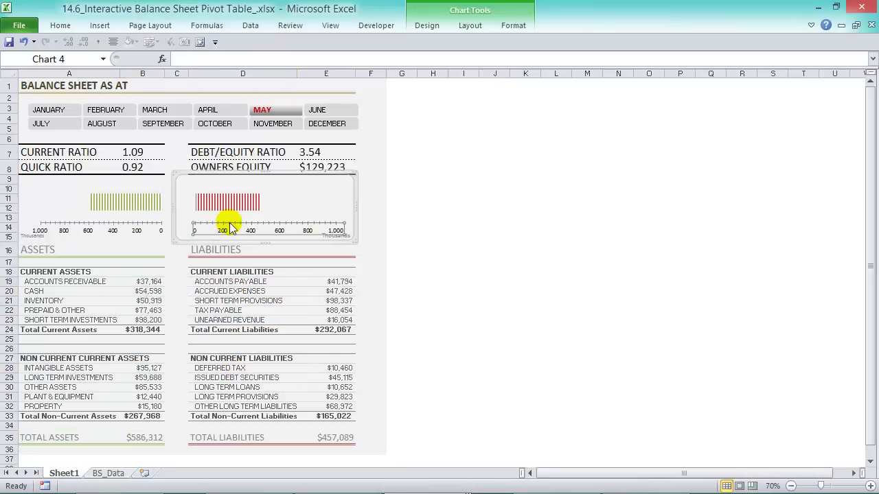
click(379, 248)
click(147, 152)
click(153, 169)
click(300, 152)
click(304, 169)
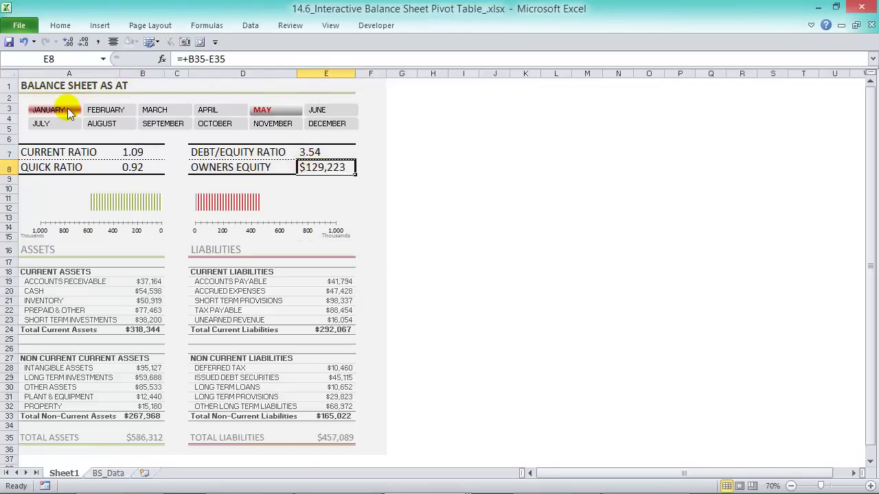
Step: Filter the balance sheet by single months, going through January to June, August and September, to compare the figures, ratios and charts
click(374, 129)
click(66, 114)
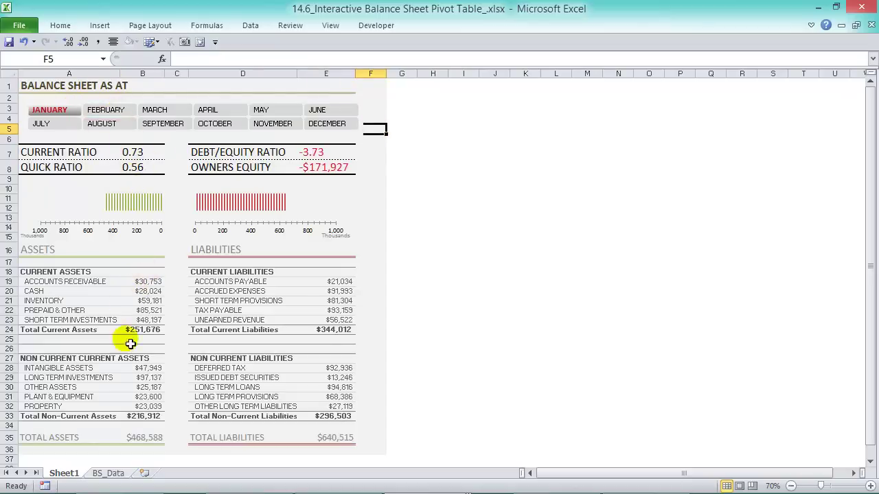
click(115, 112)
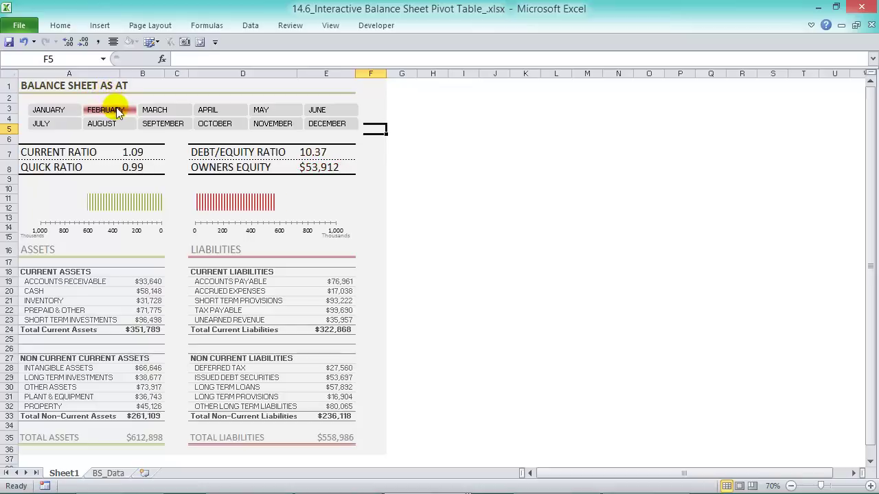
click(154, 110)
click(204, 112)
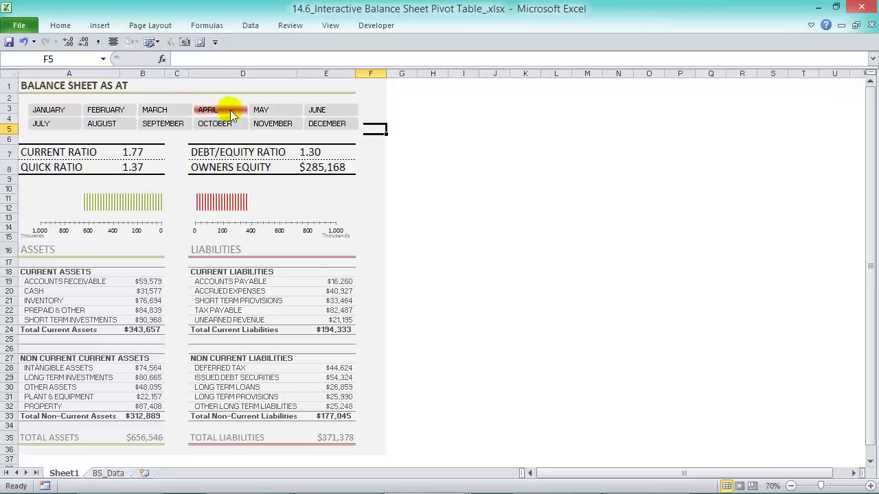
click(260, 111)
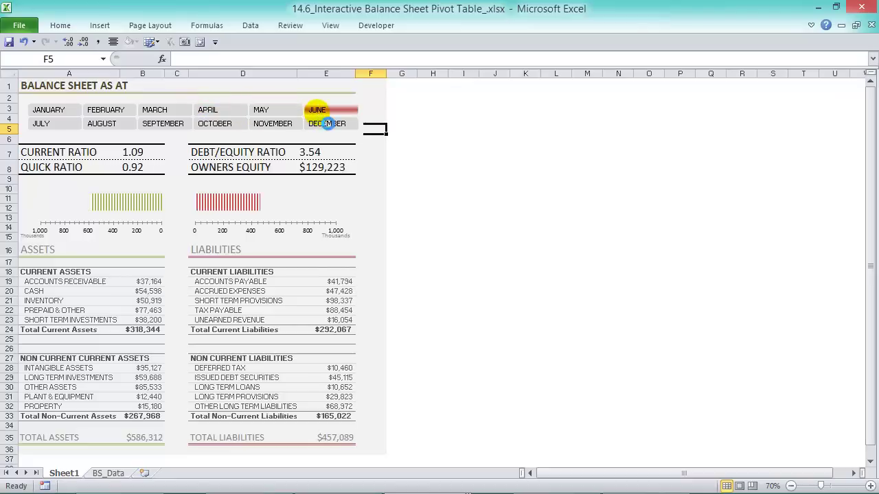
click(318, 111)
click(113, 124)
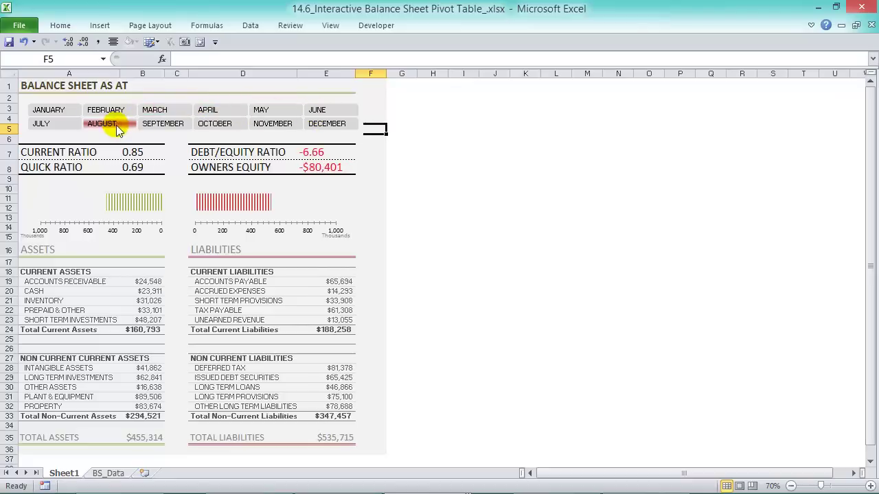
click(157, 126)
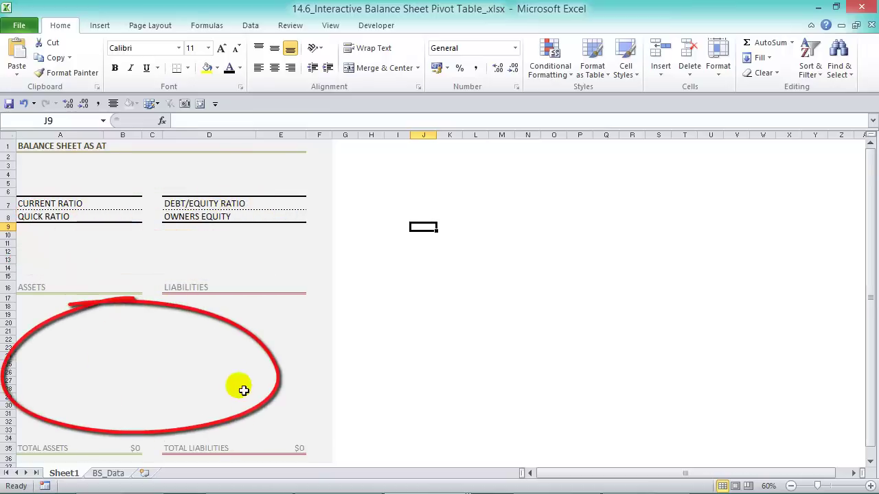
Step: Review the filter values of the MONTH and YEAR columns in the BS_Data source table without filtering anything
click(113, 473)
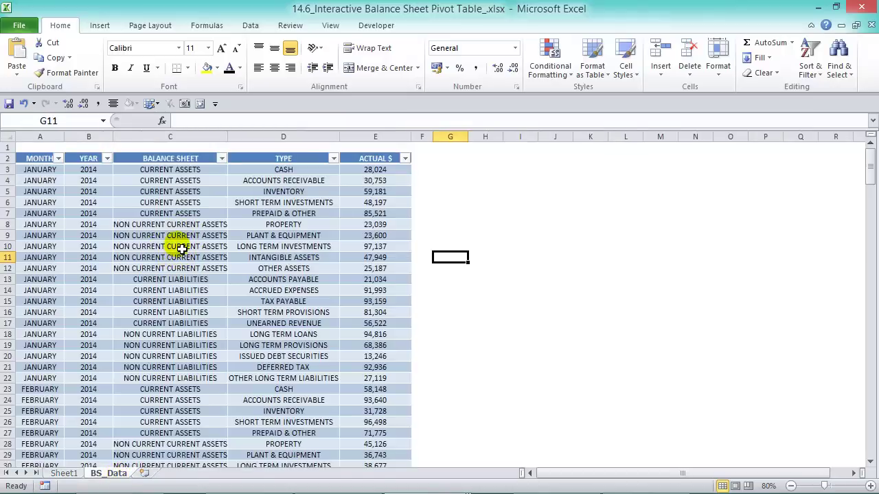
click(59, 170)
click(59, 159)
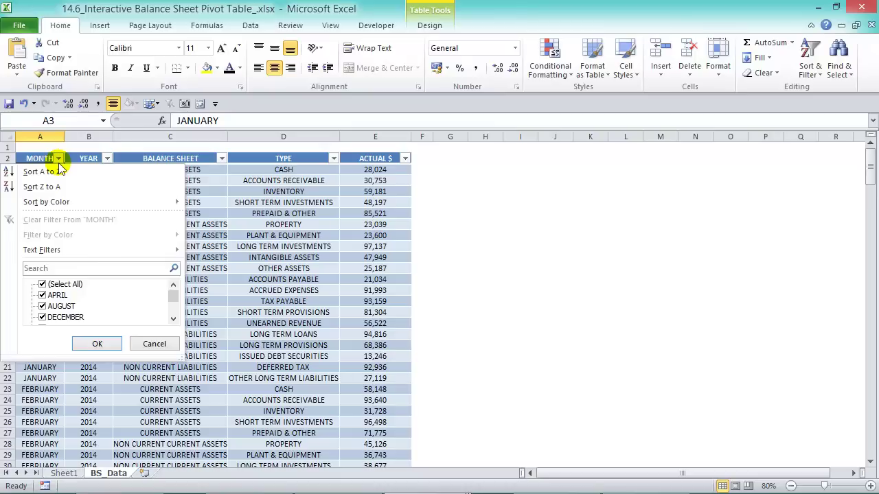
click(154, 344)
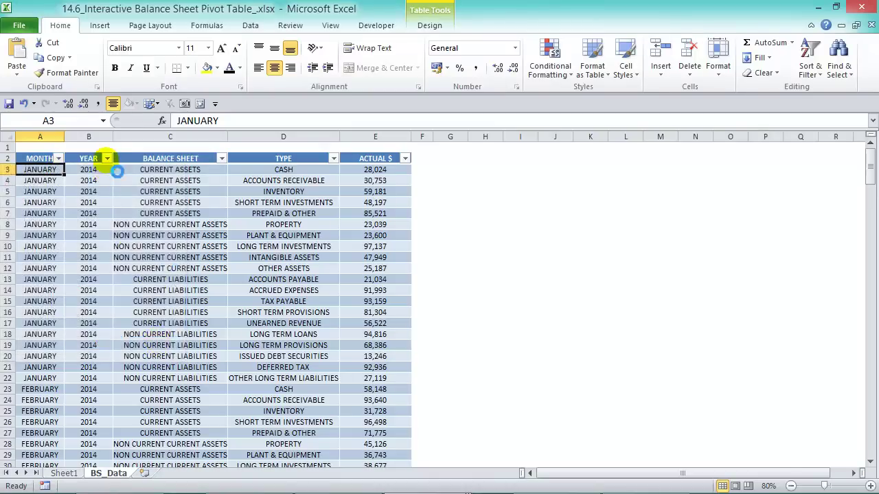
click(107, 159)
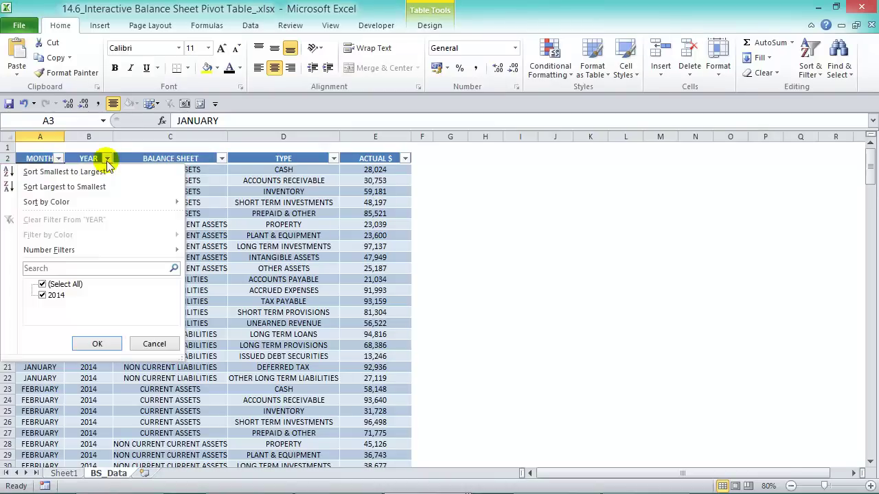
click(167, 343)
Step: Review the full filter lists of the BALANCE SHEET and TYPE columns, keeping all items selected
click(222, 158)
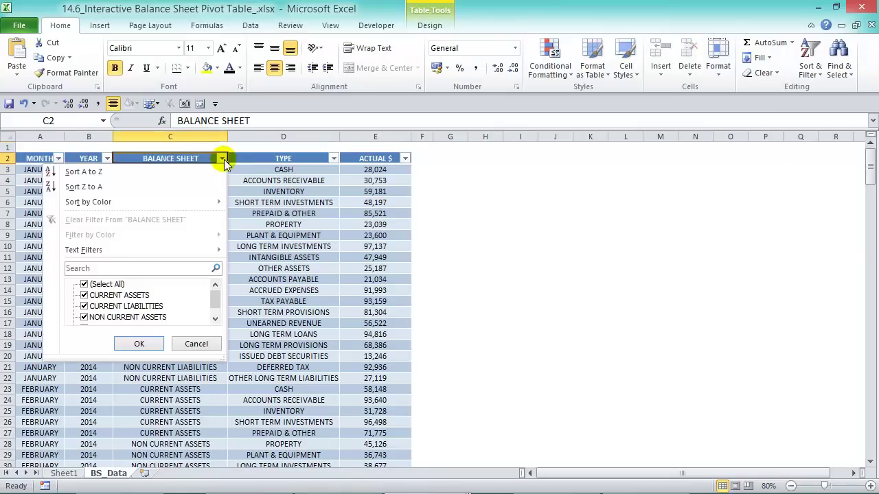
drag(223, 363, 223, 409)
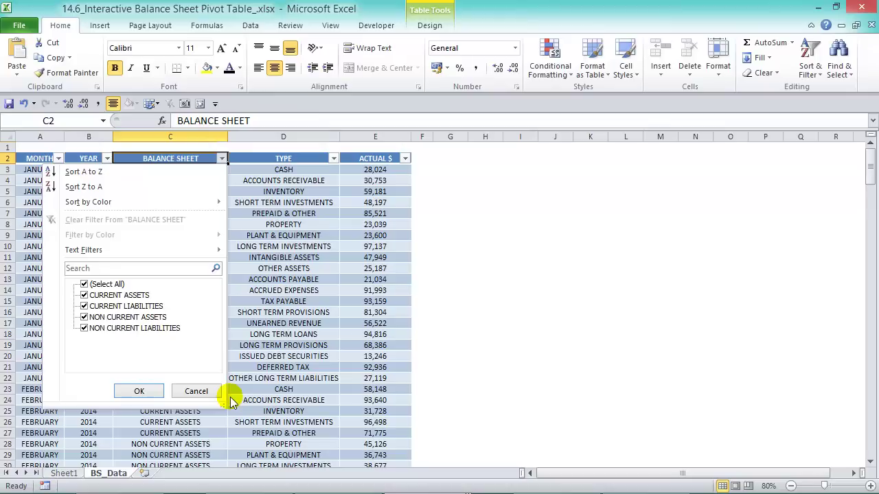
click(139, 391)
click(334, 158)
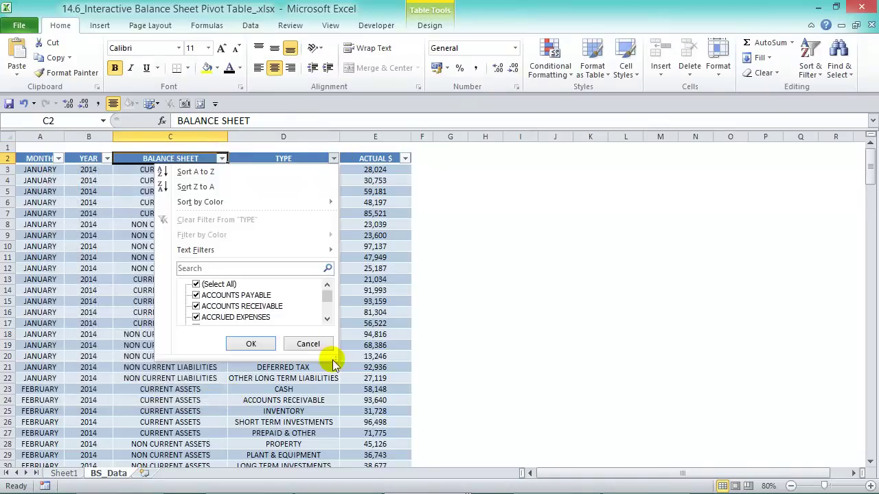
drag(337, 362, 343, 471)
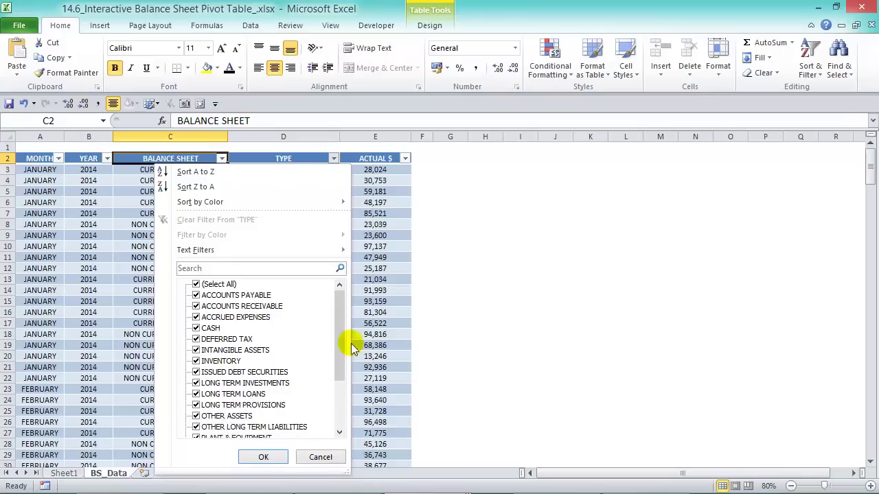
drag(341, 330, 336, 374)
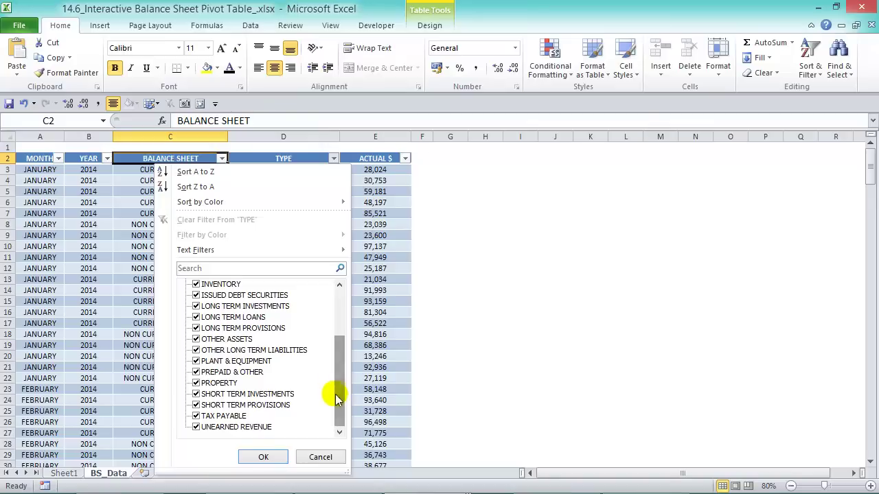
click(263, 457)
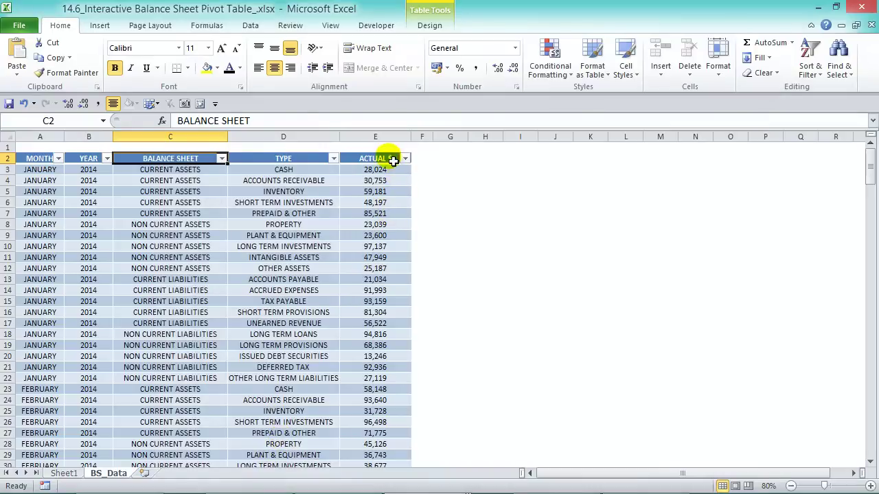
Step: Create a PivotTable from Table1 on the existing worksheet Sheet1, placed at cell A17 under the ASSETS heading
click(170, 246)
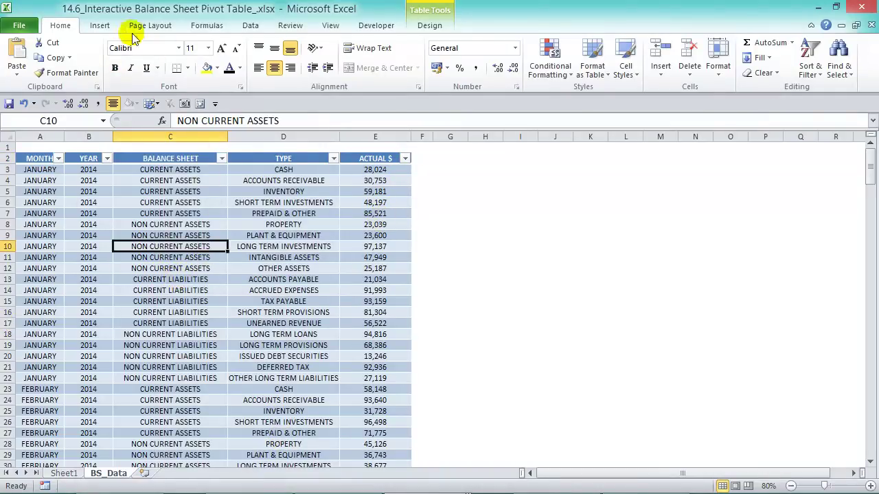
click(101, 25)
click(24, 50)
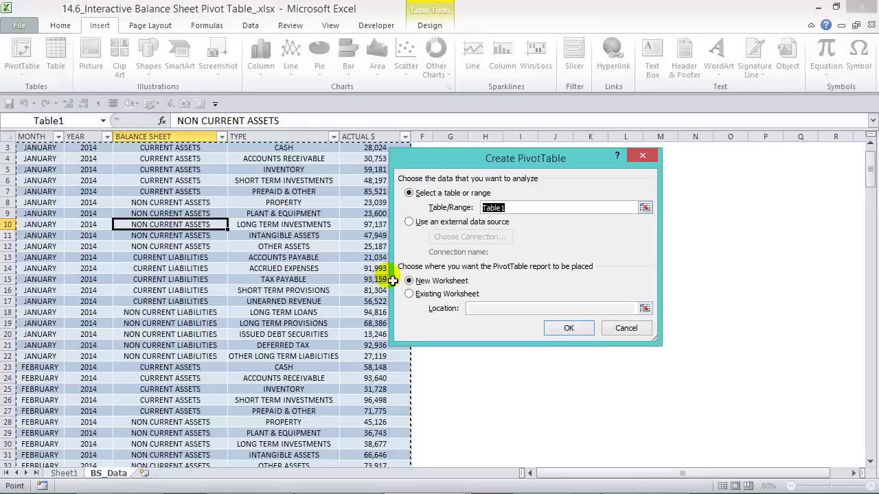
click(409, 295)
click(69, 474)
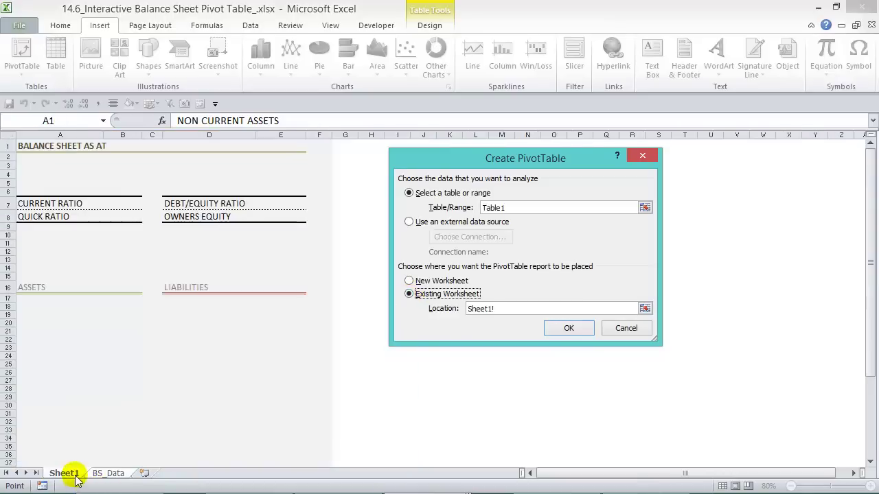
click(44, 298)
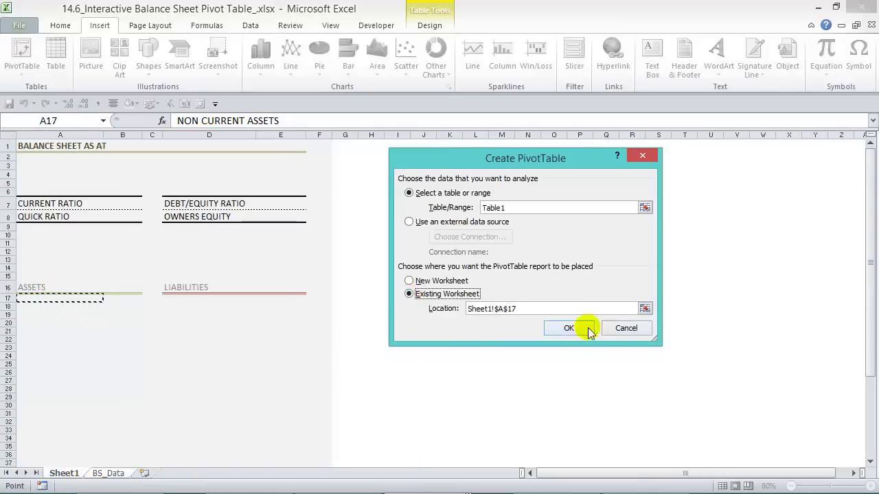
click(585, 328)
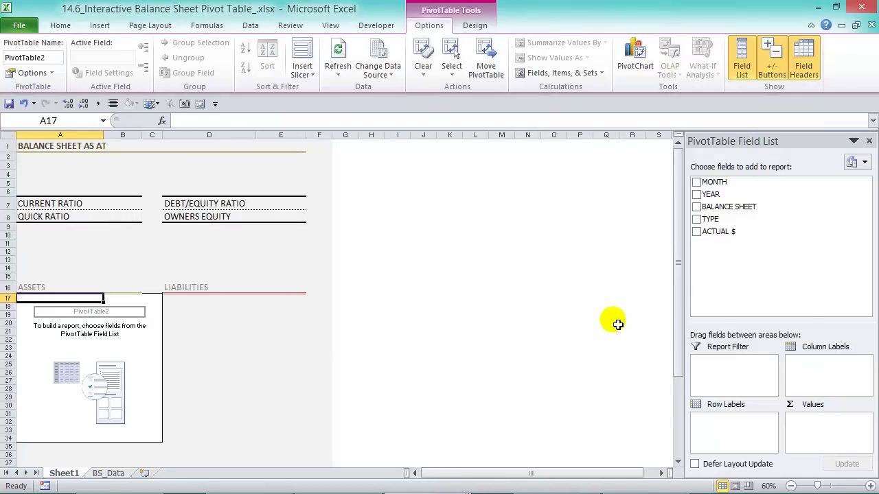
Step: Add BALANCE SHEET and TYPE as the PivotTable's row labels, with TYPE nested below BALANCE SHEET
drag(738, 219, 747, 440)
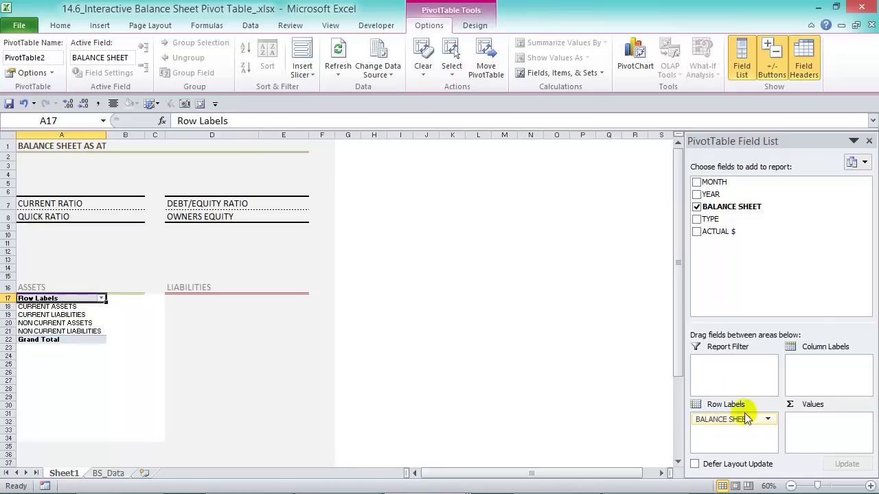
drag(711, 219, 743, 443)
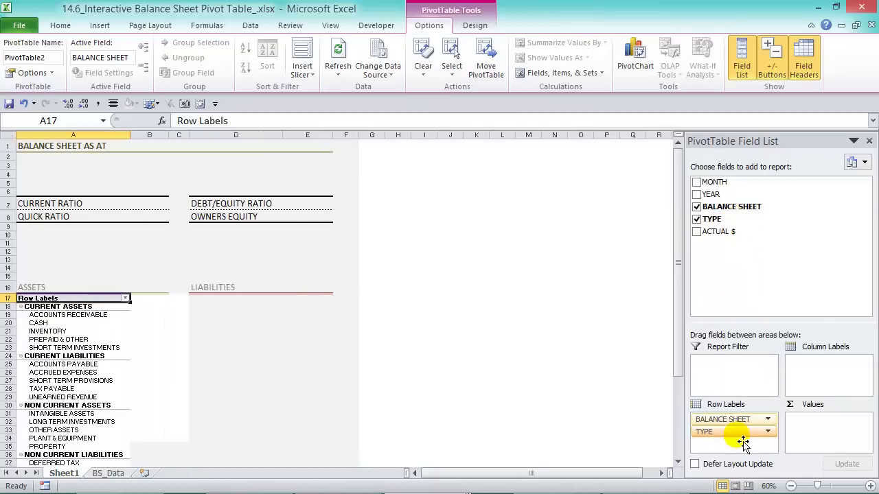
scroll(284, 372, down, 5)
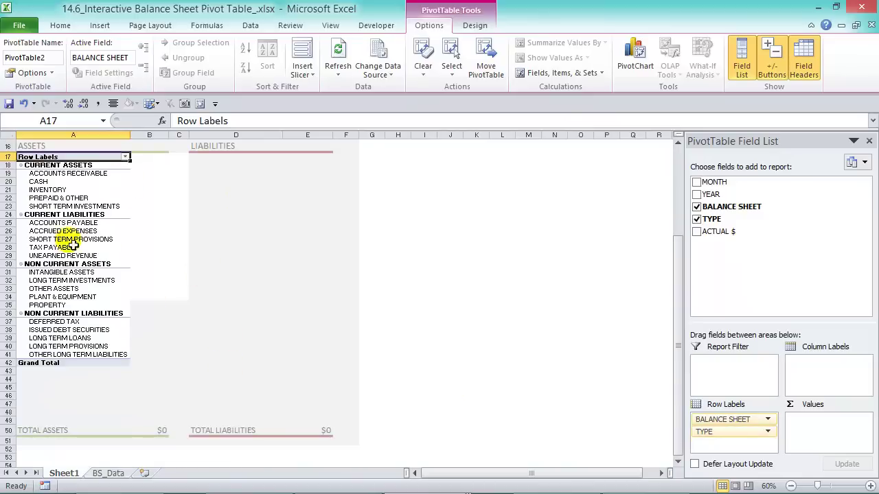
scroll(113, 284, up, 1)
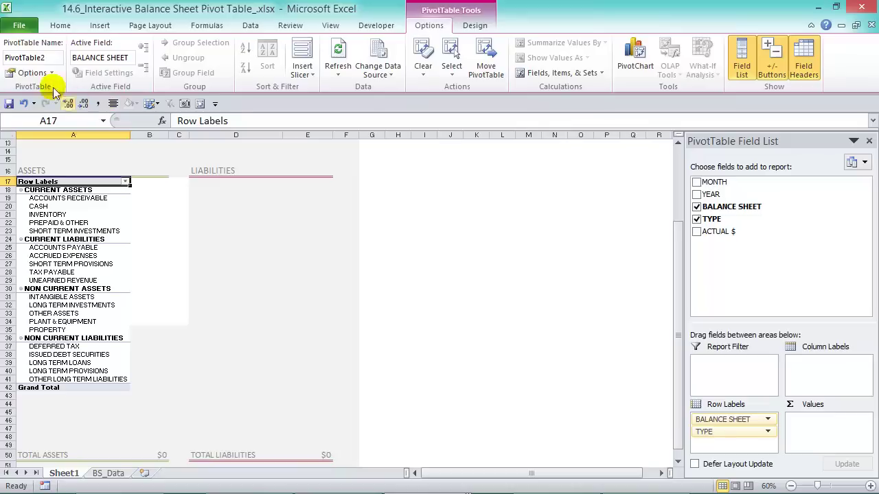
Step: Turn off autofitting of column widths on update in the PivotTable's options
click(29, 72)
click(399, 295)
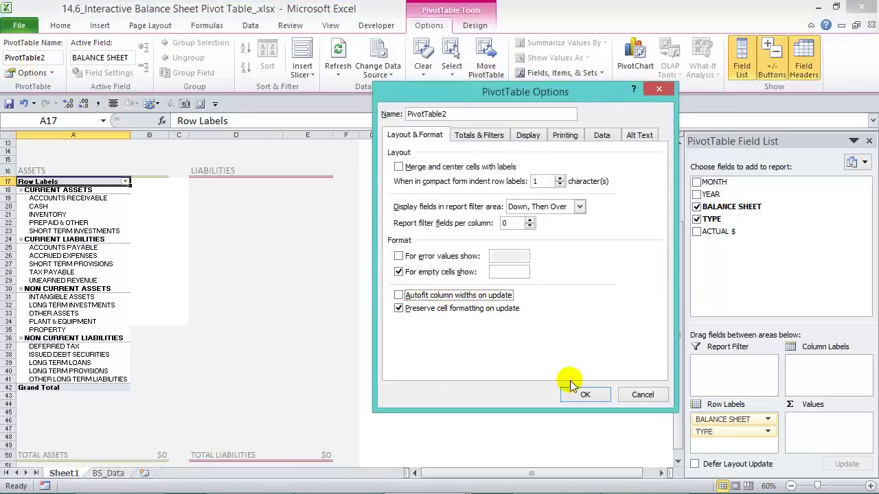
click(584, 394)
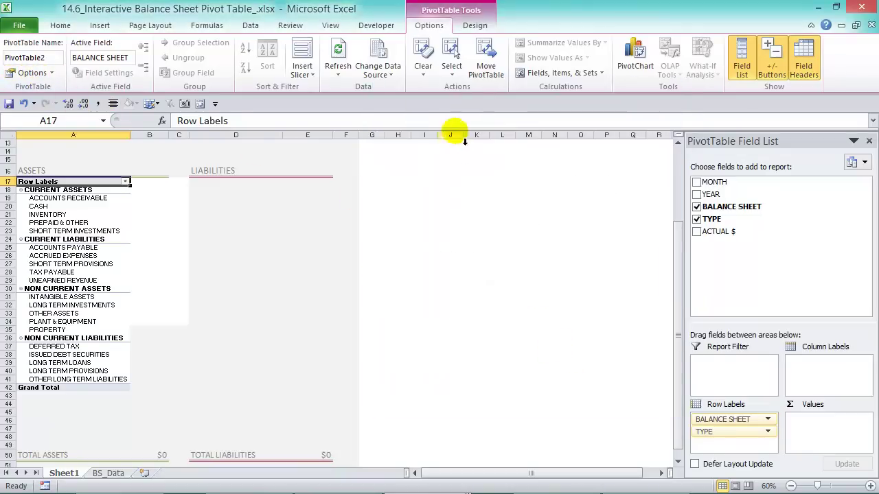
Step: Set the PivotTable's layout to show no subtotals
click(474, 26)
click(21, 72)
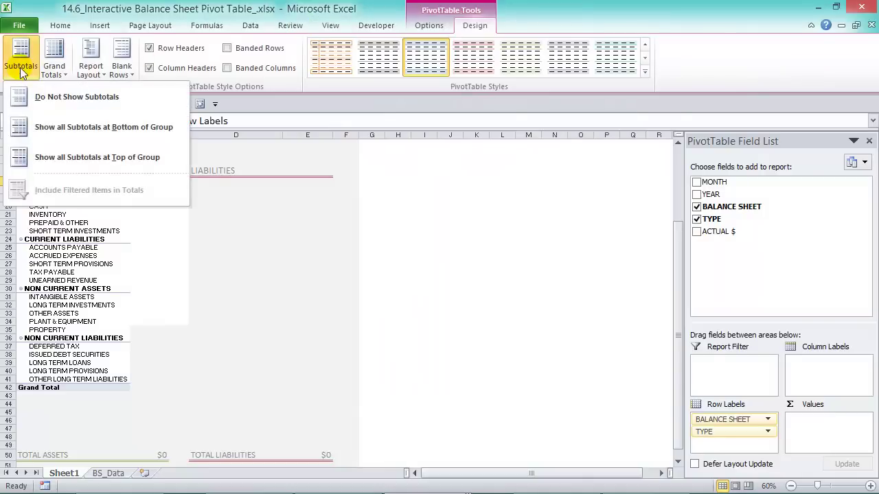
click(61, 97)
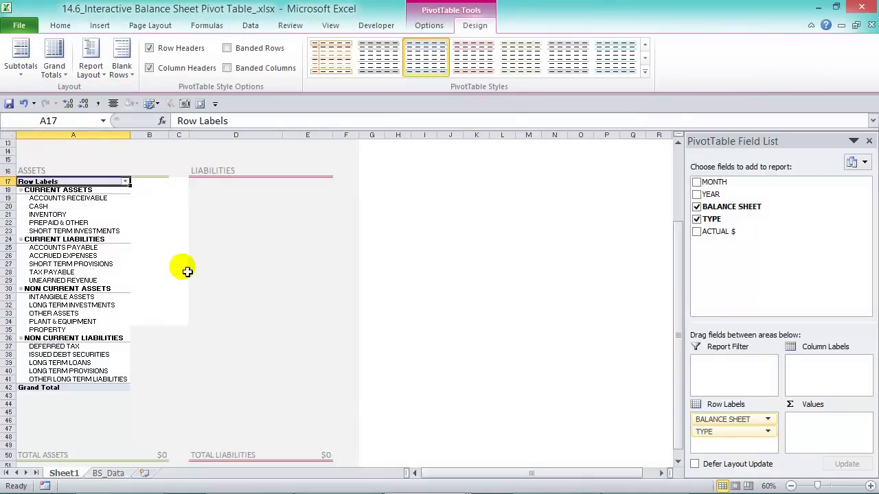
Step: Hide the PivotTable's field headers and its expand/collapse buttons
click(428, 26)
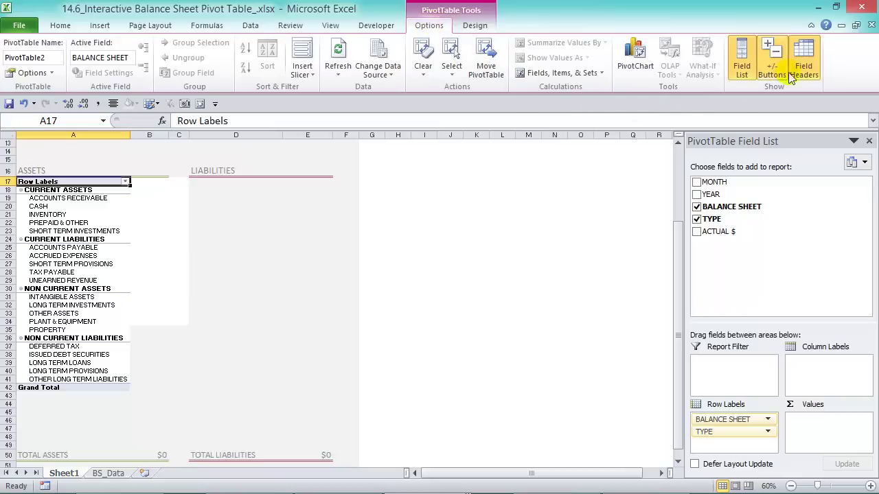
click(812, 69)
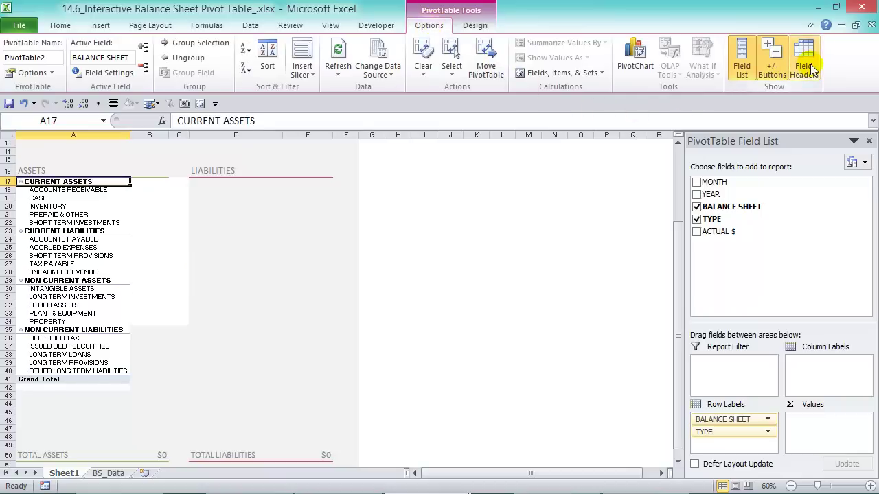
click(774, 72)
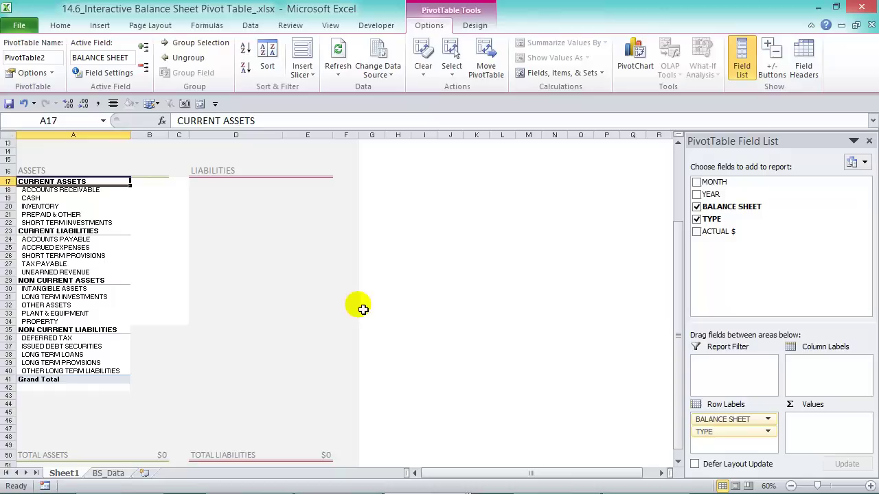
Step: Add ACTUAL $ to the PivotTable's values as a sum and replace its column header with a blank space
drag(734, 234, 834, 431)
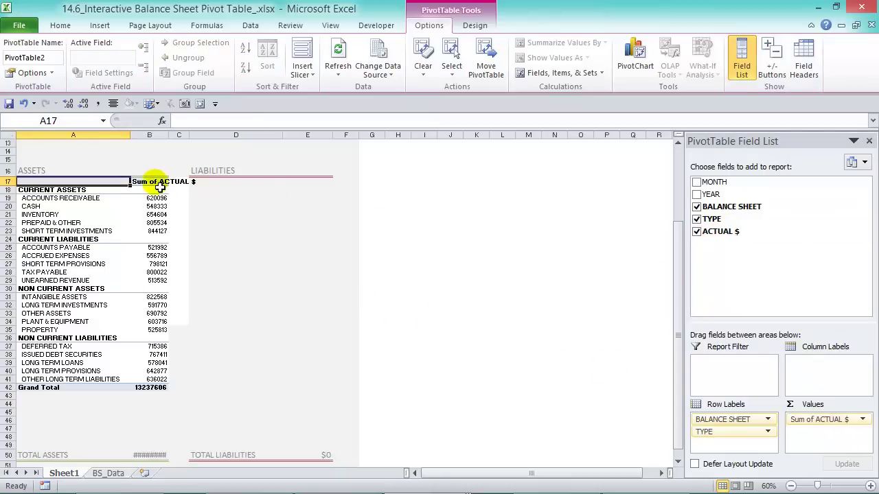
click(158, 184)
drag(271, 121, 103, 86)
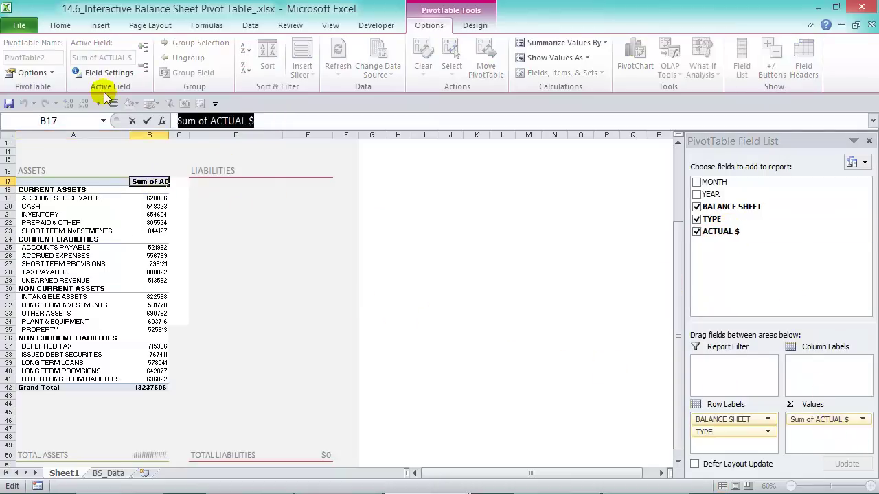
key(BackSpace)
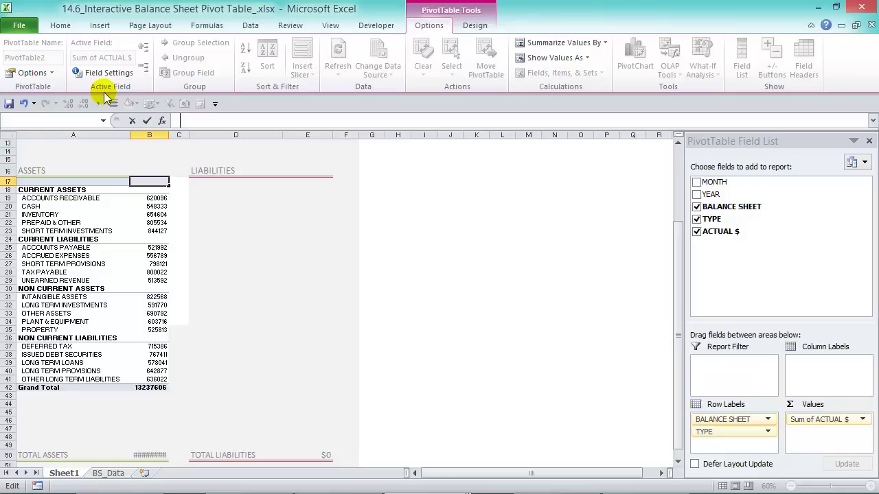
key(Return)
Step: Rename the PivotTable's Grand Total label to TOTAL CURRENT ASSETS
click(64, 387)
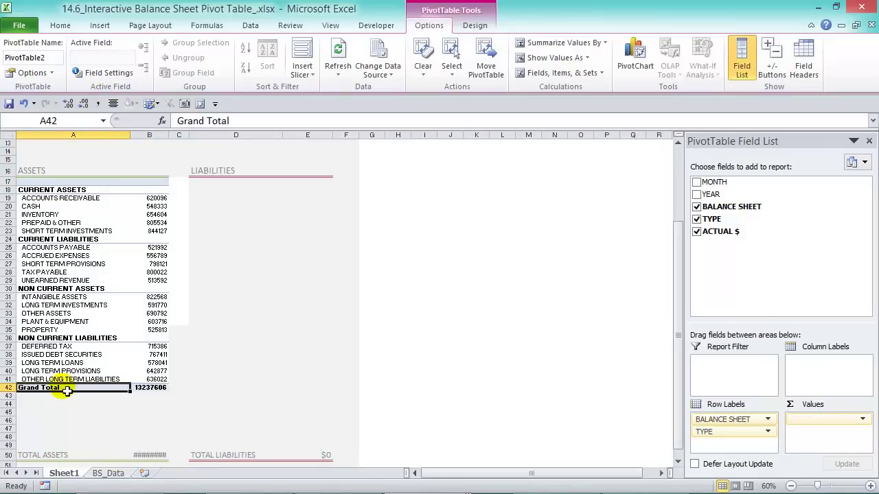
text(TOTAL CURRENT ASSETS)
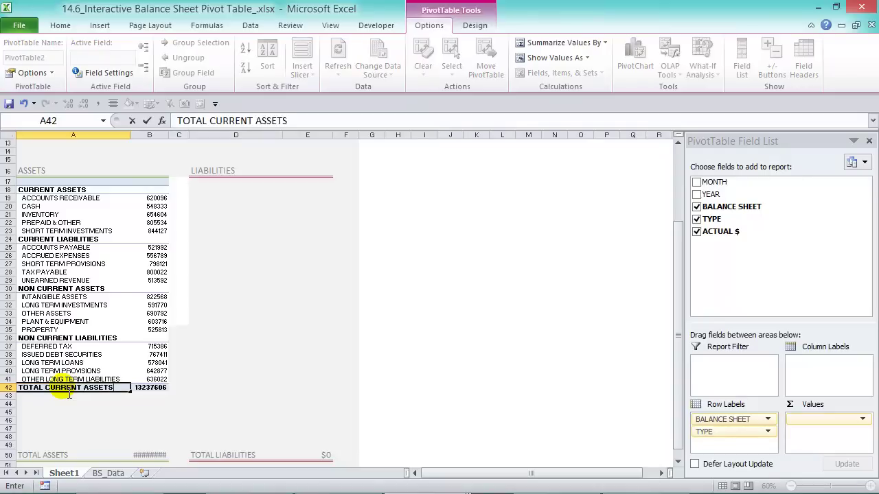
key(Return)
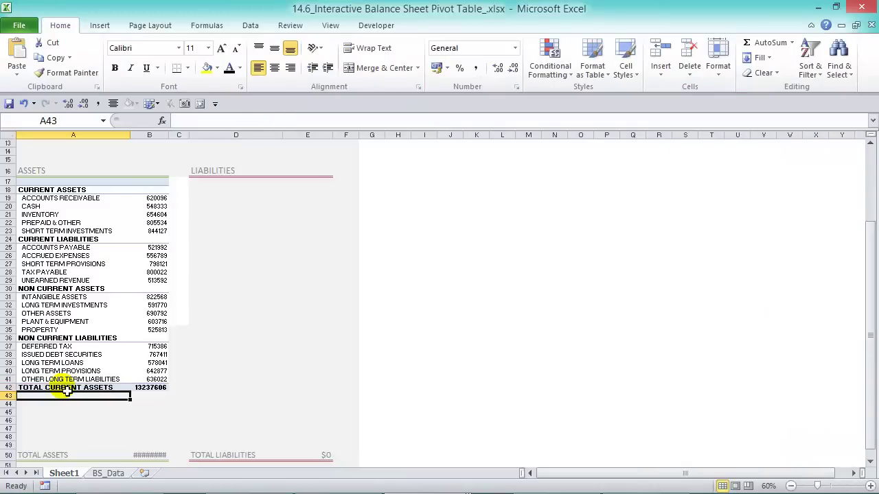
Step: Format the ACTUAL $ value field as Currency with the $ Cherokee symbol, 0 decimal places, and red negatives with a minus sign
click(156, 224)
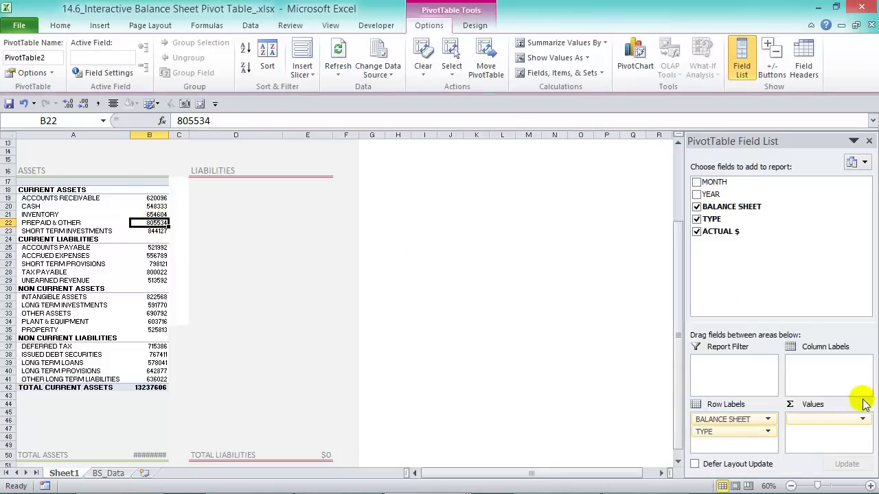
click(863, 419)
click(811, 402)
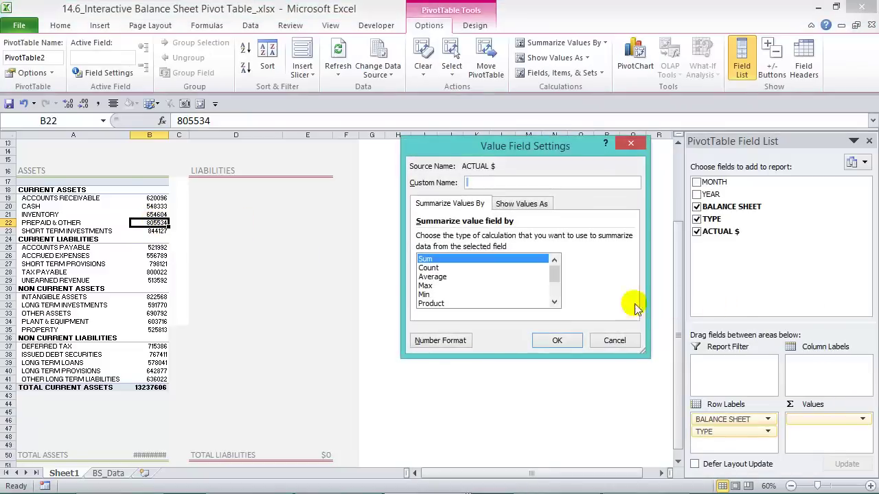
click(454, 341)
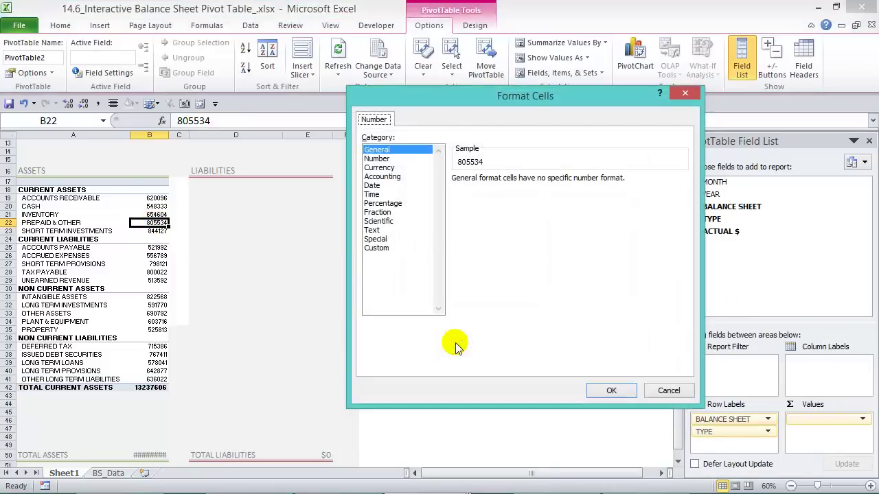
click(389, 168)
click(682, 197)
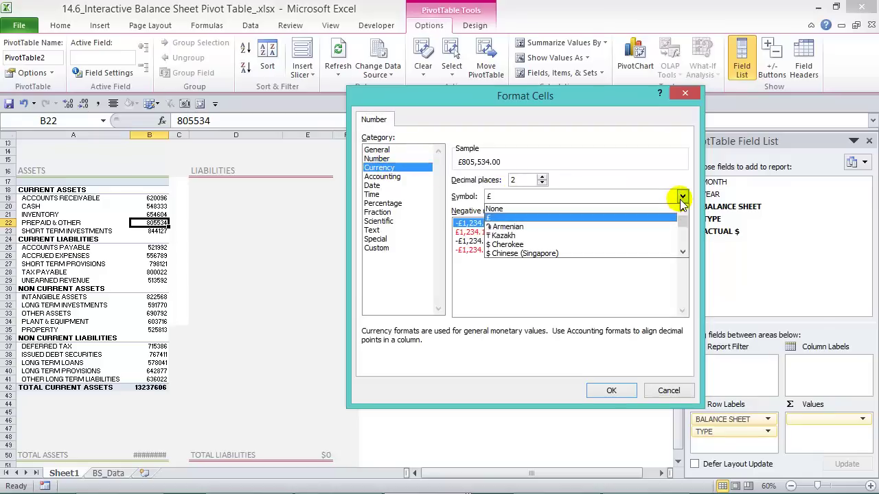
click(661, 245)
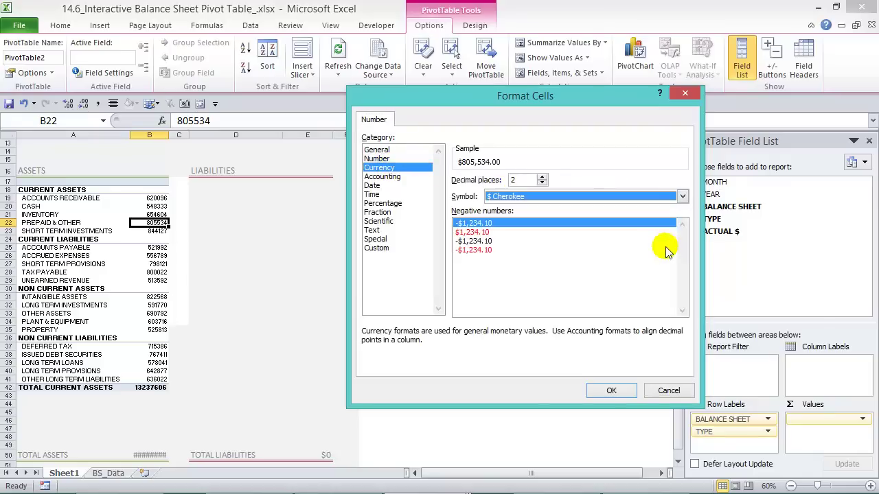
click(542, 183)
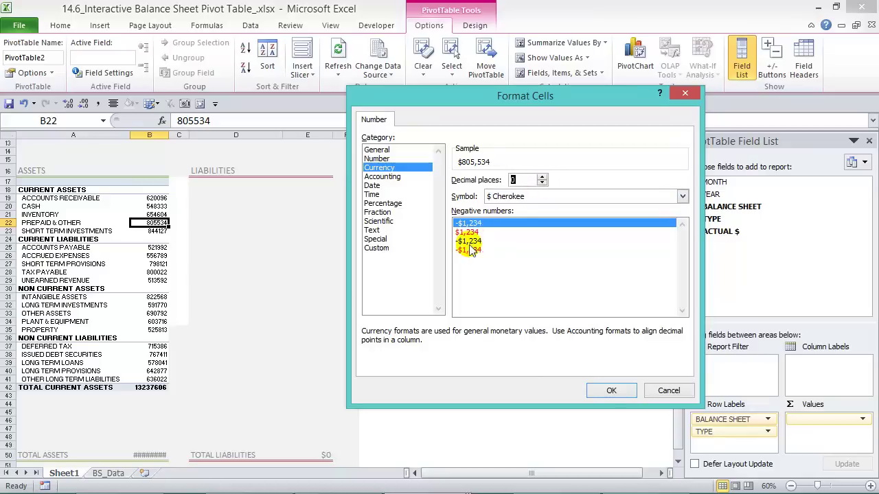
click(500, 248)
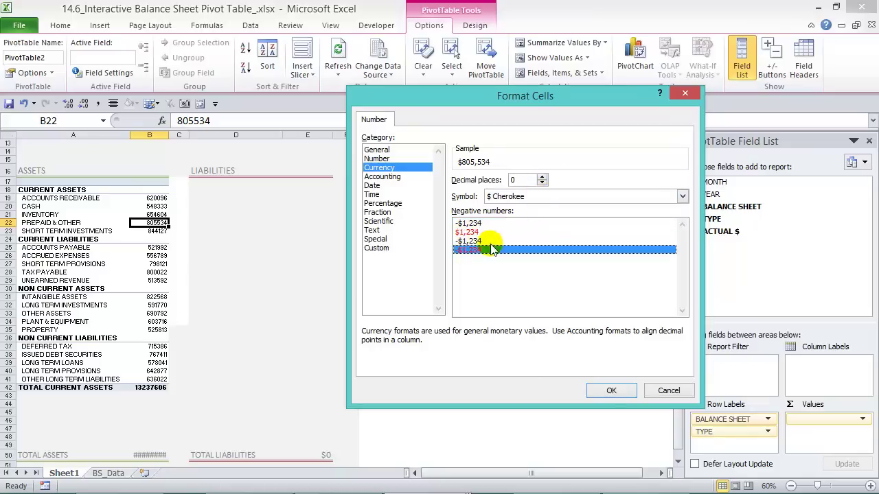
click(610, 388)
click(567, 344)
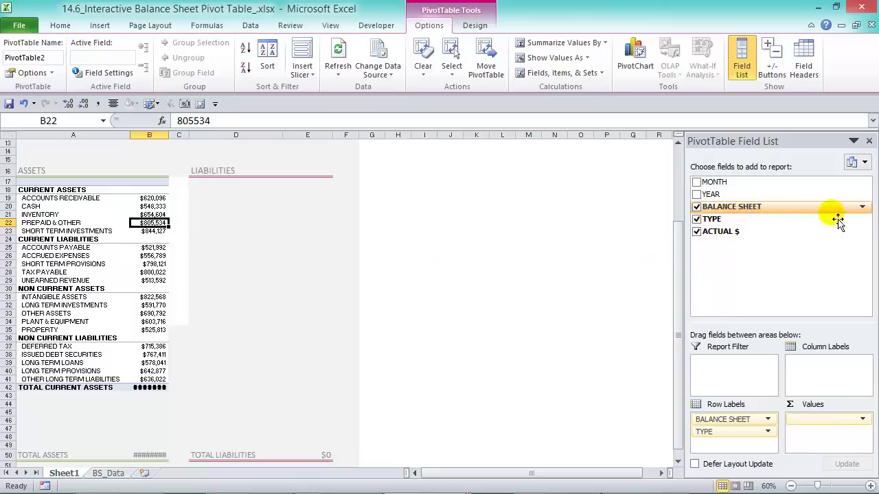
Step: Filter the PivotTable's BALANCE SHEET field to only CURRENT ASSETS and widen column B slightly to fit the values
click(864, 208)
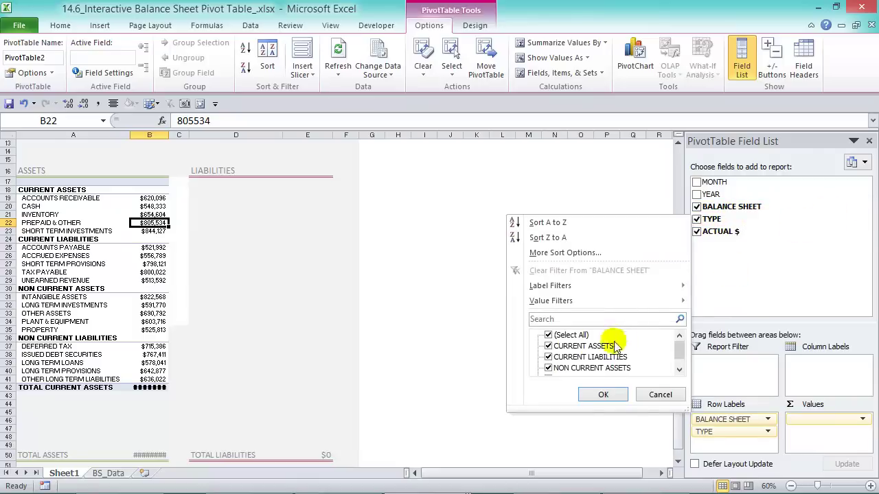
click(548, 346)
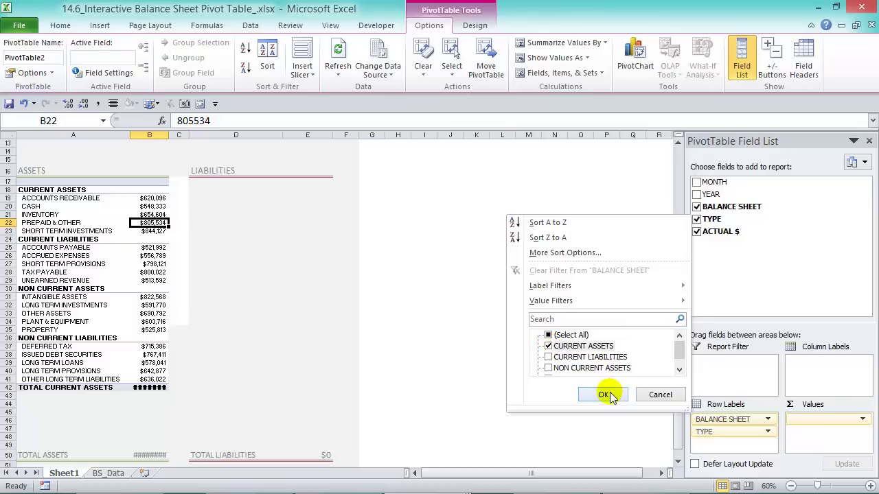
click(604, 395)
drag(175, 140, 177, 140)
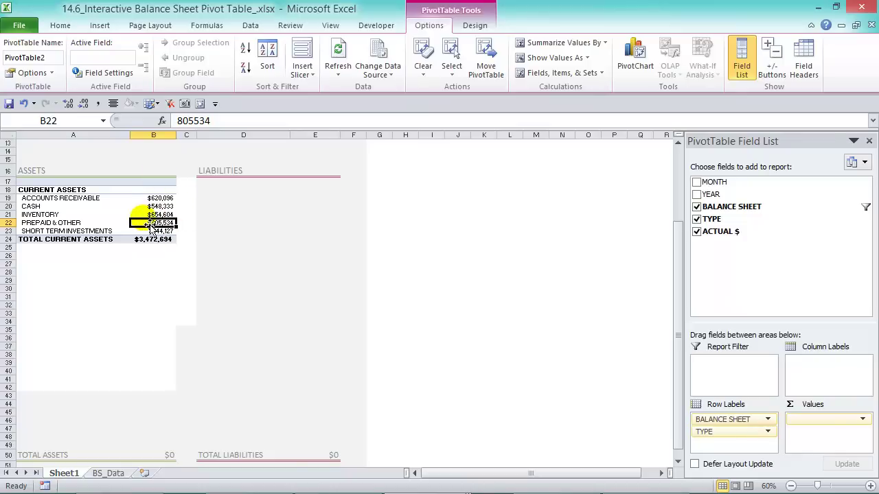
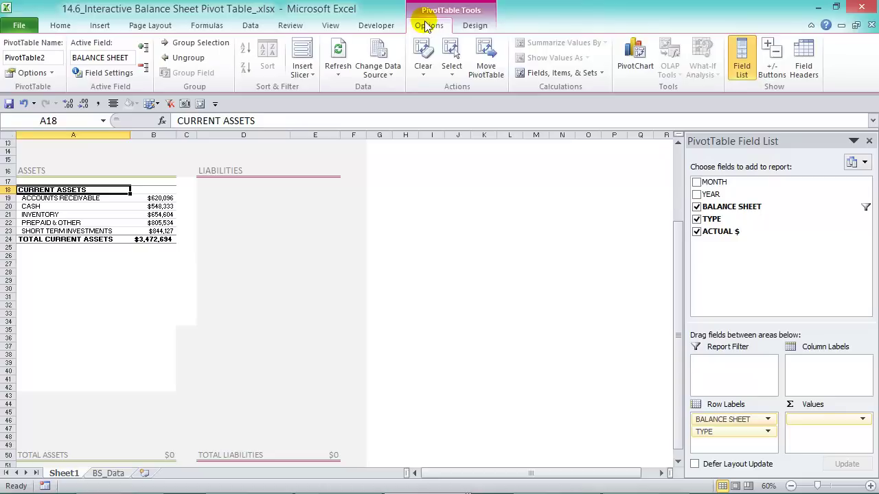
Step: Copy the entire CURRENT ASSETS PivotTable and paste it at D17 under the LIABILITIES heading
click(485, 135)
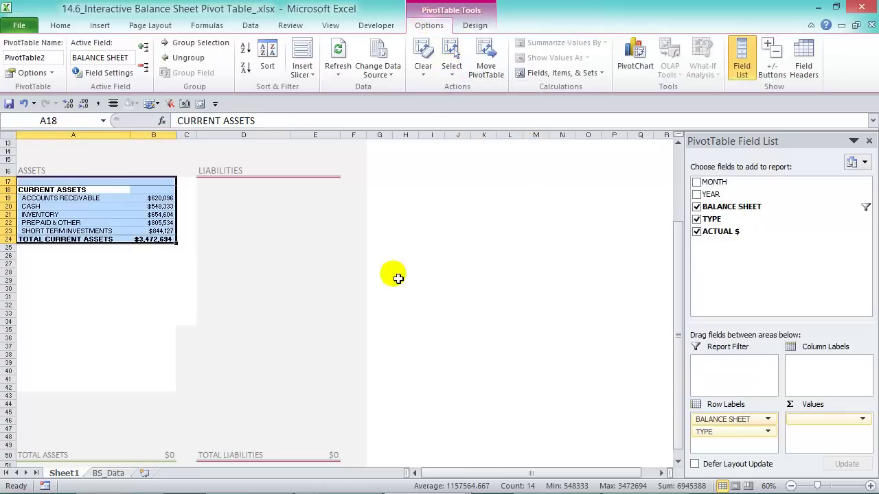
key(ctrl+c)
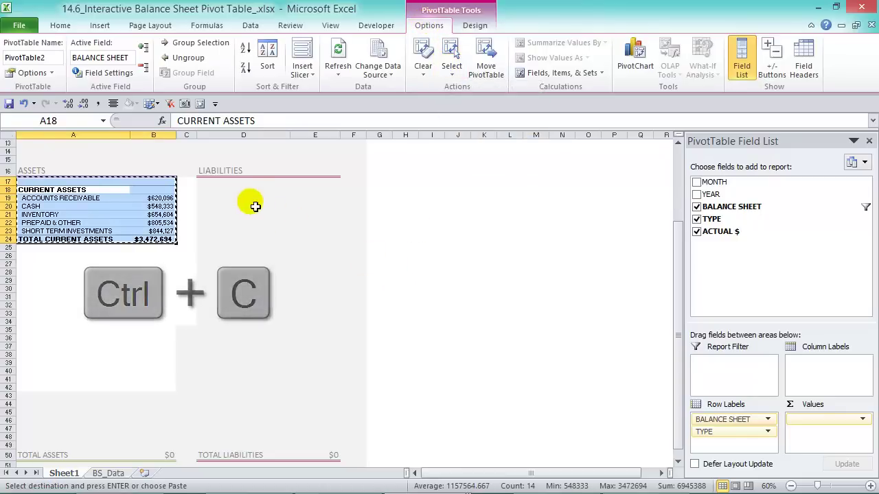
click(216, 183)
key(ctrl+v)
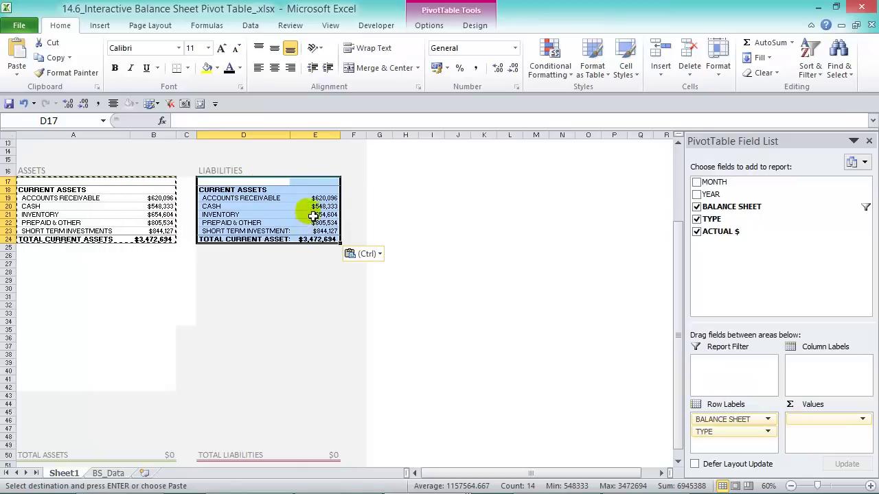
Step: Filter the BALANCE SHEET field of the PivotTable under LIABILITIES to only CURRENT LIABILITIES
click(253, 193)
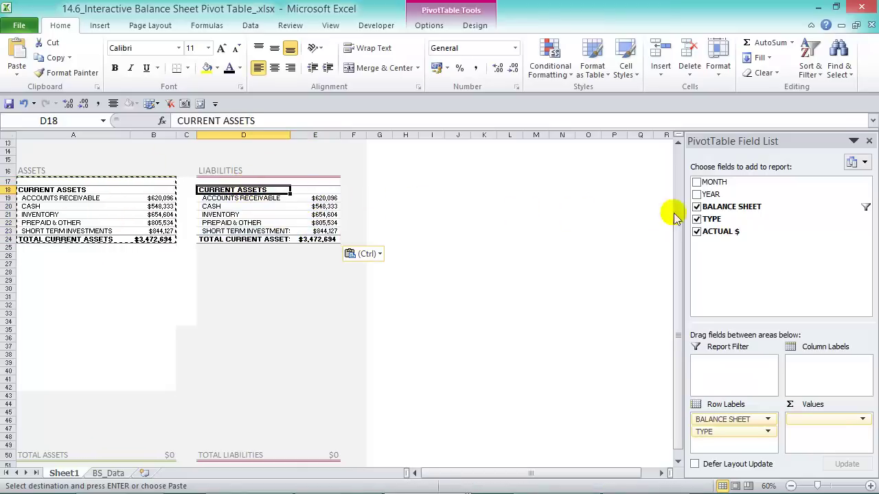
click(862, 207)
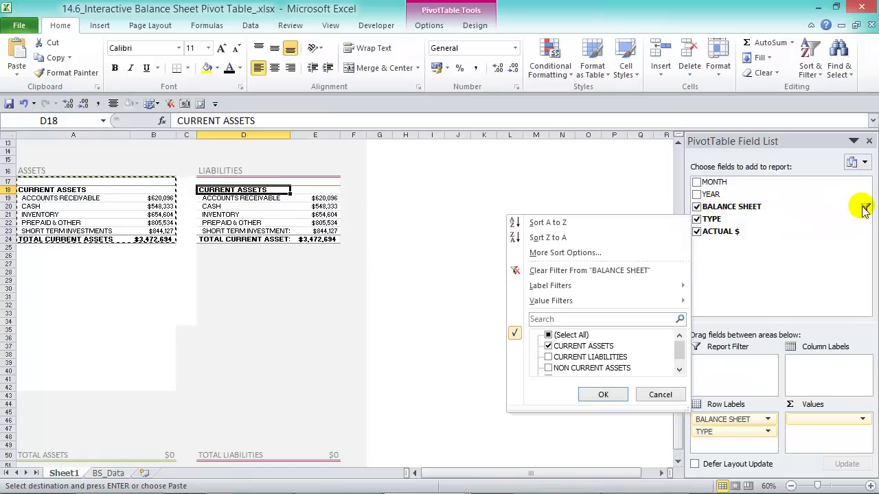
click(559, 347)
click(549, 357)
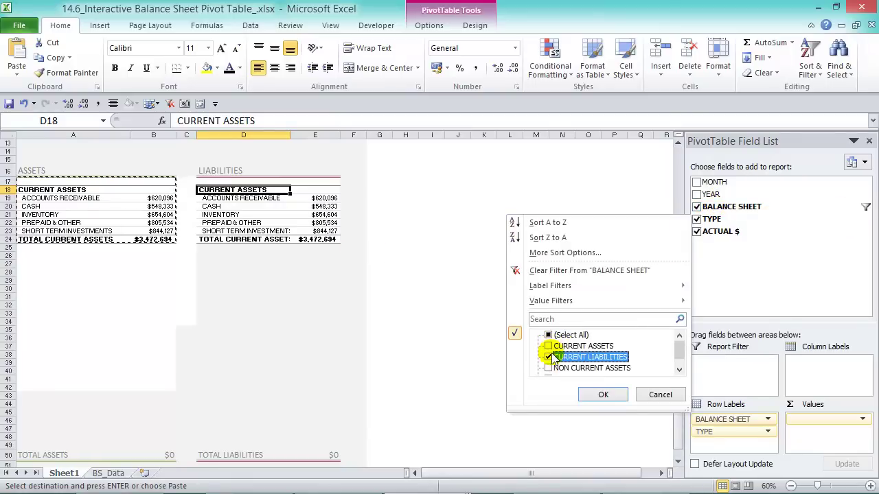
click(603, 395)
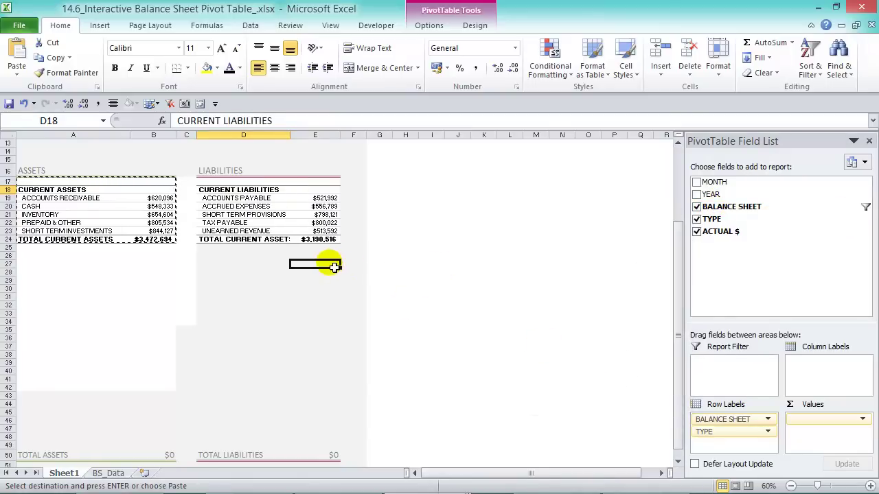
click(335, 264)
Step: Copy the entire CURRENT ASSETS PivotTable under ASSETS and paste it at A26 and at D26
scroll(337, 266, up, 1)
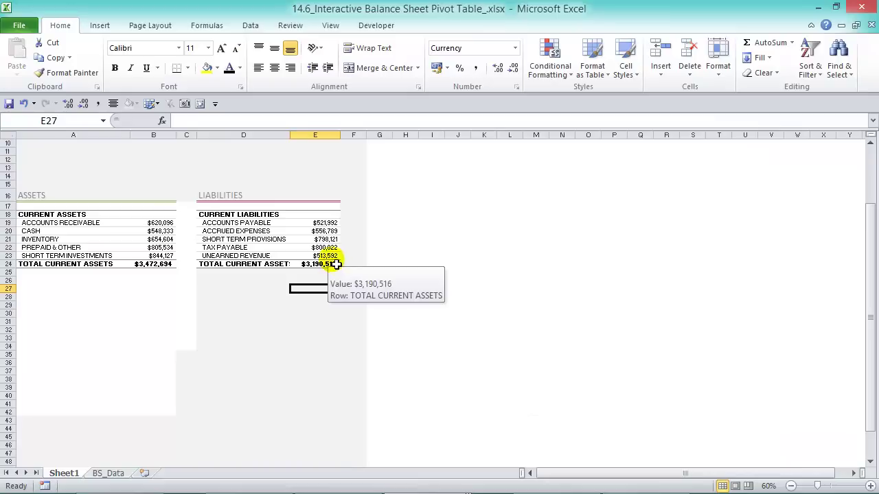
click(62, 215)
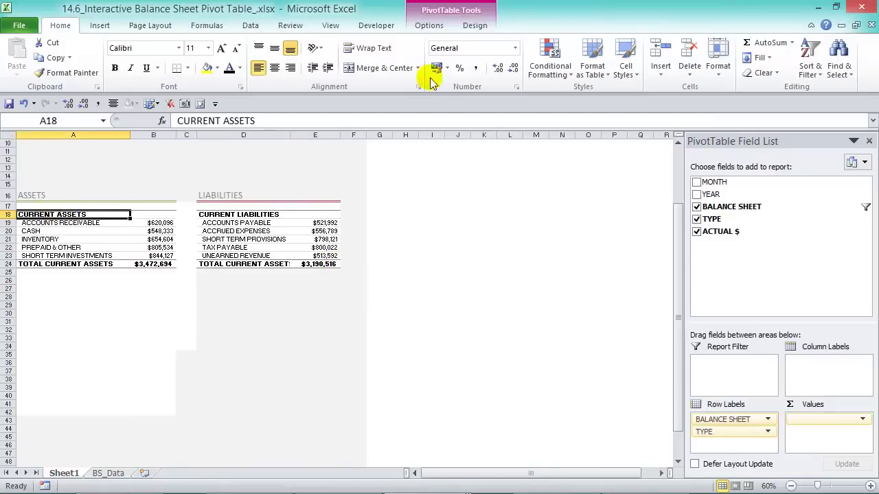
click(439, 27)
click(451, 59)
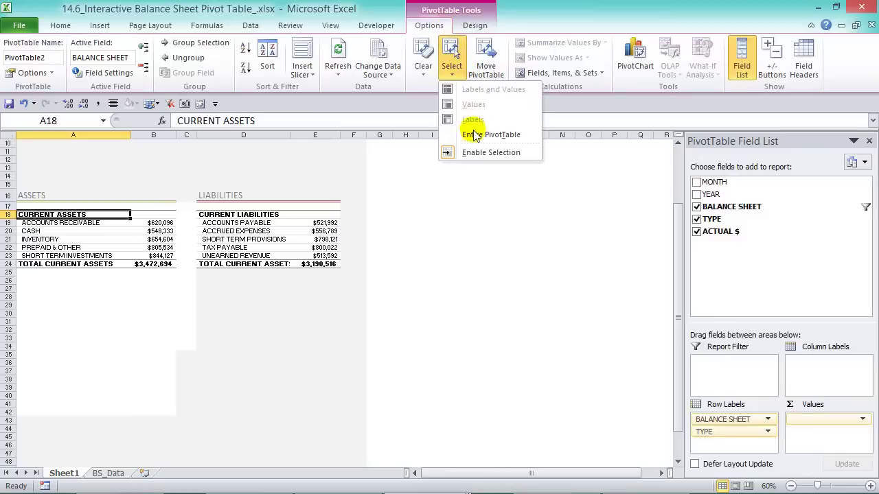
click(471, 134)
key(ctrl+c)
click(28, 281)
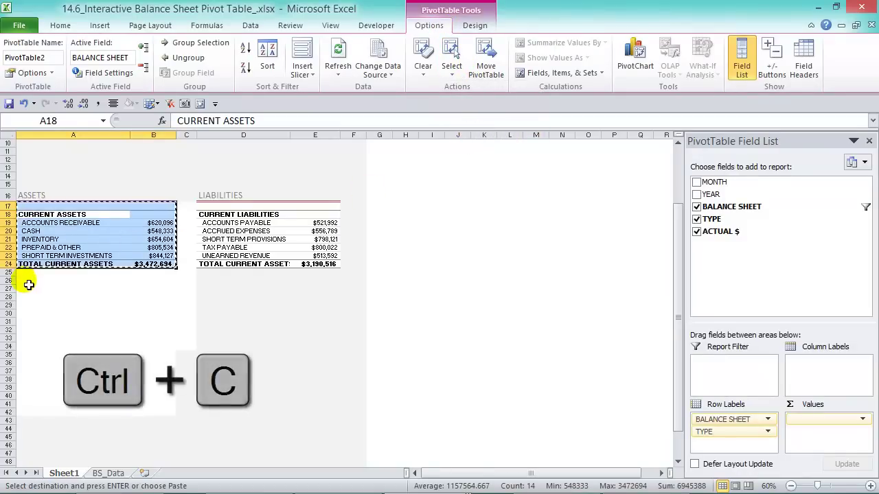
key(ctrl+v)
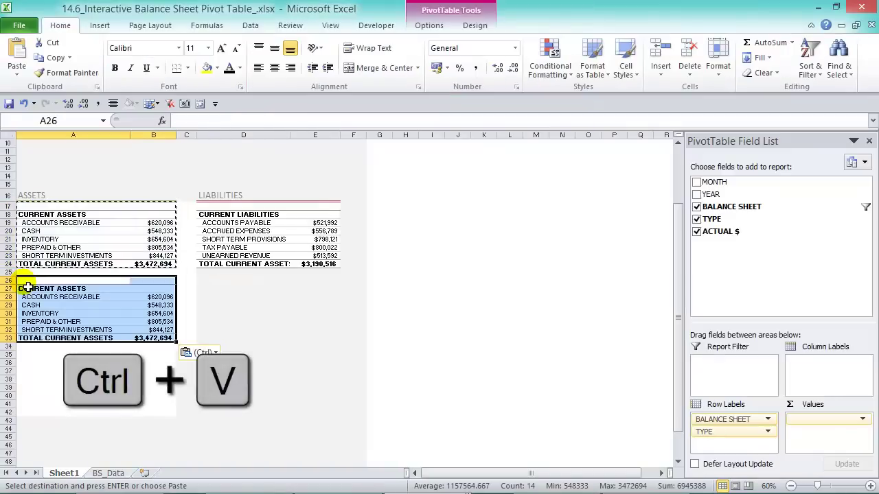
key(ctrl+v)
click(207, 283)
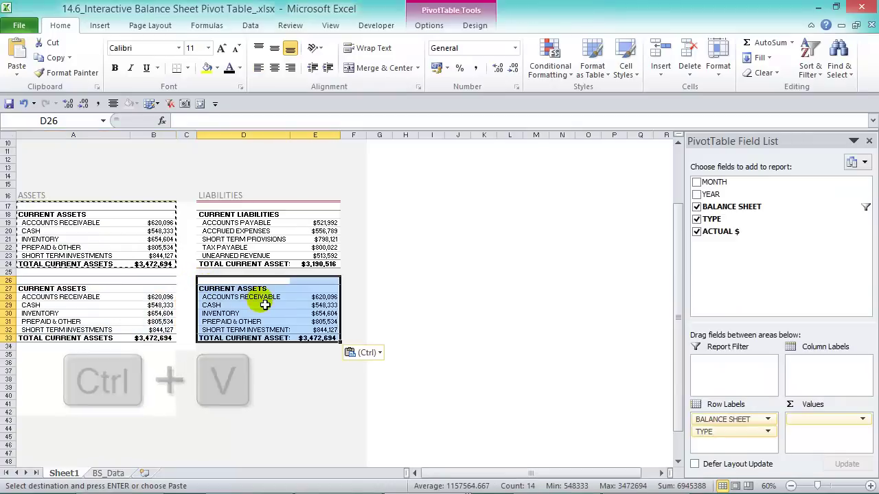
Step: Filter the BALANCE SHEET field of the lower PivotTable under ASSETS to only NON CURRENT ASSETS
click(140, 298)
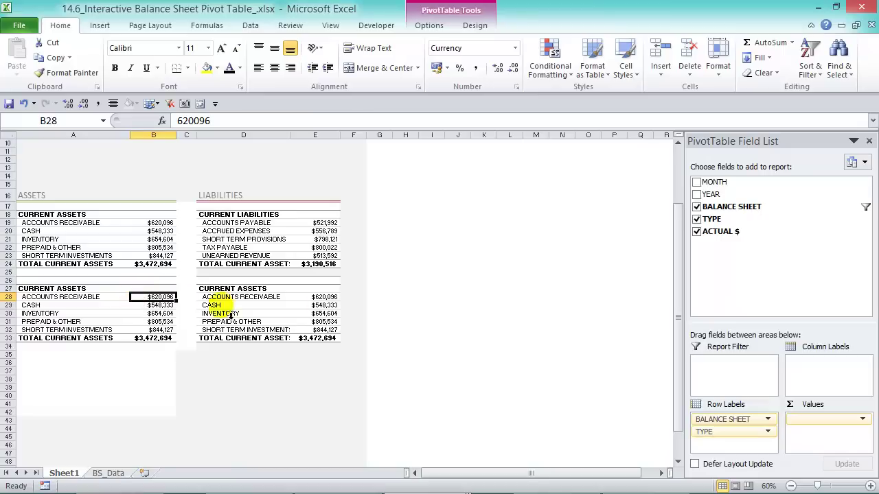
click(865, 207)
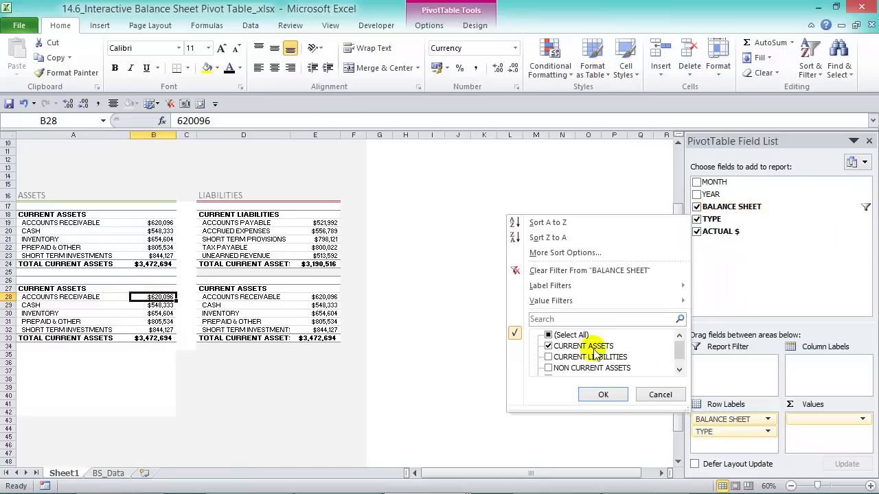
click(549, 345)
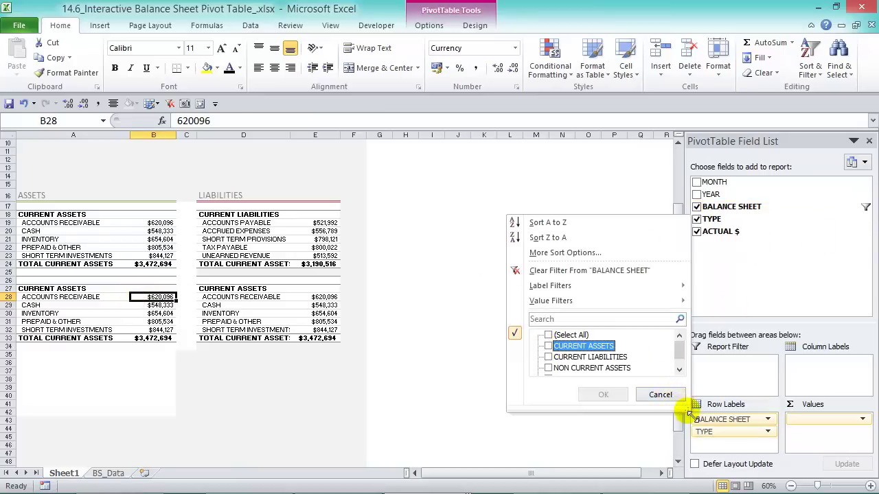
drag(689, 414, 688, 443)
click(548, 368)
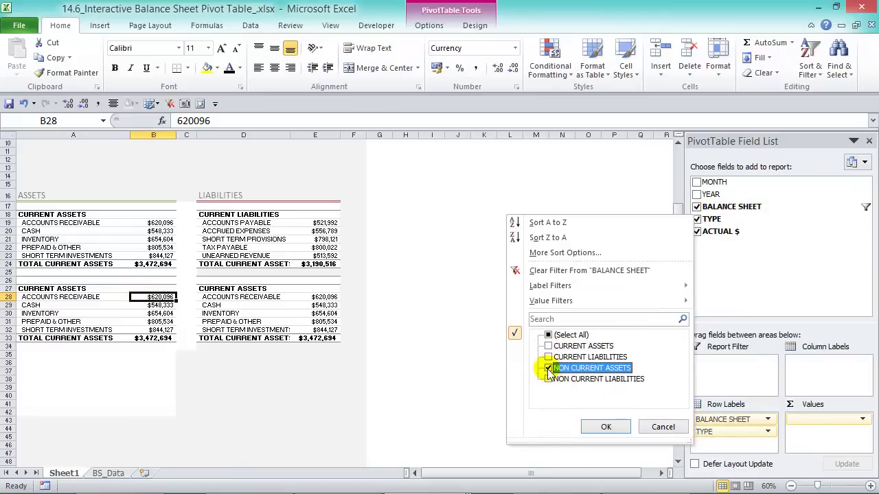
click(598, 427)
Step: Filter the BALANCE SHEET field of the lower PivotTable under LIABILITIES to only NON CURRENT LIABILITIES
click(314, 296)
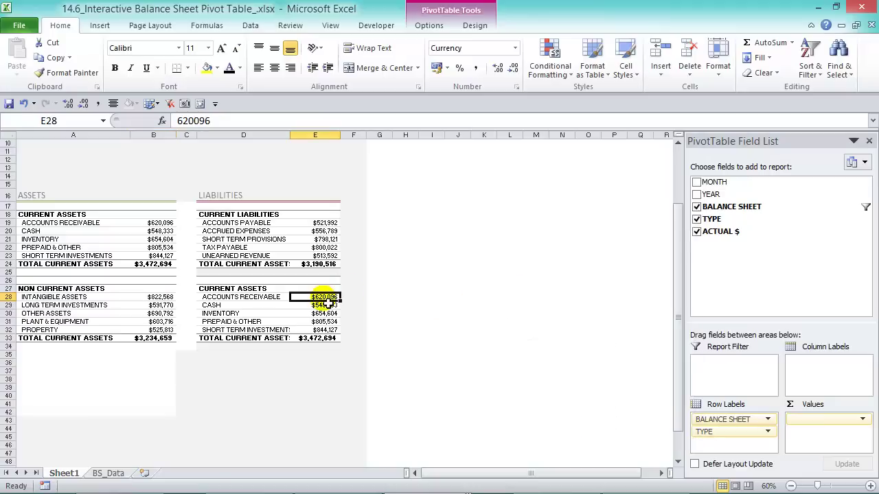
click(864, 206)
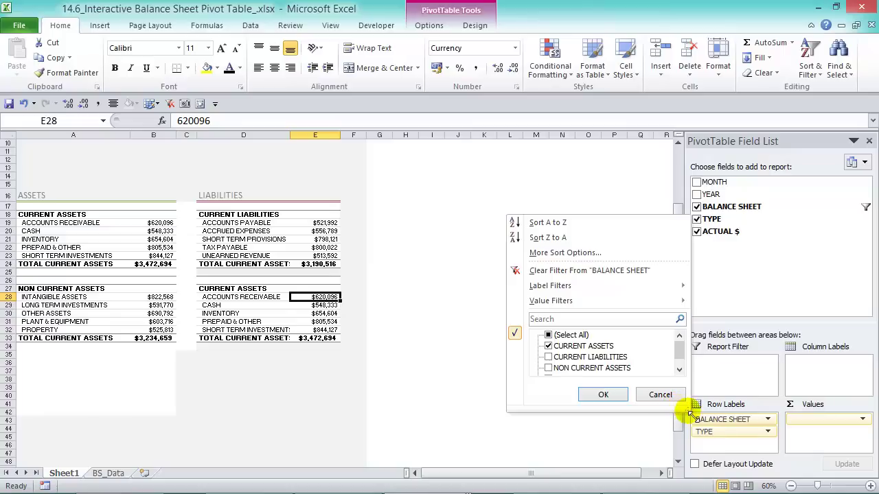
drag(689, 414, 690, 446)
click(548, 346)
click(548, 379)
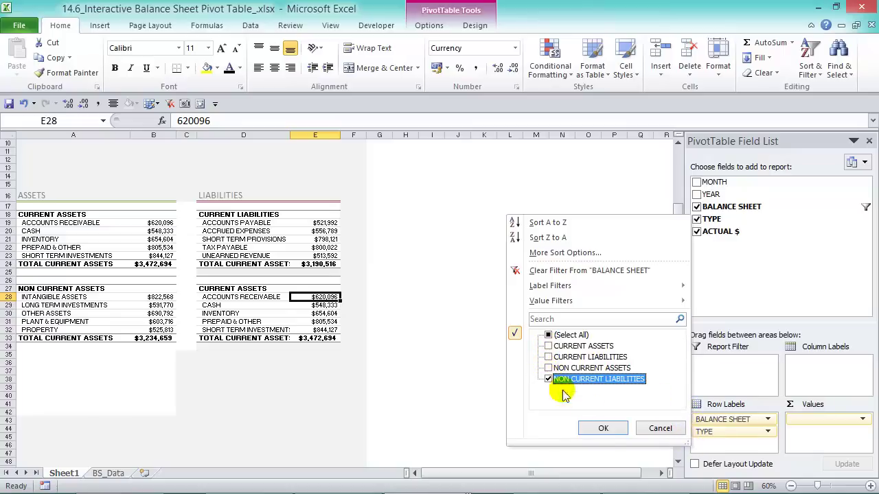
click(603, 428)
Step: Delete the empty rows 35 to 48 between the PivotTables and the TOTAL ASSETS and TOTAL LIABILITIES line
scroll(373, 333, down, 2)
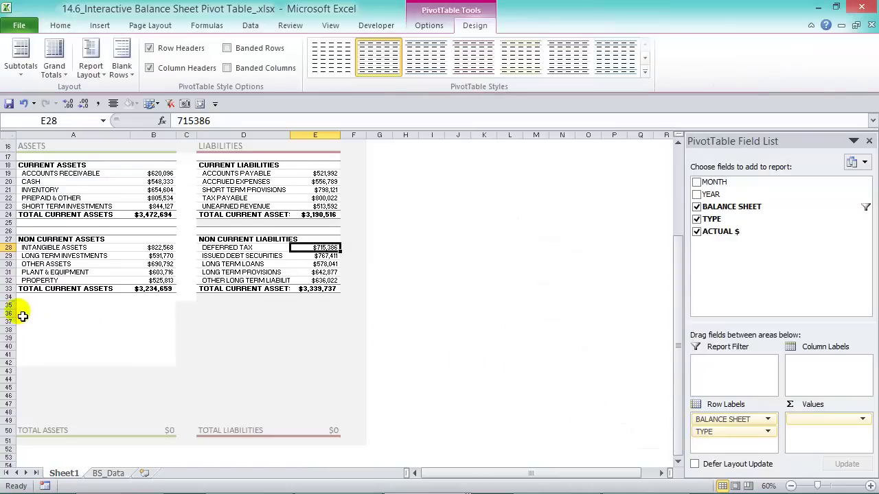
drag(10, 304, 10, 412)
right_click(114, 376)
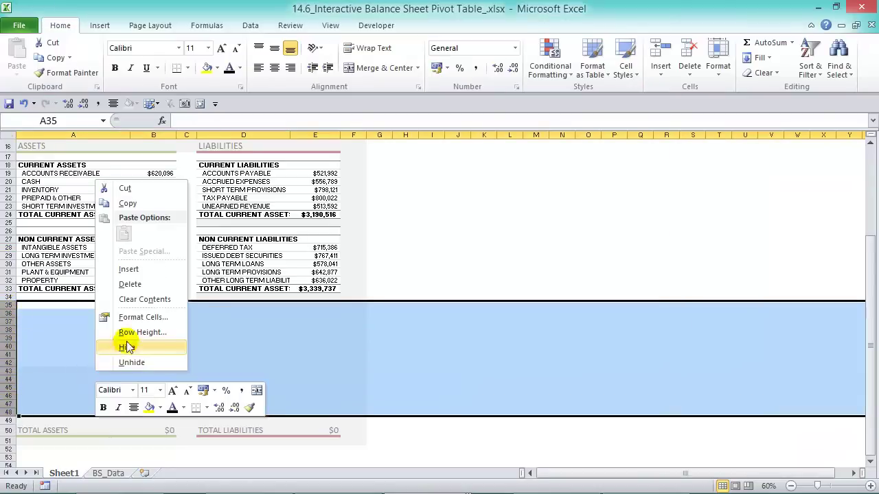
click(158, 282)
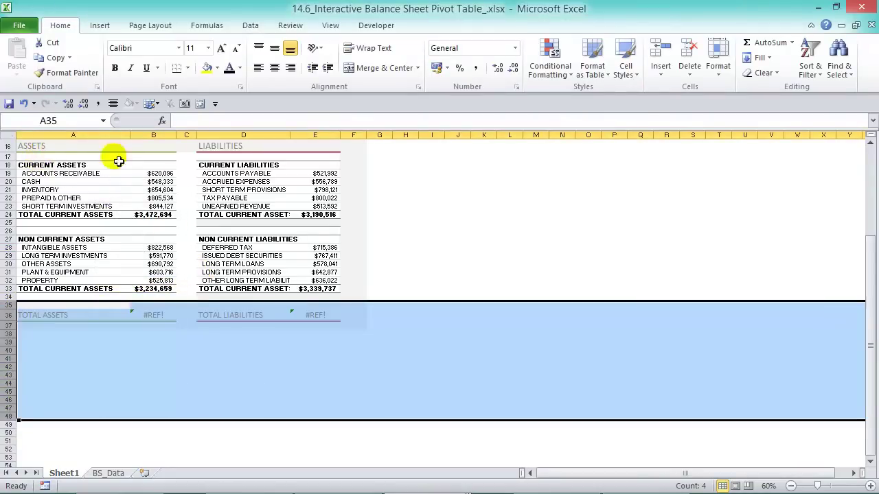
Step: Fill the range A17:F34 around the four PivotTables with the light gray theme color of the report background
click(354, 297)
drag(353, 298, 24, 158)
click(217, 68)
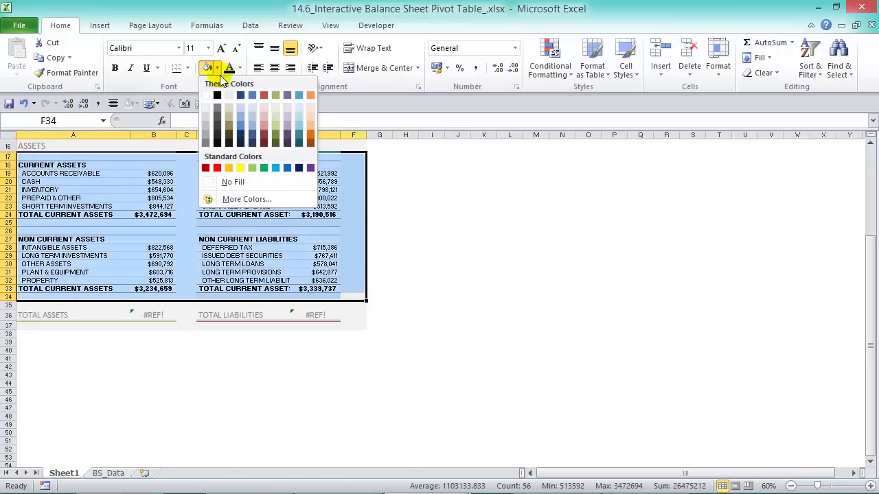
click(205, 106)
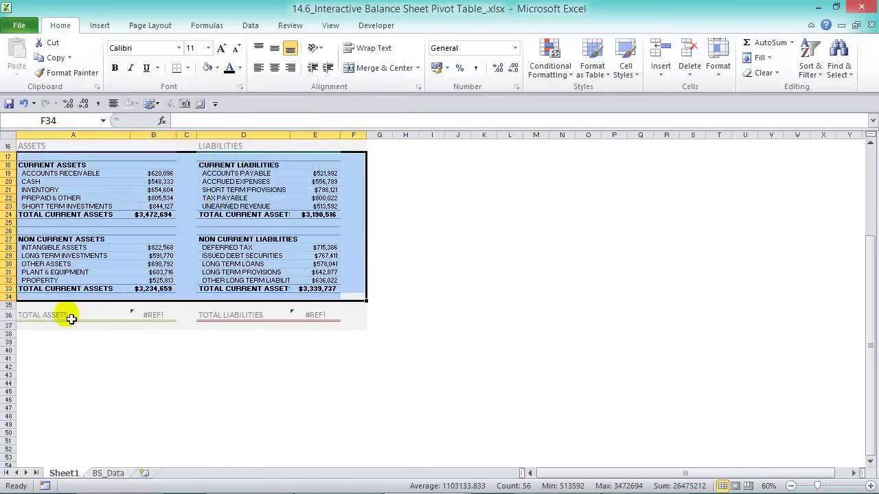
click(153, 316)
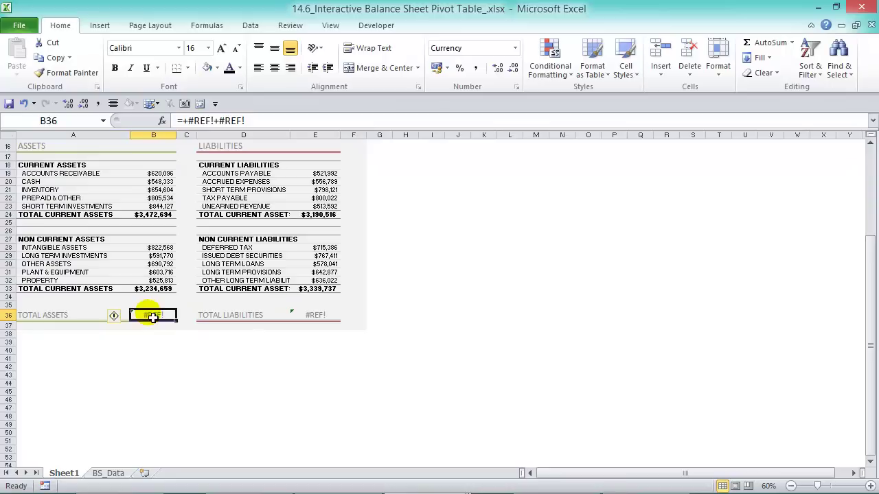
text(+)
click(166, 216)
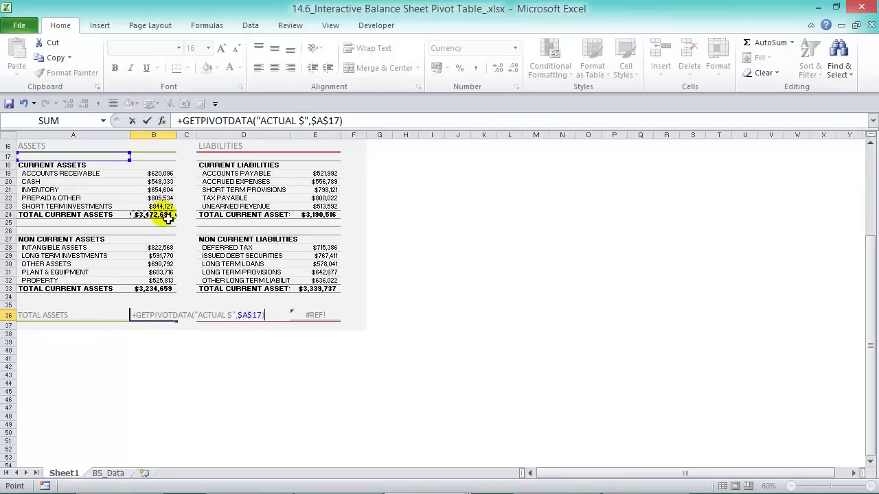
click(156, 291)
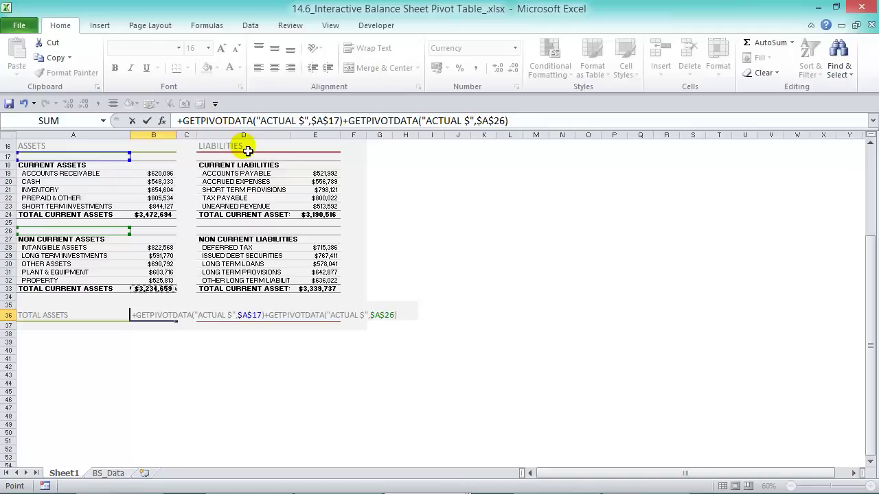
key(ctrl+Return)
Step: Turn off Generate GetPivotData in the options of the NON CURRENT ASSETS PivotTable
click(155, 272)
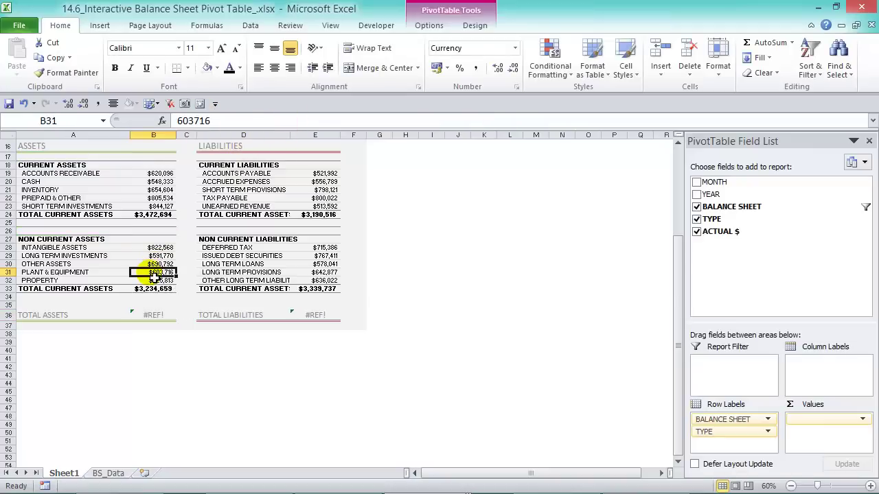
click(428, 25)
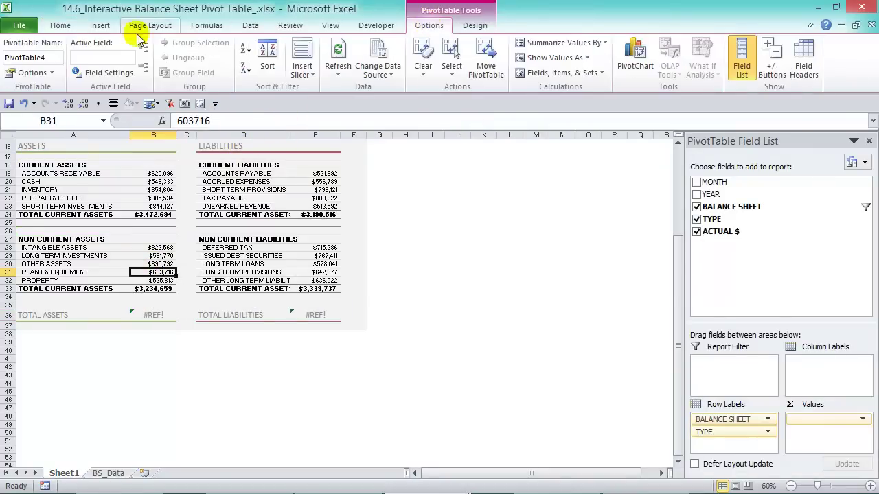
click(52, 73)
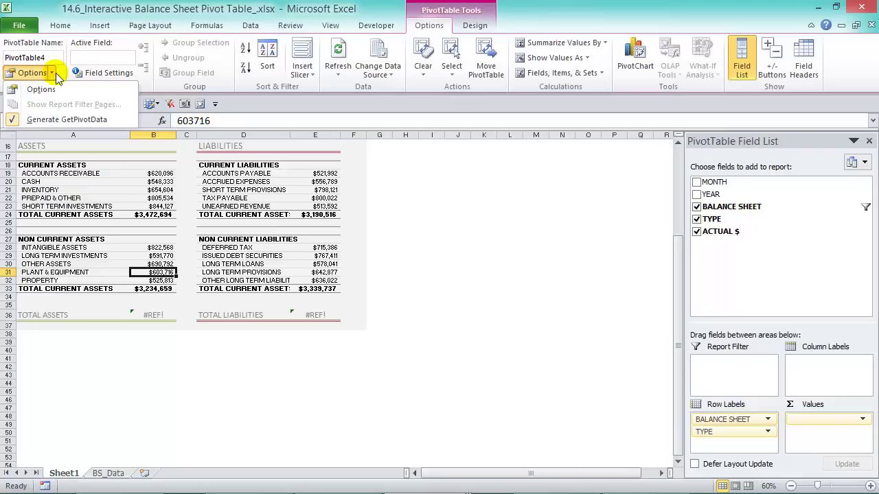
click(48, 119)
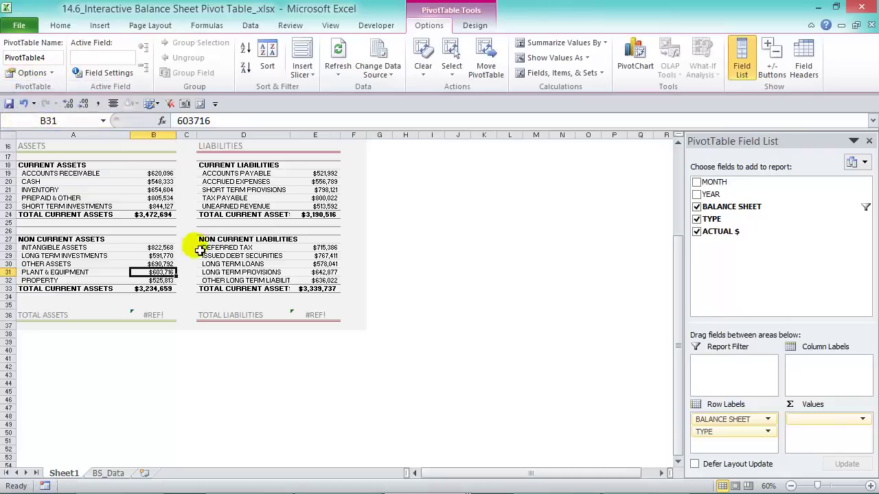
Step: Enter the TOTAL ASSETS formula +B24+B33 in B36, adding the current and non-current asset totals
click(160, 320)
text(+B24+)
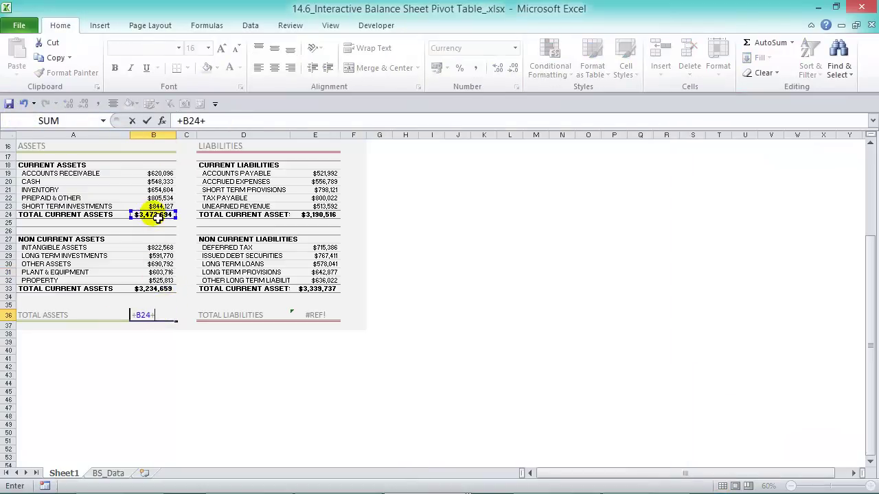
click(167, 289)
key(Return)
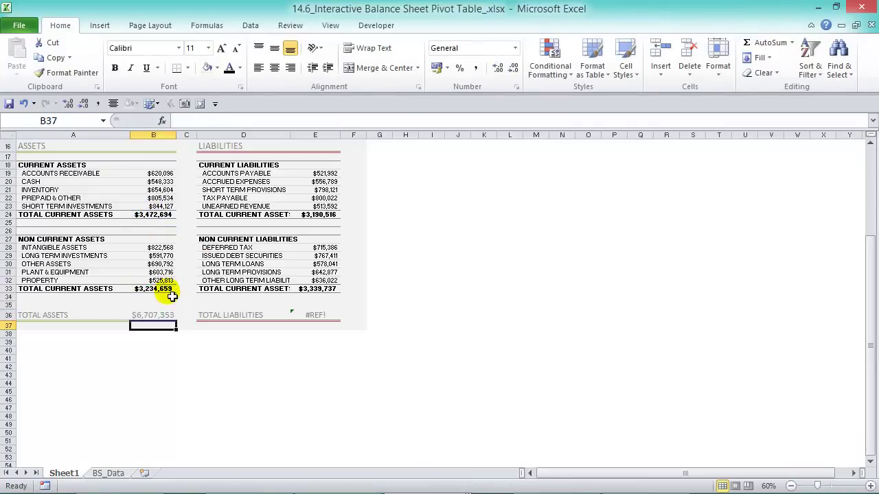
Step: Enter the TOTAL LIABILITIES formula +E24+E33 in E36, adding the current and non-current liability totals
click(312, 315)
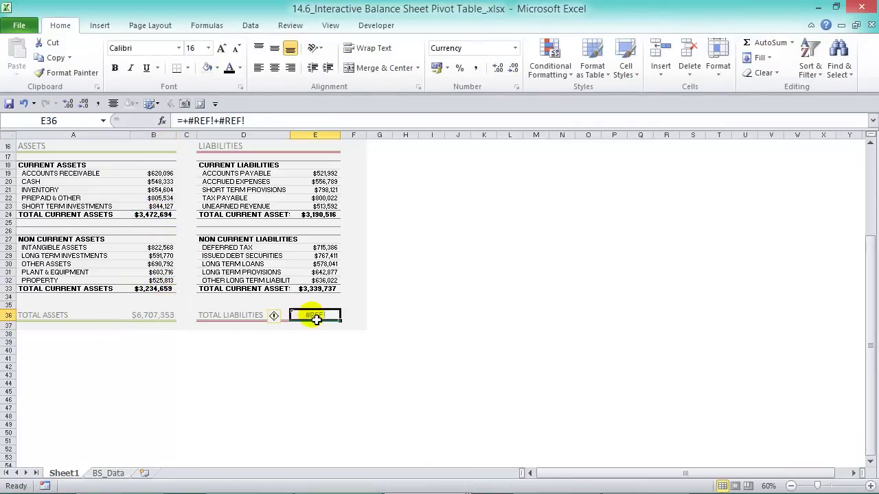
text(+)
click(334, 217)
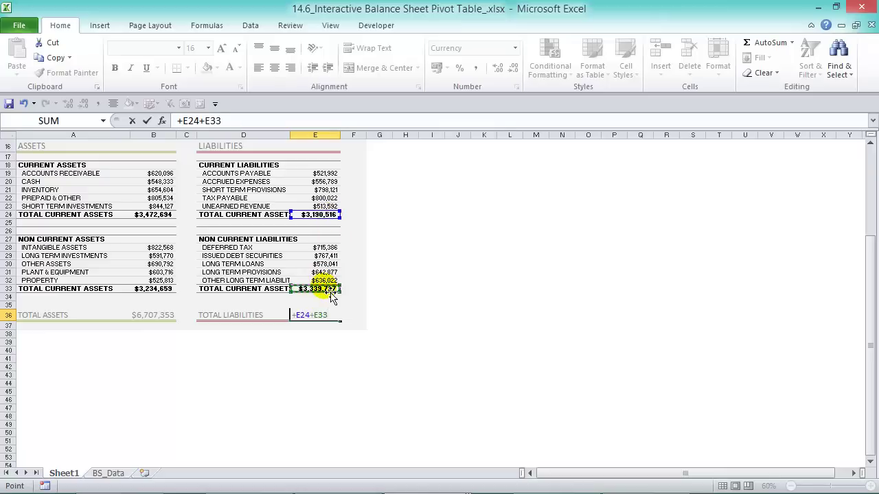
key(Return)
Step: Change the font color of rows 18 to 33, covering all four PivotTables, to the darkest gray shade of the white theme color
scroll(330, 290, up, 4)
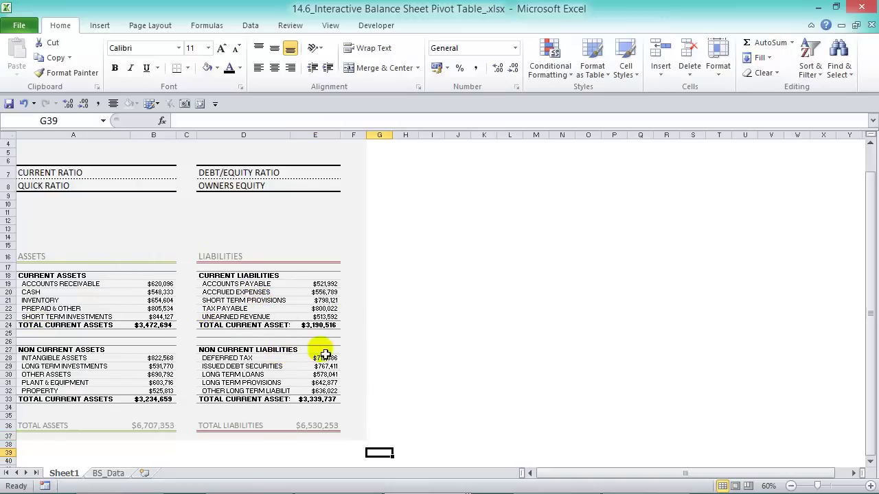
drag(7, 275, 11, 405)
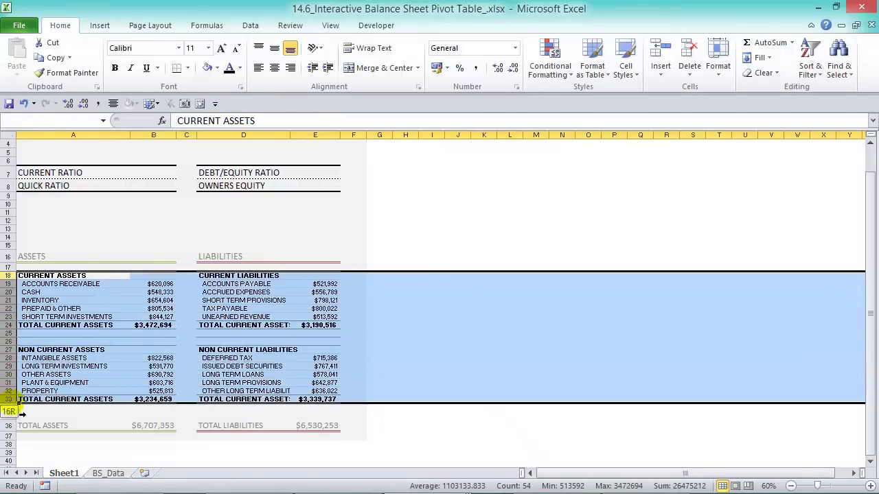
click(239, 68)
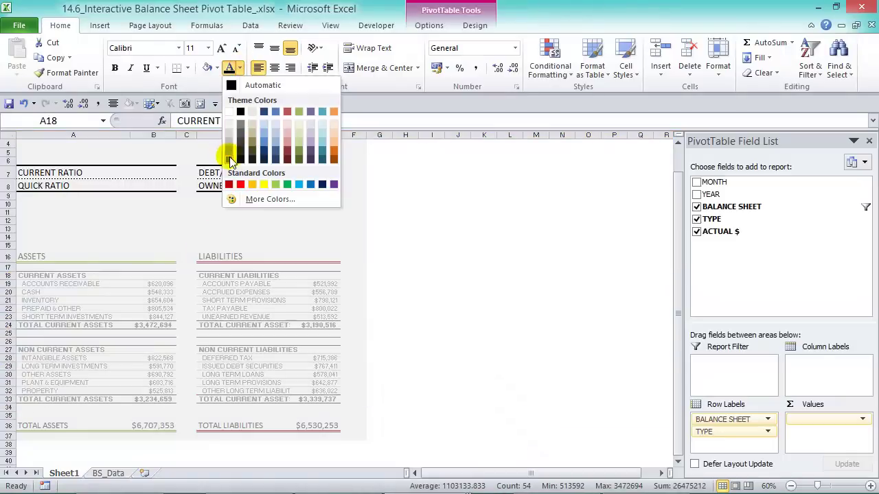
click(229, 159)
click(412, 342)
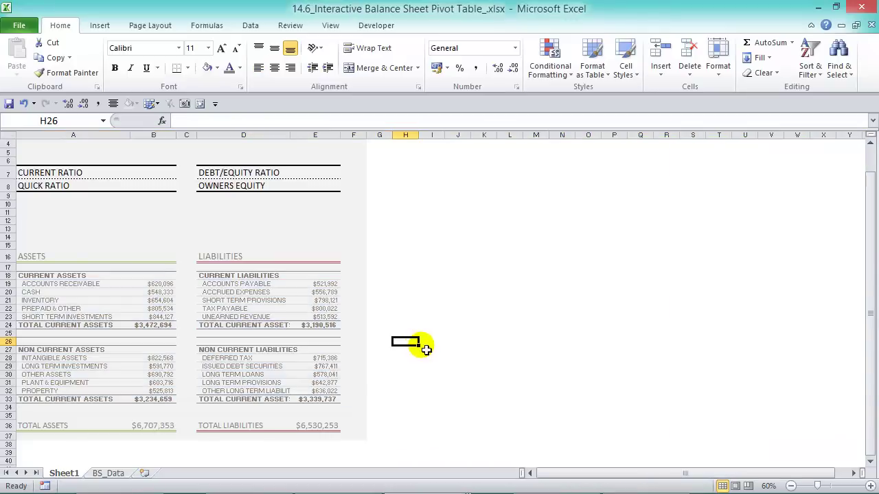
Step: Enter the CURRENT RATIO formula +B24/E24 in B7, dividing total current assets by total current liabilities
scroll(429, 348, up, 1)
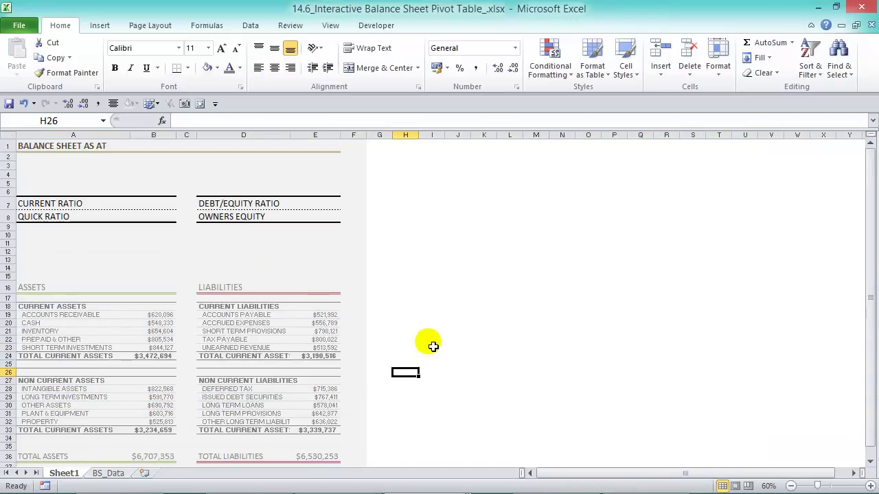
click(173, 211)
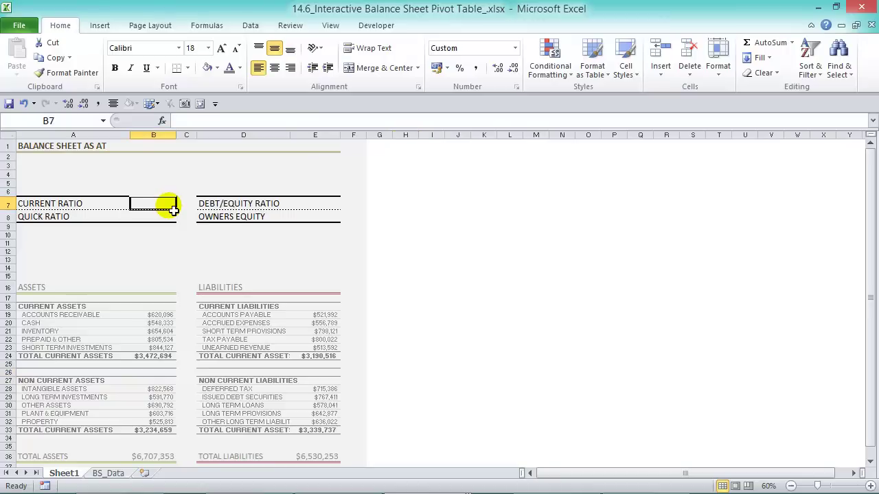
text(+)
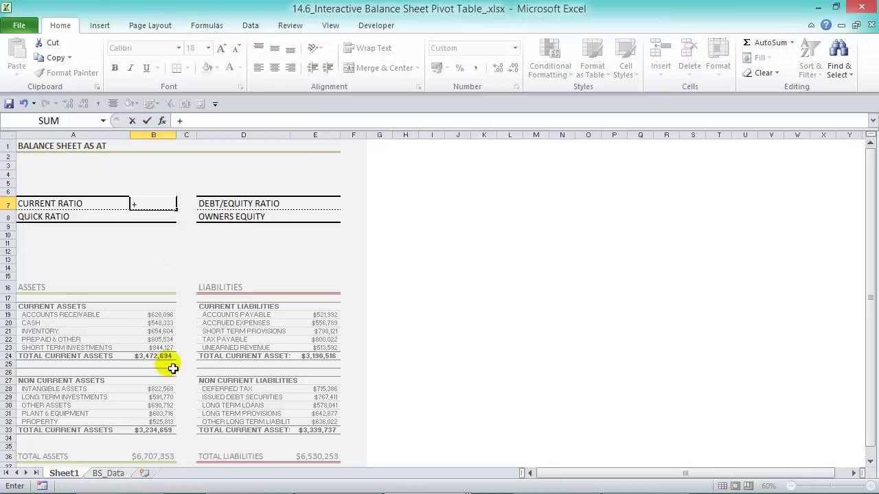
text(B24/)
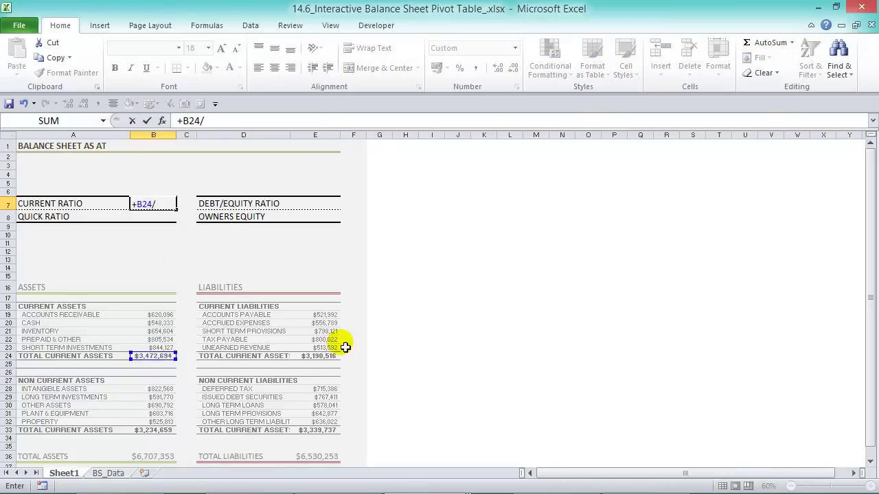
click(337, 358)
key(Return)
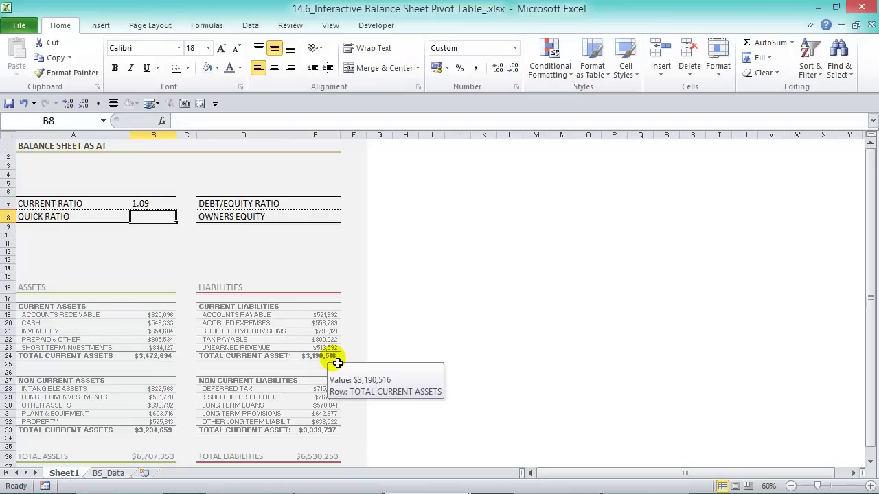
Step: Enter the QUICK RATIO formula +(B24-B21)/E24 in B8, excluding inventory from current assets
text(+()
click(158, 359)
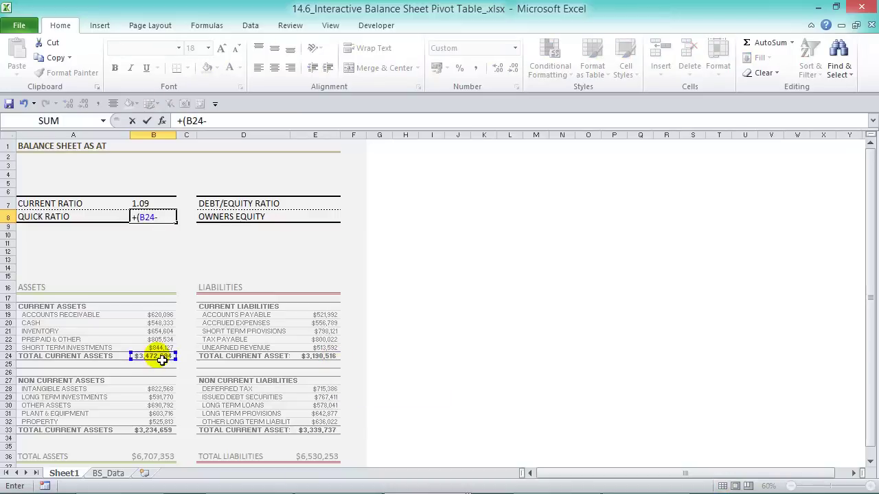
text(-)
click(165, 332)
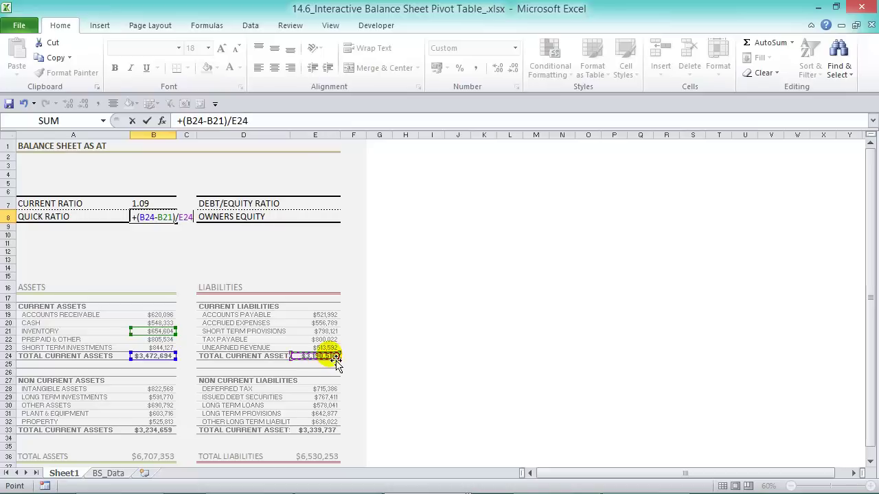
key(Return)
Step: Enter the DEBT/EQUITY RATIO formula +E36/E8 in E7, dividing total liabilities by owners equity
click(324, 206)
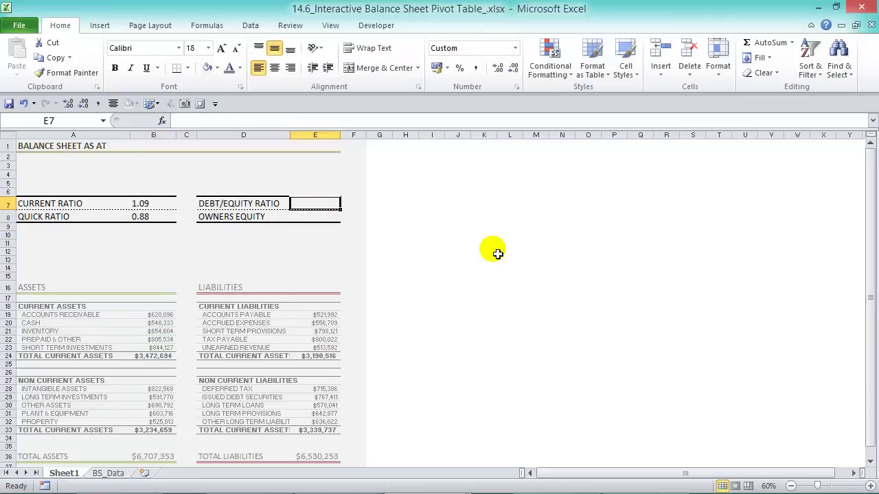
text(+)
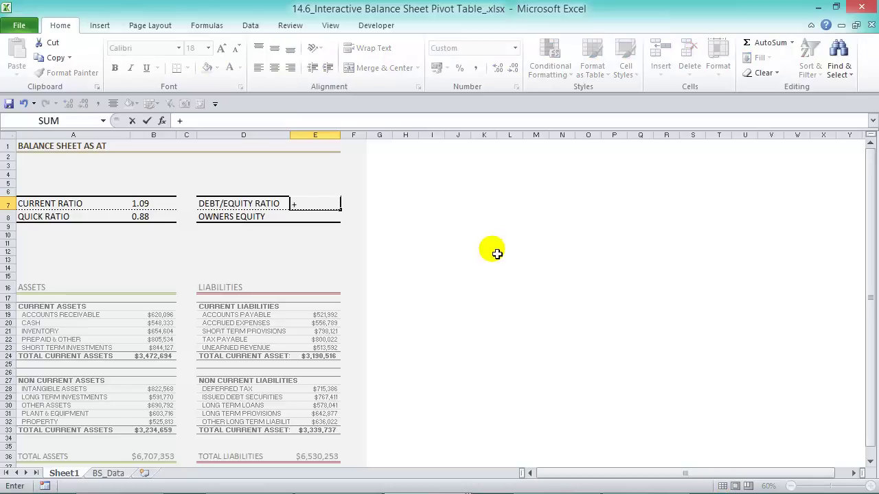
click(317, 457)
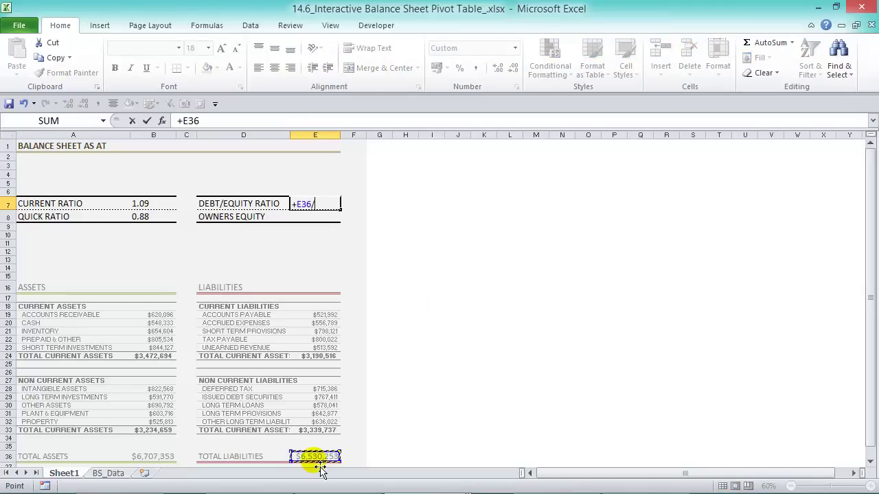
text(/)
click(322, 217)
key(Return)
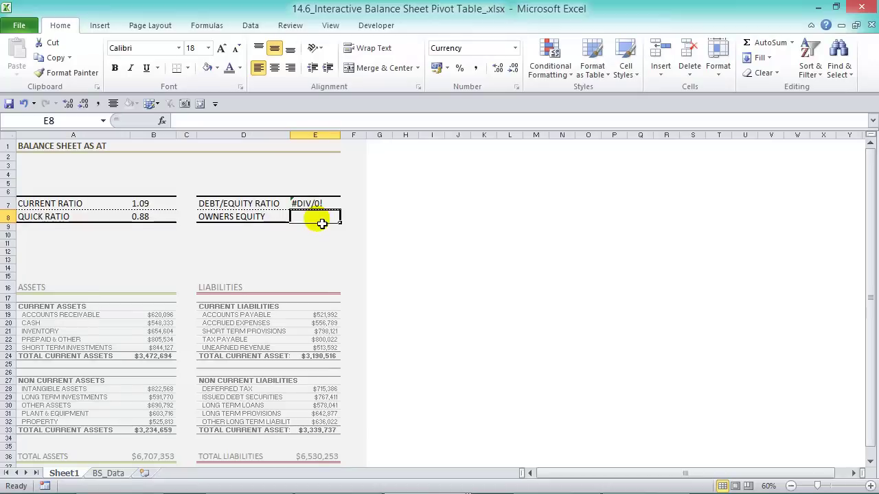
Step: Enter the OWNERS EQUITY formula +B36-E36 in E8, and format the debt/equity ratio in E7 as a number with two decimals
text(+)
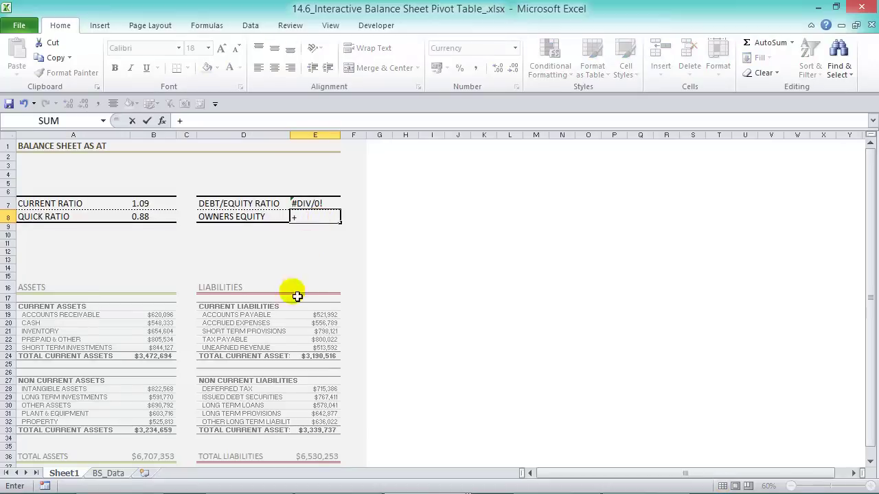
click(157, 457)
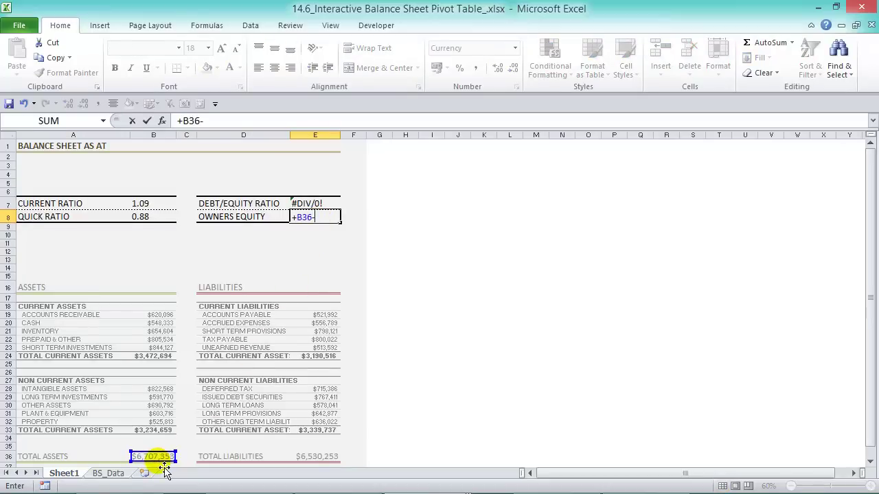
click(304, 457)
key(Return)
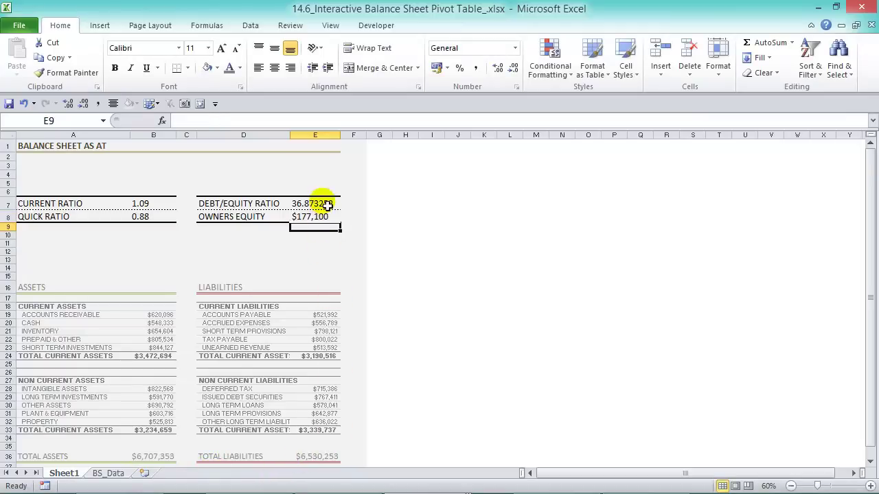
click(326, 203)
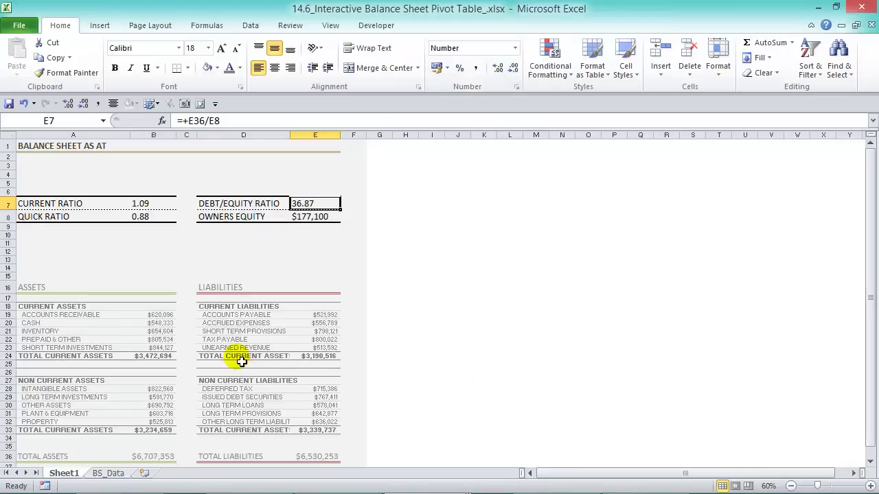
Step: Change the non-current assets total label in A33 to TOTAL NON CURRENT ASSETS
click(47, 431)
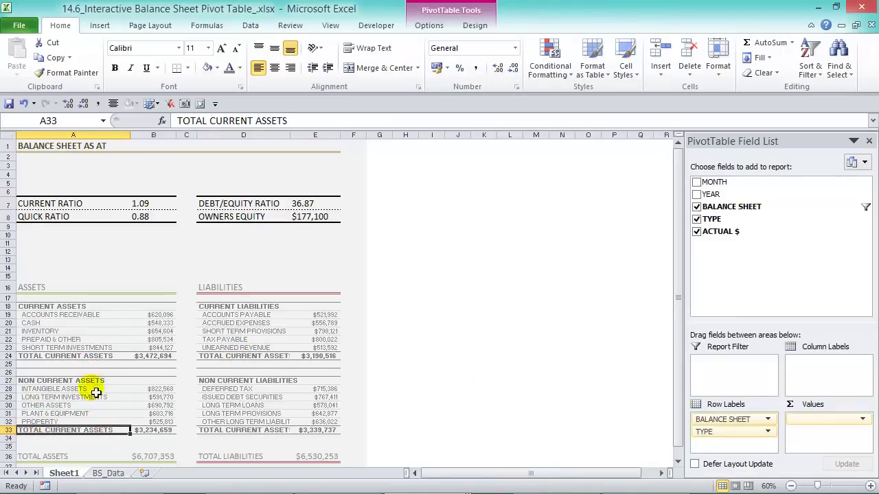
click(210, 120)
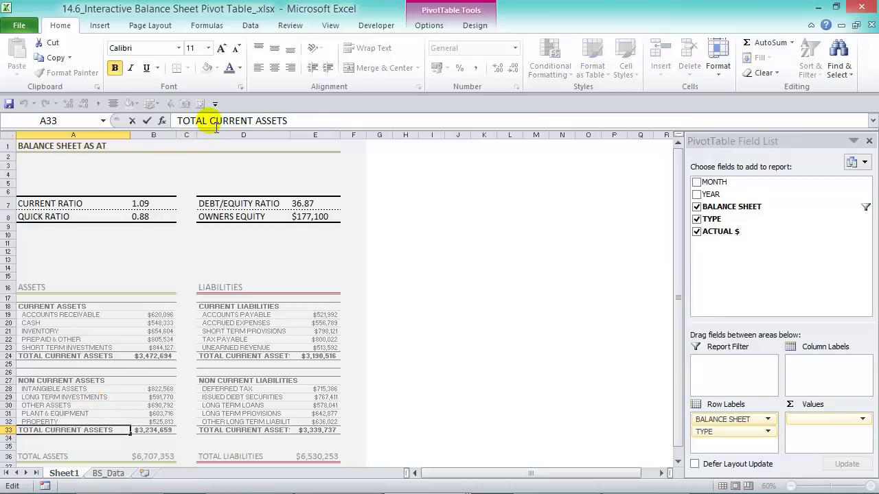
text(NON)
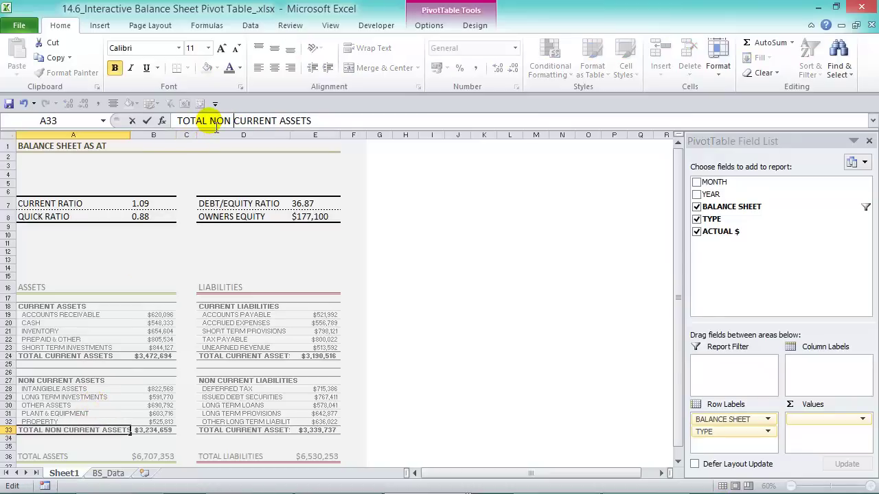
Step: Change the current liabilities total label in D24 to TOTAL CURRENT LIABLITIES
click(245, 355)
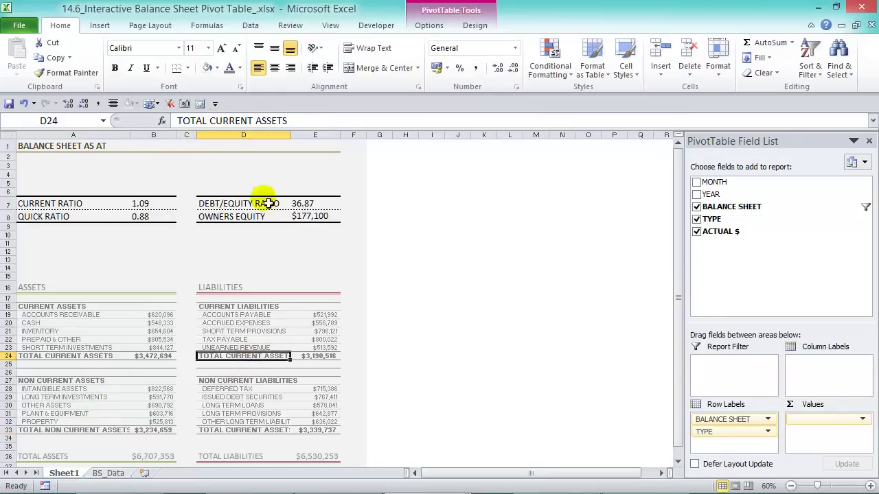
double_click(280, 127)
text(L)
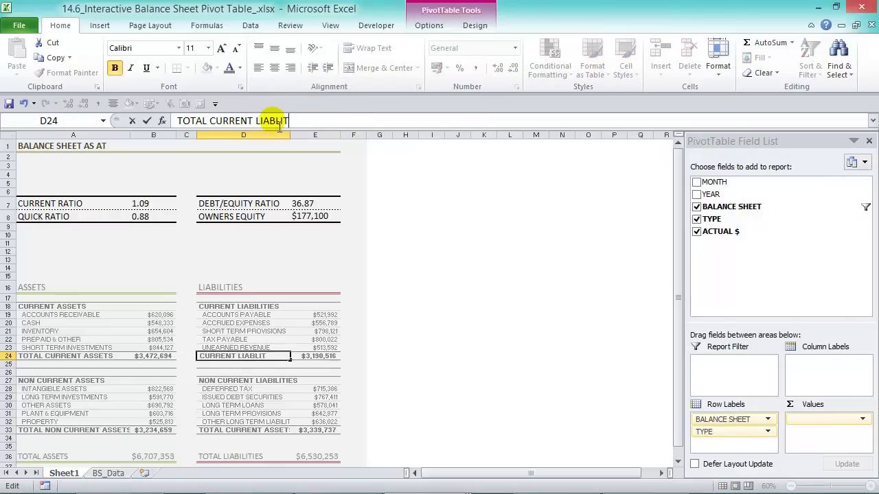
text(IABILITIES)
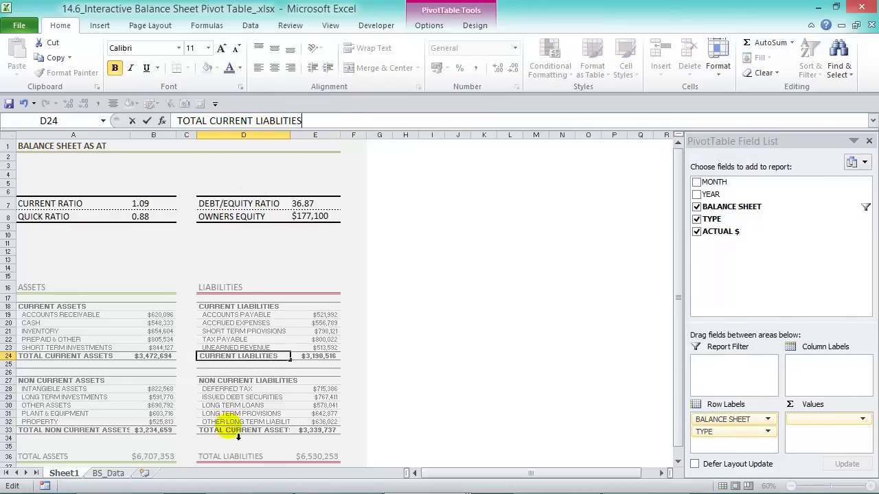
Step: Change the non-current liabilities total label in D33 to TOTAL NON CURRENT LIABILITIES
click(231, 430)
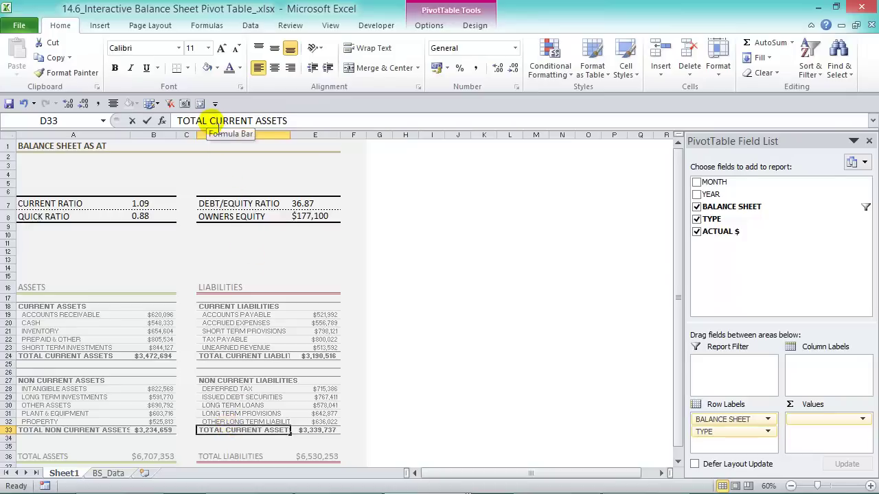
click(251, 121)
text(NON)
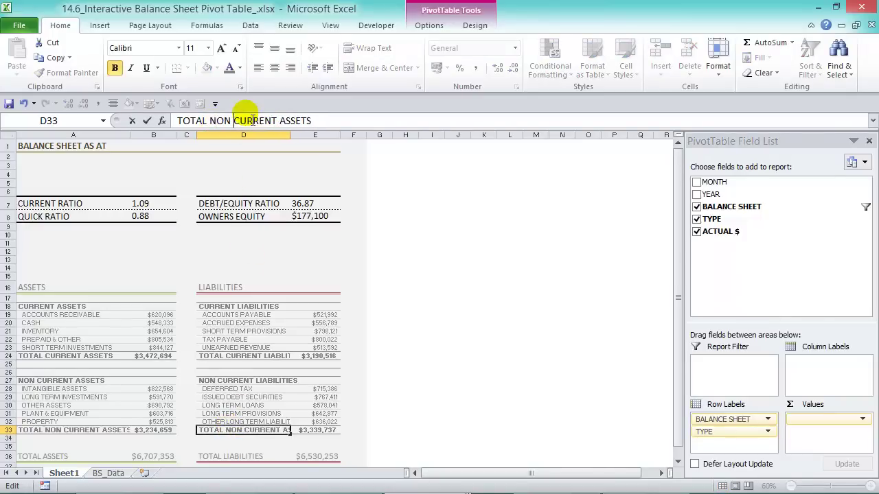
double_click(295, 120)
text(LIABILITI)
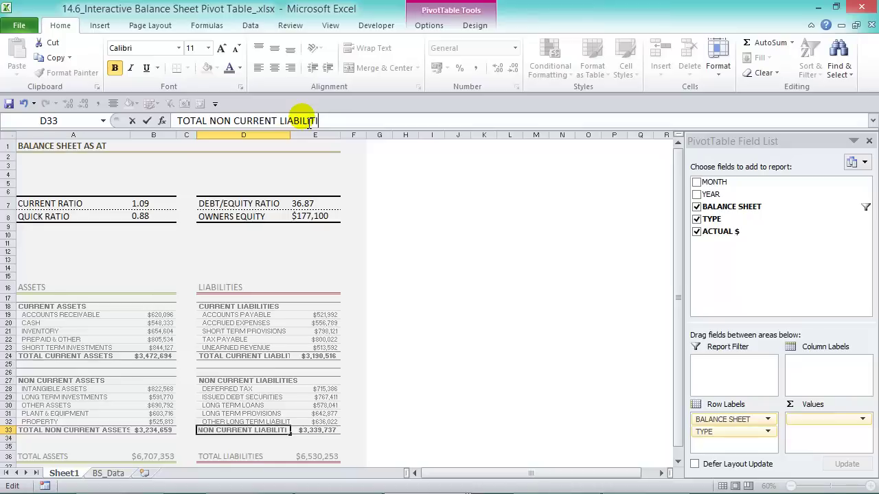
click(385, 288)
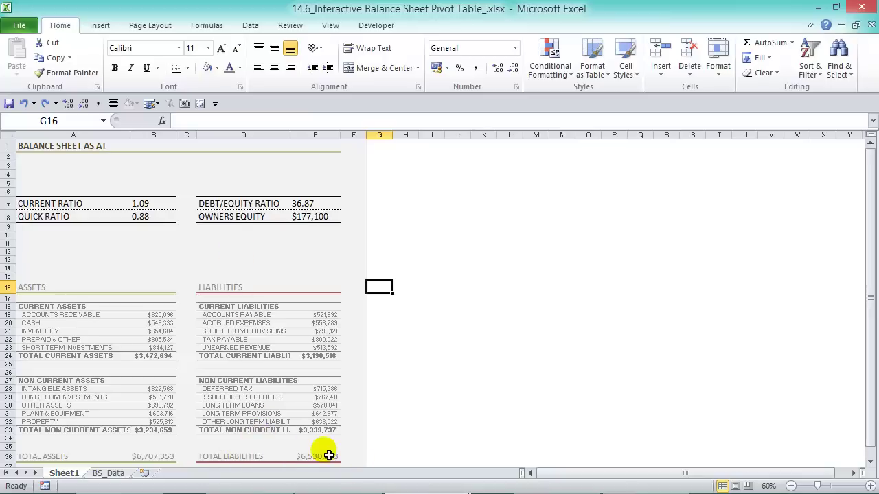
Step: Insert a 2-D clustered bar chart from the TOTAL LIABILITIES cells D36:E36 and place it beside the balance sheet, starting around column G
drag(231, 456, 295, 457)
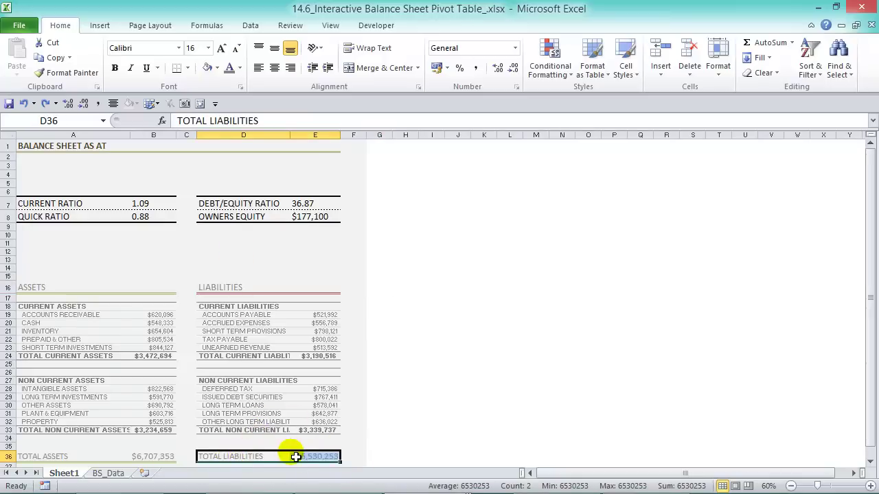
click(101, 25)
click(348, 55)
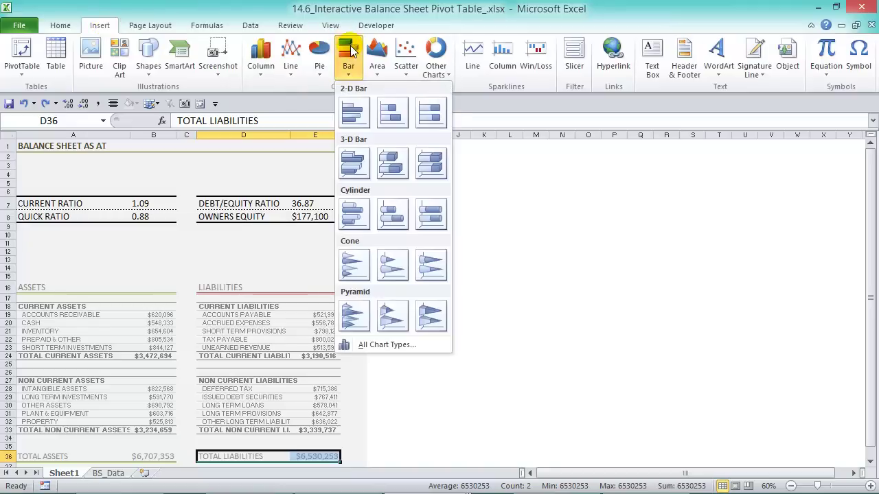
click(354, 112)
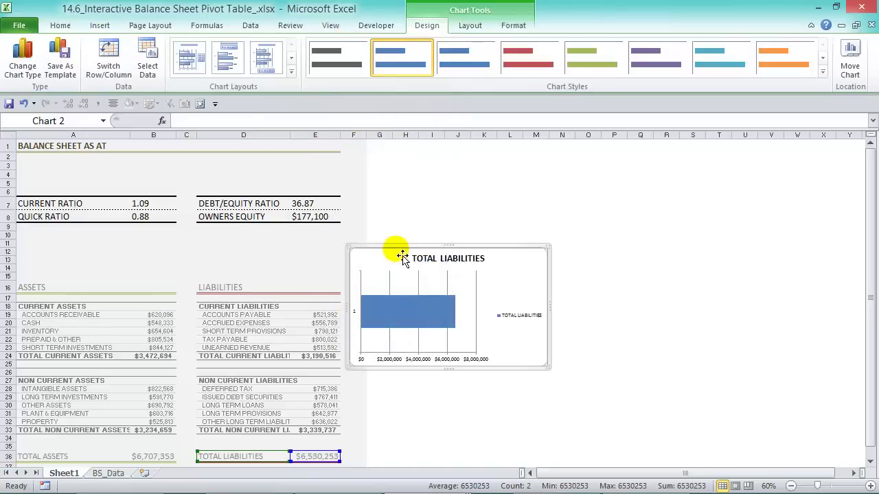
drag(408, 247, 435, 221)
Step: Remove the title, legend and vertical gridlines from the total liabilities bar chart
click(495, 238)
key(Delete)
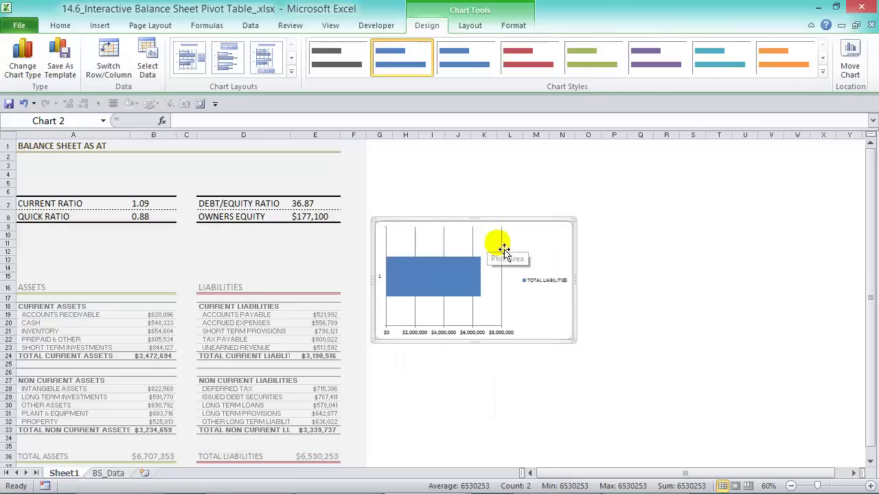
click(544, 280)
key(Delete)
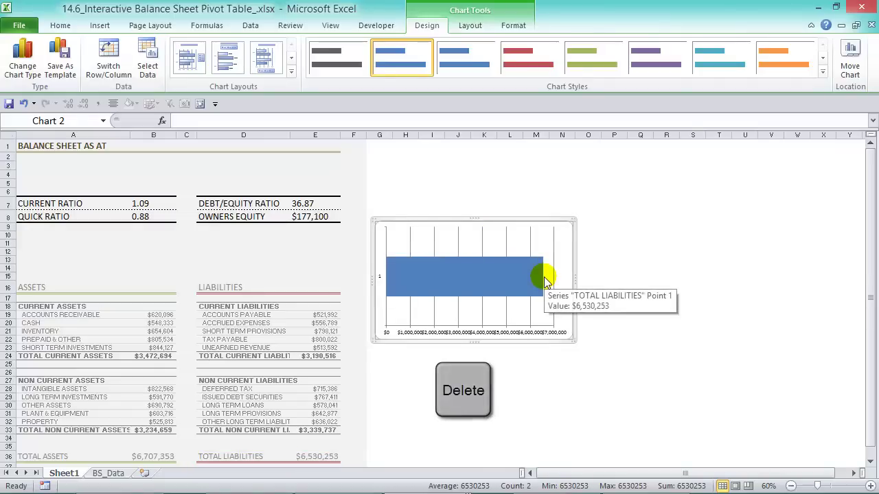
click(459, 247)
key(Delete)
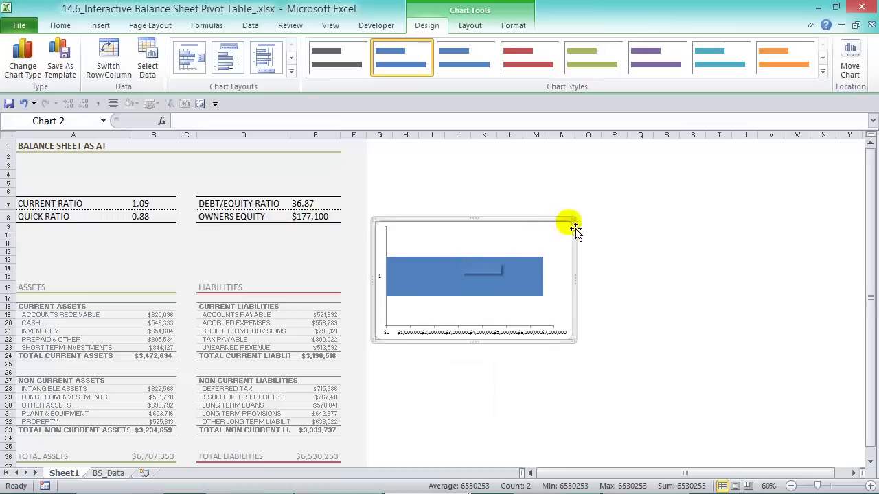
Step: Widen the total liabilities chart to about column P and delete its vertical category axis
drag(573, 221, 622, 217)
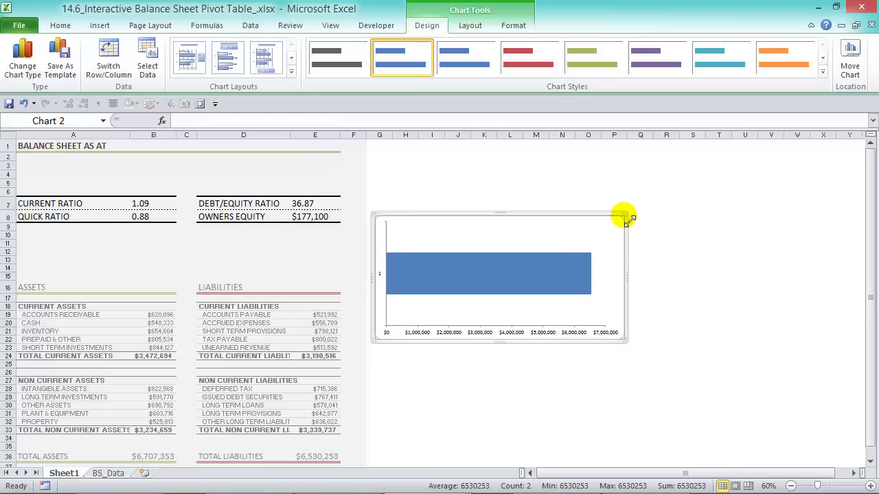
click(382, 273)
key(Delete)
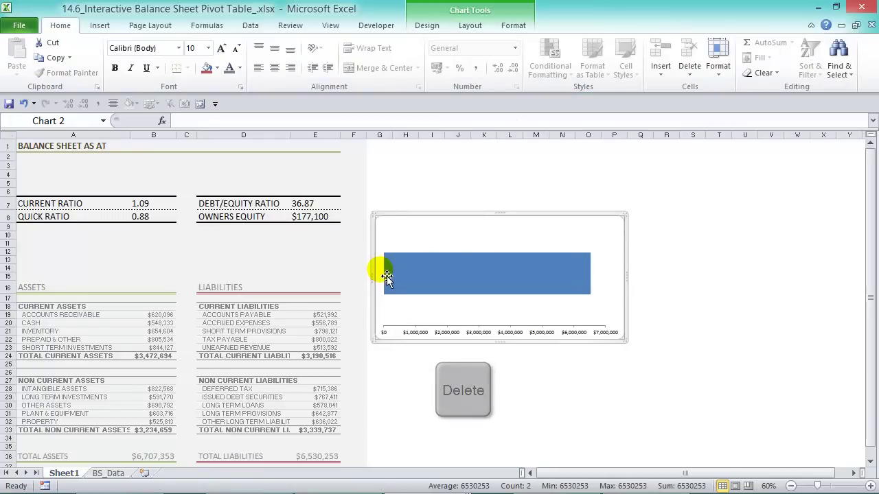
Step: Fill the total liabilities bar with a bold vertical stripe pattern using the red theme color as foreground
click(426, 268)
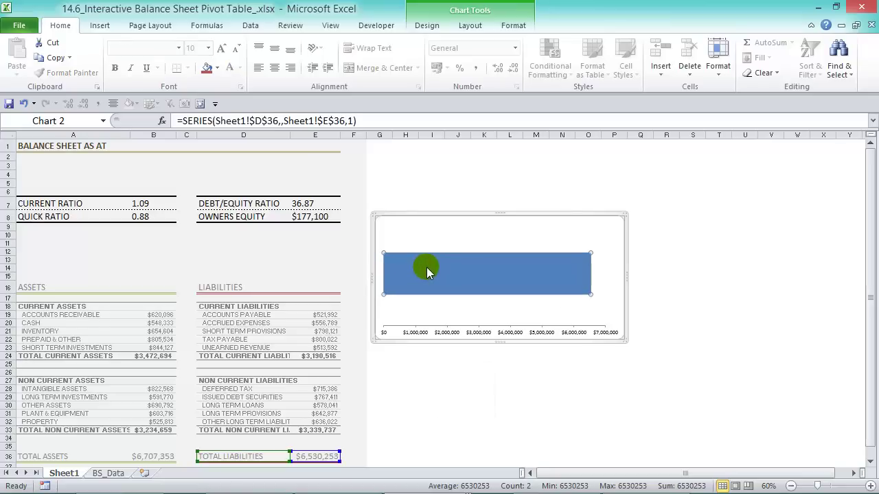
double_click(426, 267)
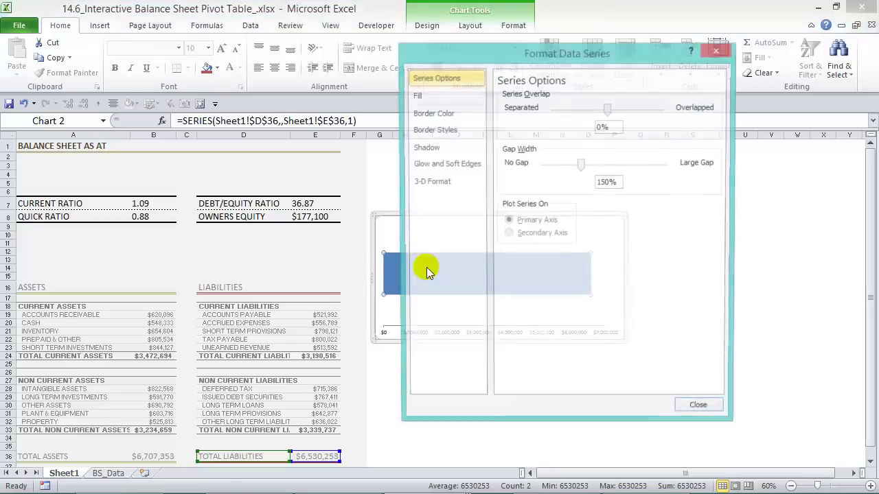
drag(508, 52, 617, 72)
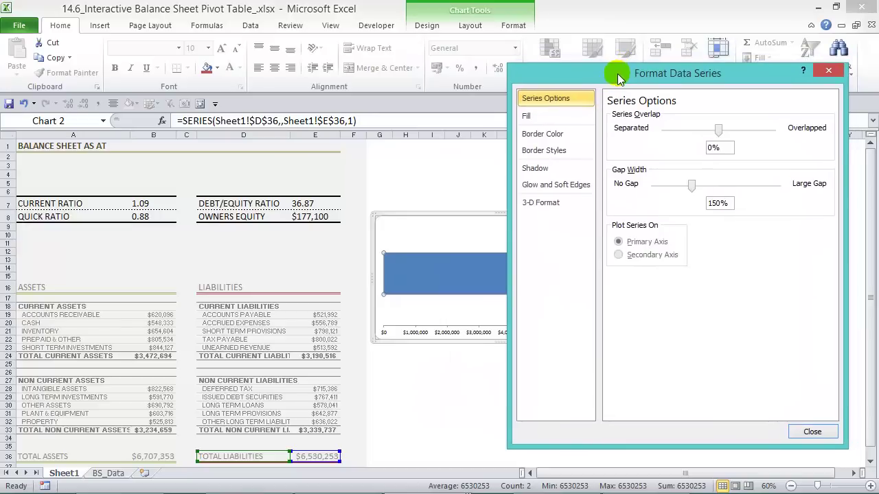
click(549, 116)
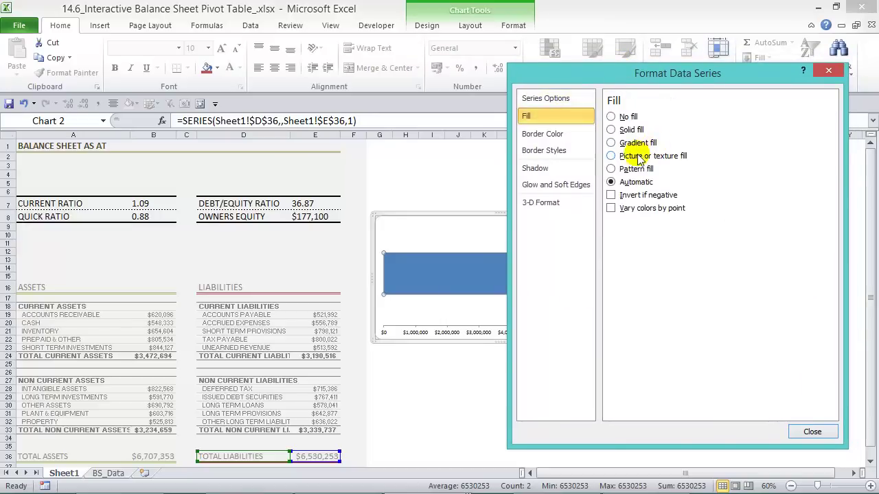
click(613, 170)
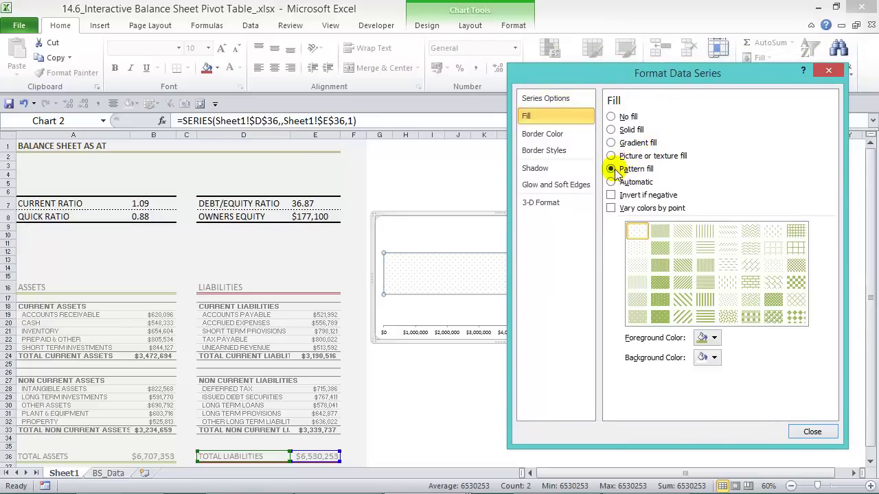
click(711, 299)
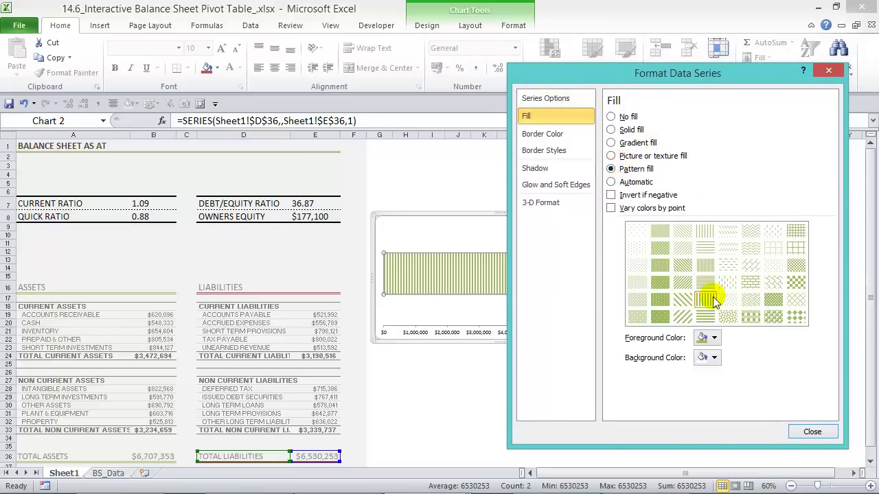
click(714, 338)
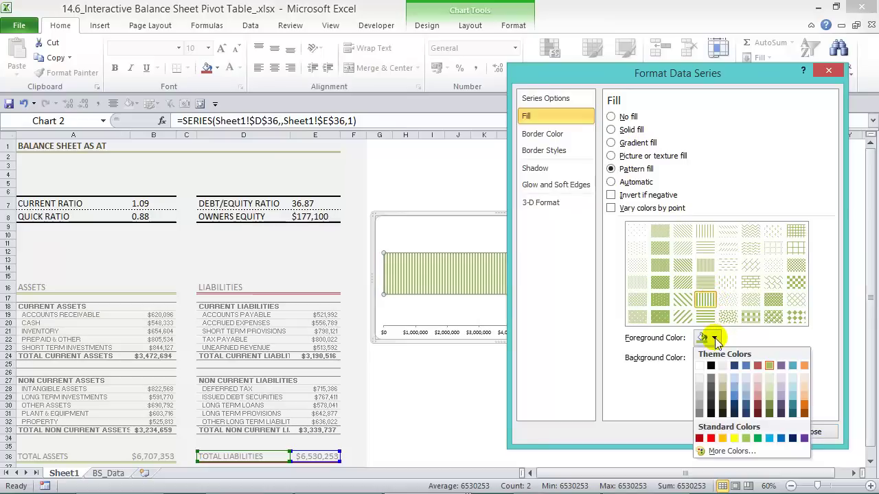
click(757, 365)
Step: Remove the border lines from the plot area and the chart area of the total liabilities chart
click(440, 308)
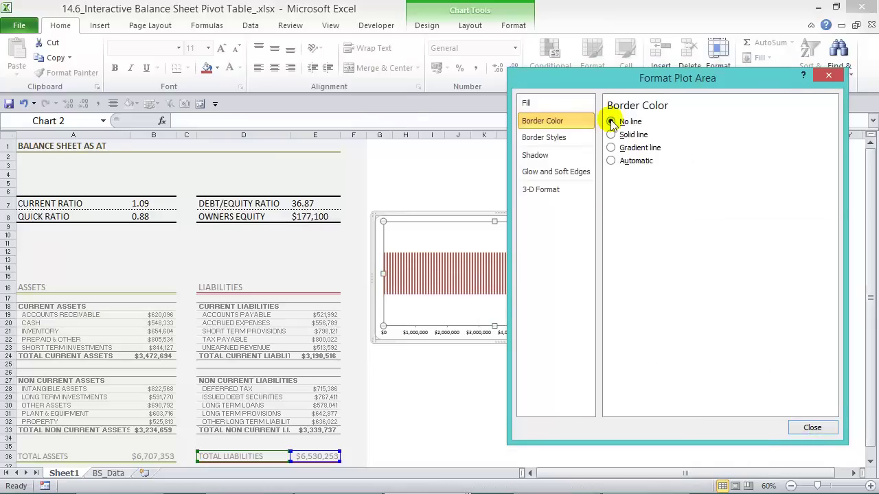
click(452, 220)
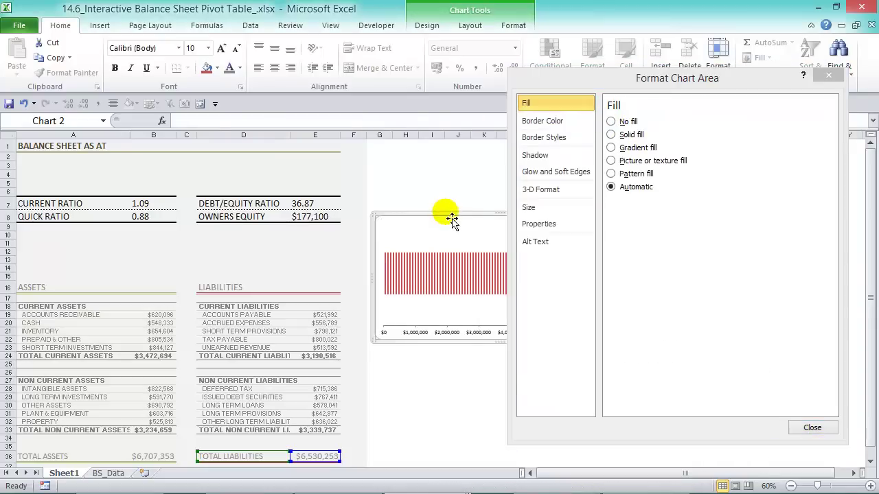
click(555, 121)
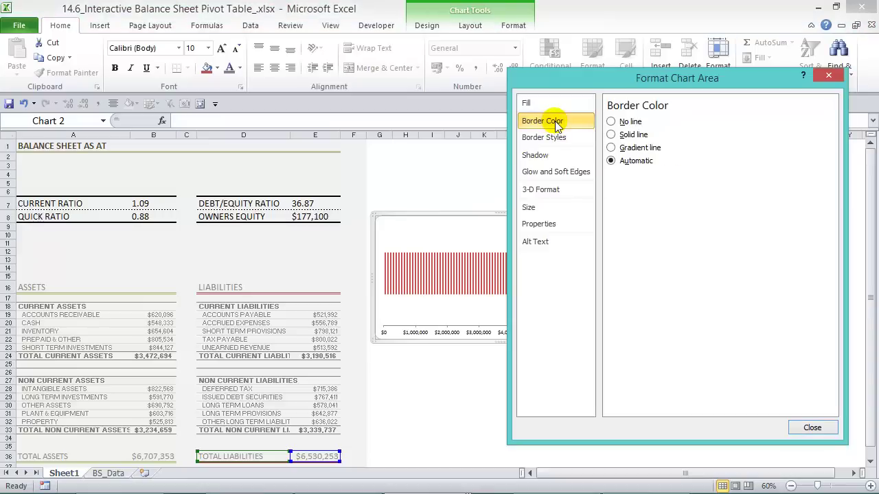
click(610, 121)
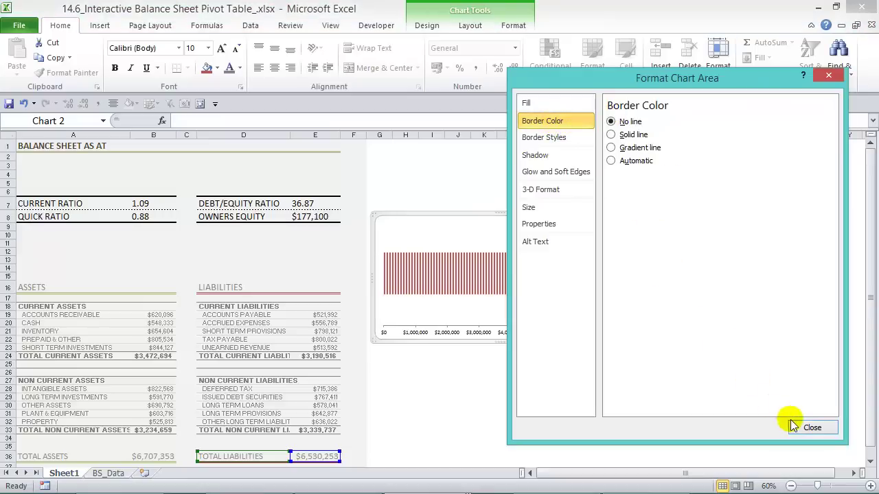
click(810, 428)
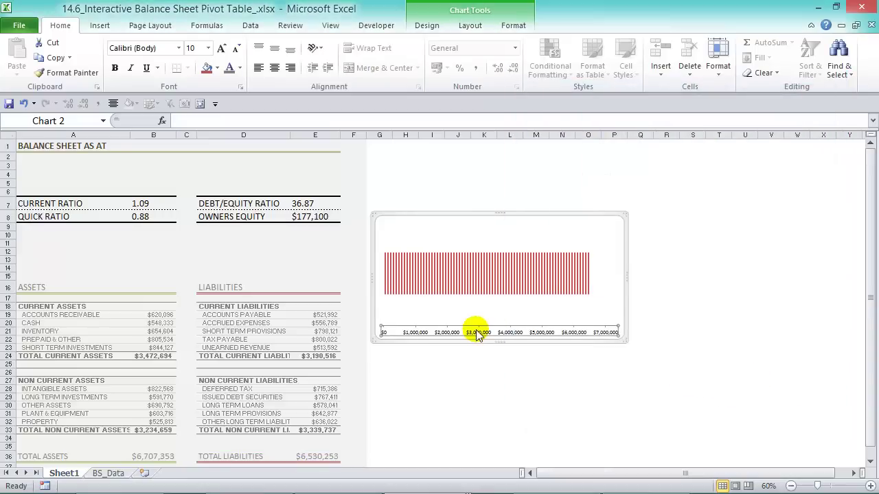
Step: Fix the total liabilities chart's horizontal axis at a maximum of 1.0E6 and a major unit of 200000
key(ctrl+1)
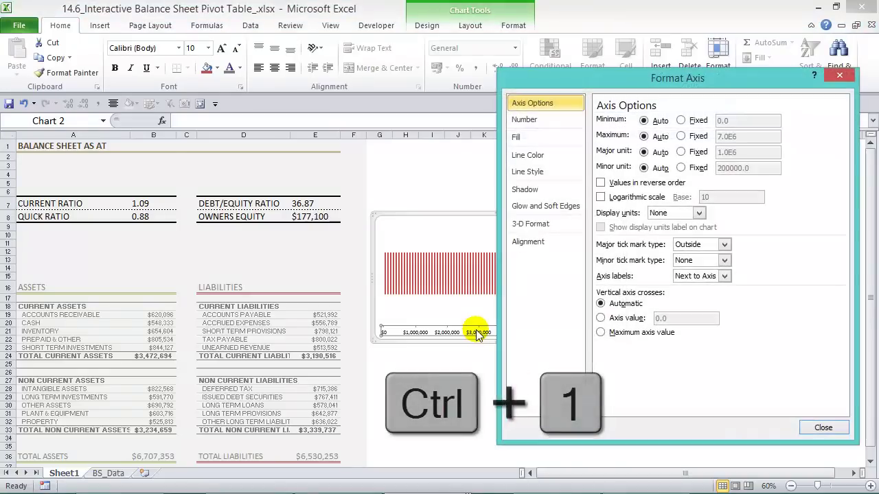
click(681, 136)
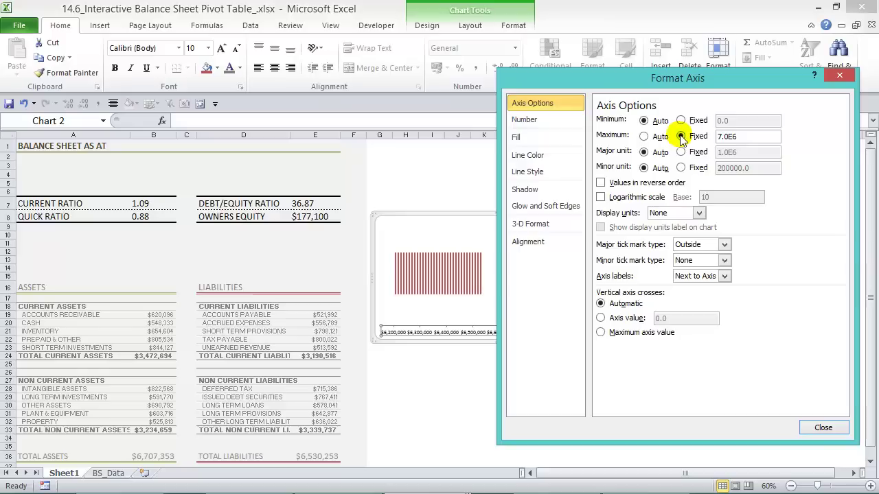
click(729, 138)
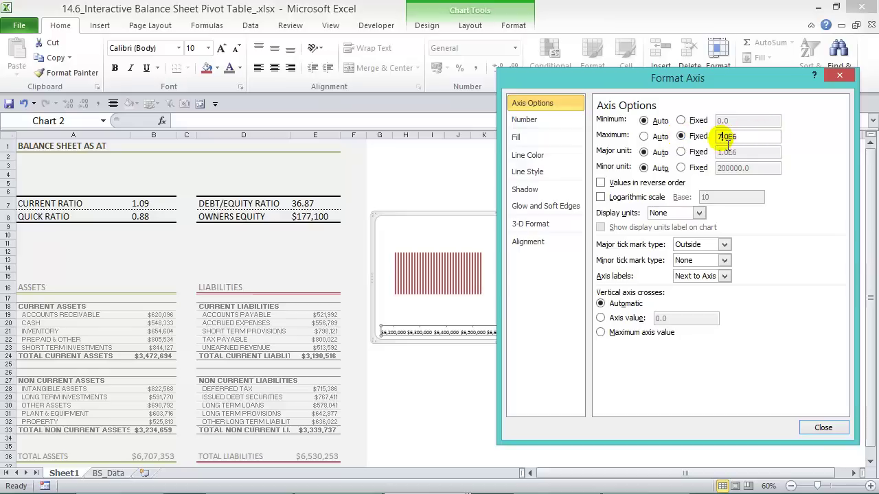
text(1)
click(680, 152)
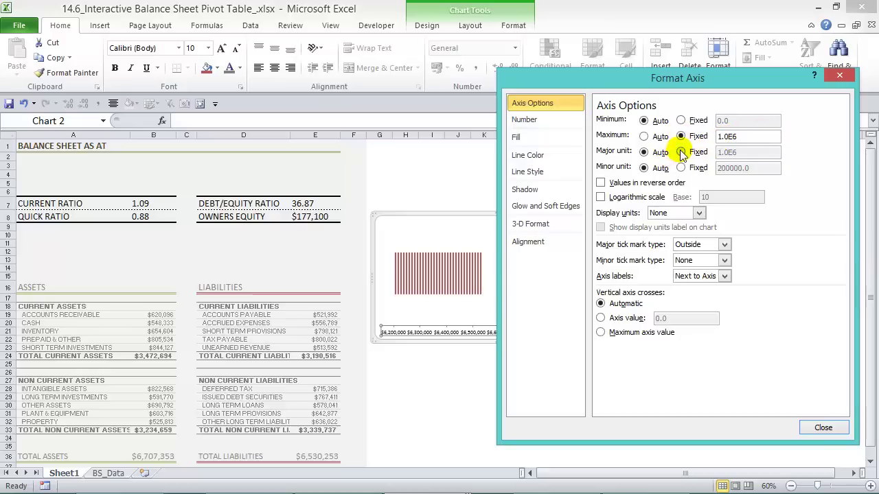
drag(752, 153, 699, 153)
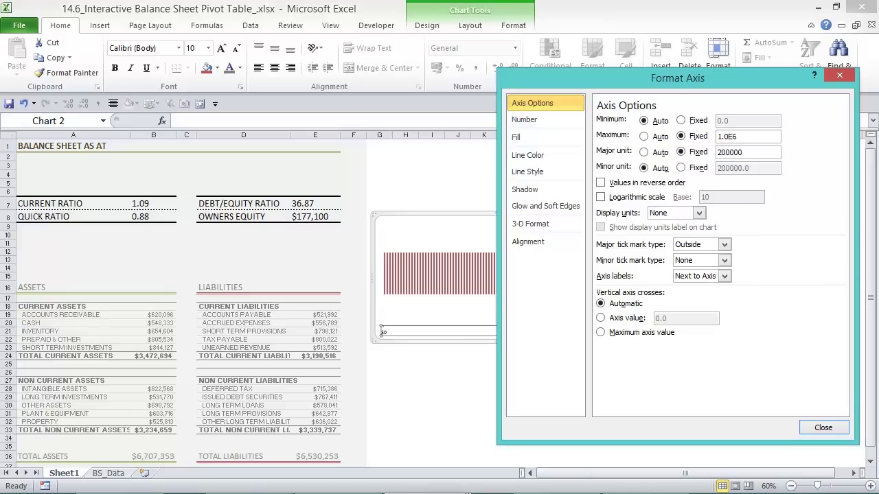
Step: Set the liabilities axis display units to Hundreds and its minor tick mark type to Cross
click(698, 212)
click(691, 239)
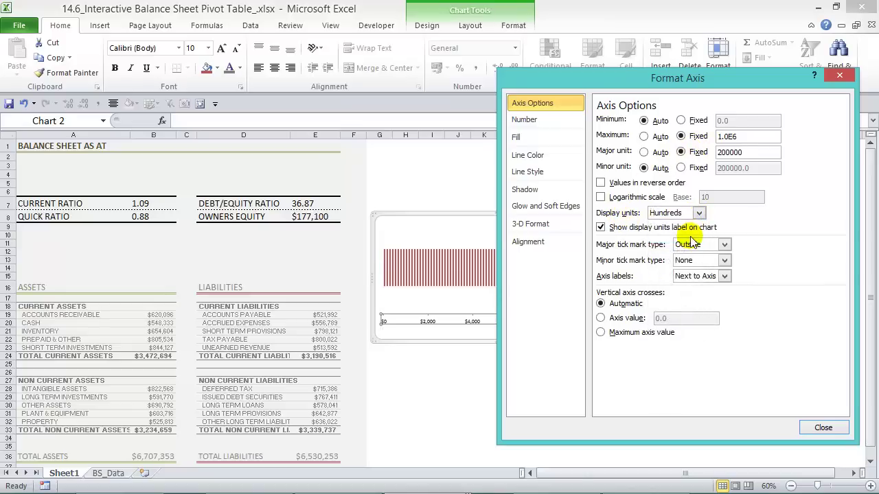
click(724, 260)
click(696, 308)
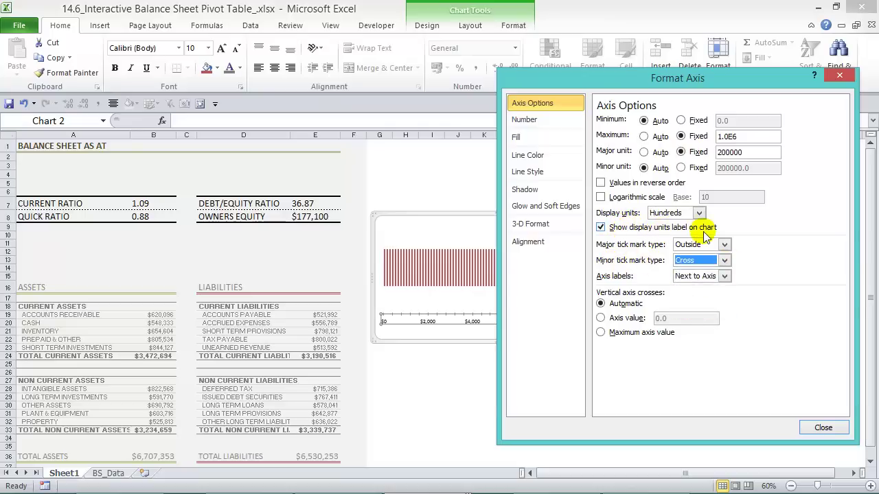
click(822, 425)
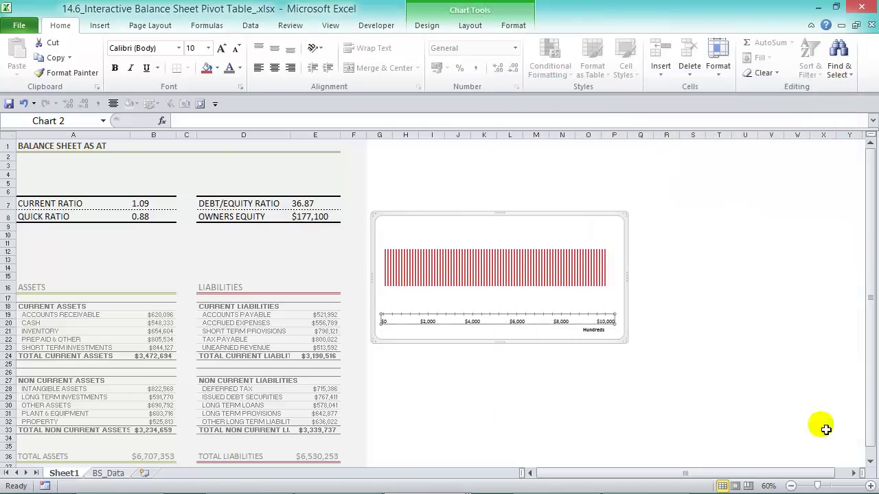
Step: Reduce the height of the total liabilities chart and move it to about columns H to R
click(593, 329)
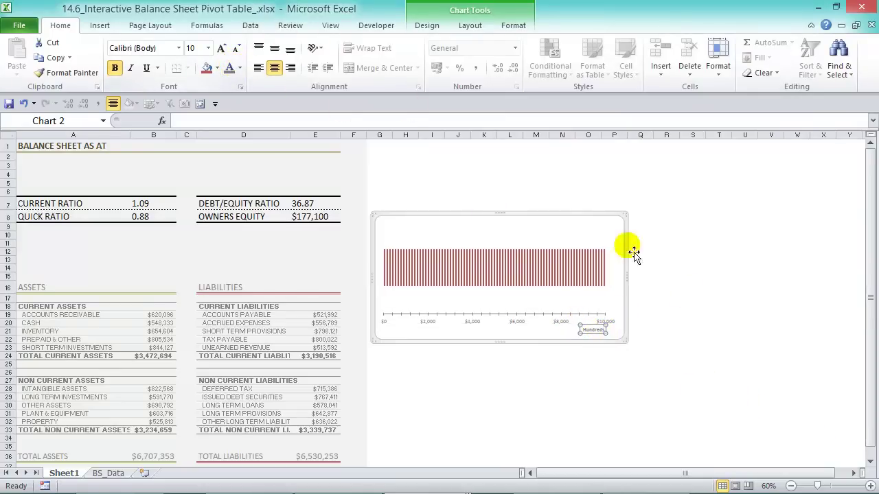
click(553, 317)
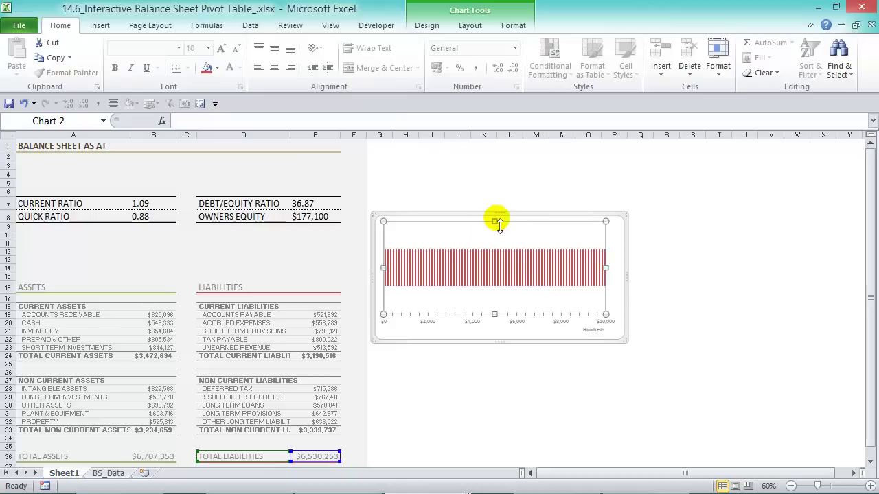
drag(505, 220, 558, 216)
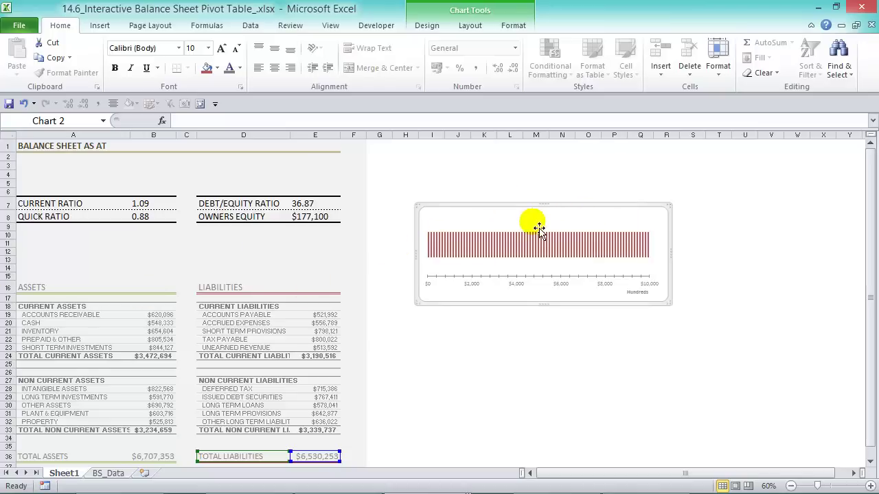
Step: Save the formatted total liabilities chart as a chart template named Interactive BS
mouse_move(596, 264)
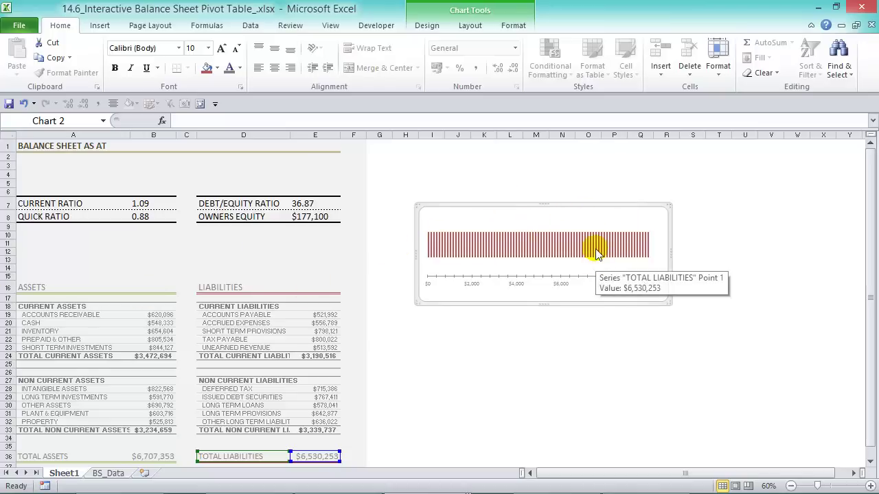
click(426, 27)
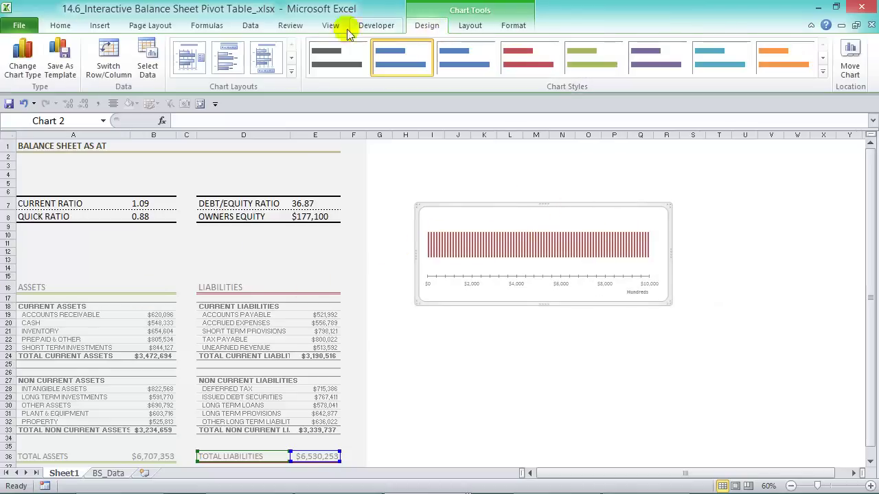
click(62, 55)
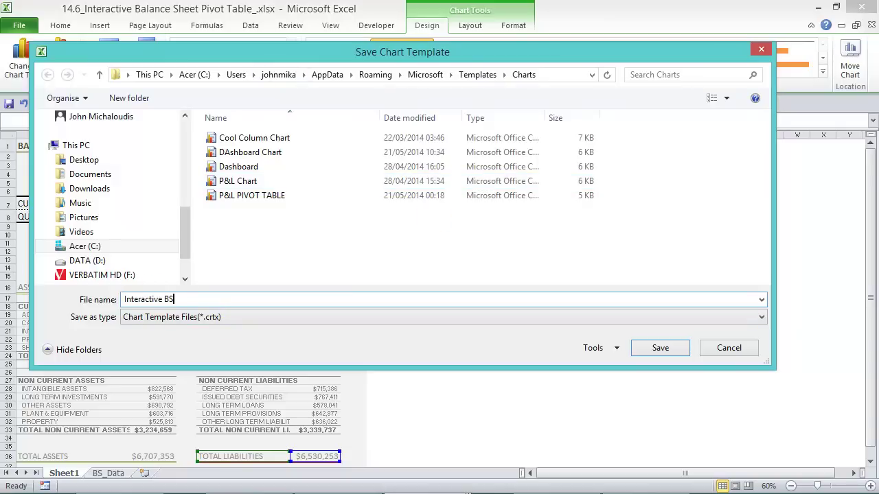
click(660, 347)
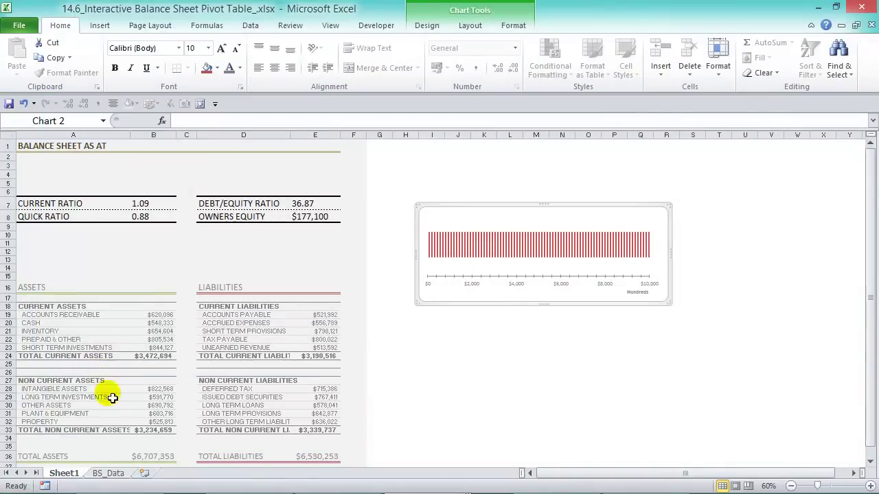
Step: Insert a 2-D clustered bar chart from the TOTAL ASSETS cells A36:B36 and place it below the liabilities chart
click(57, 457)
drag(56, 459, 141, 456)
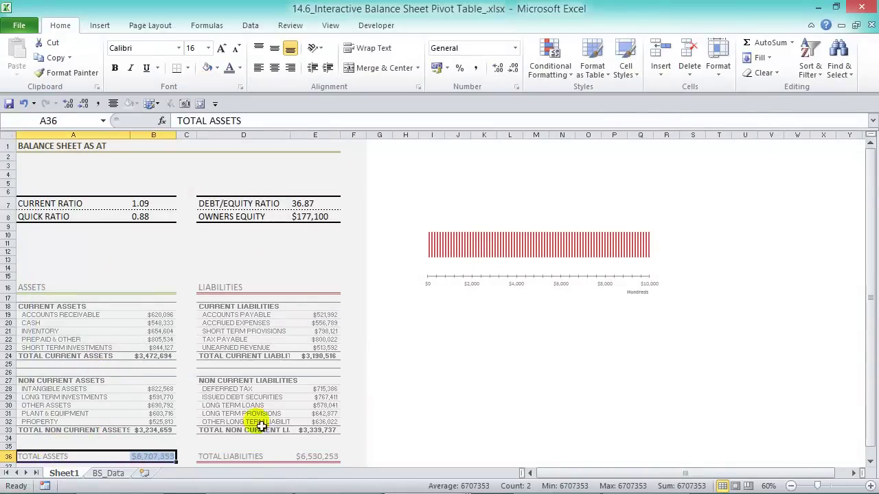
click(100, 25)
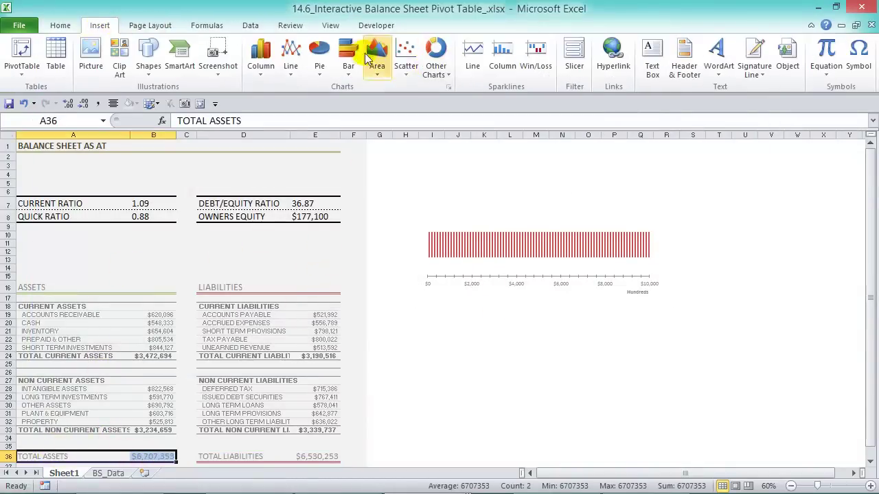
click(348, 59)
click(357, 126)
drag(510, 249, 637, 316)
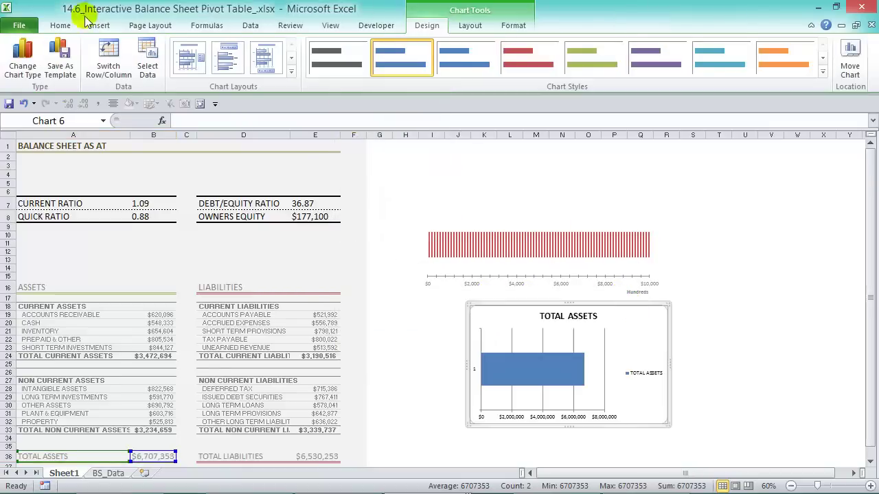
Step: Change the total assets chart to the saved Interactive BS template
click(24, 60)
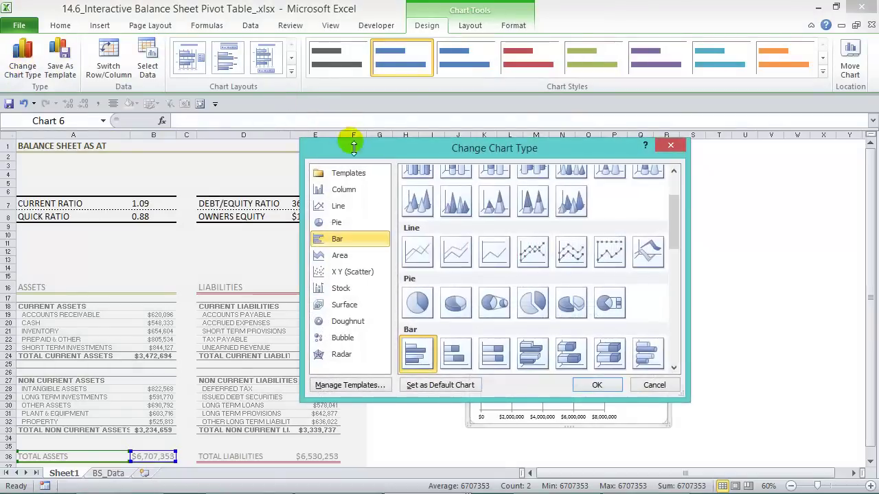
click(359, 174)
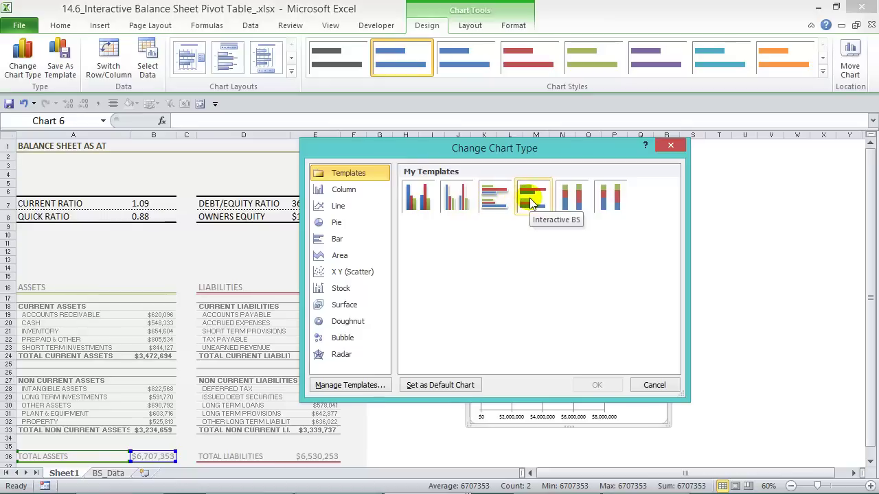
click(530, 199)
click(607, 385)
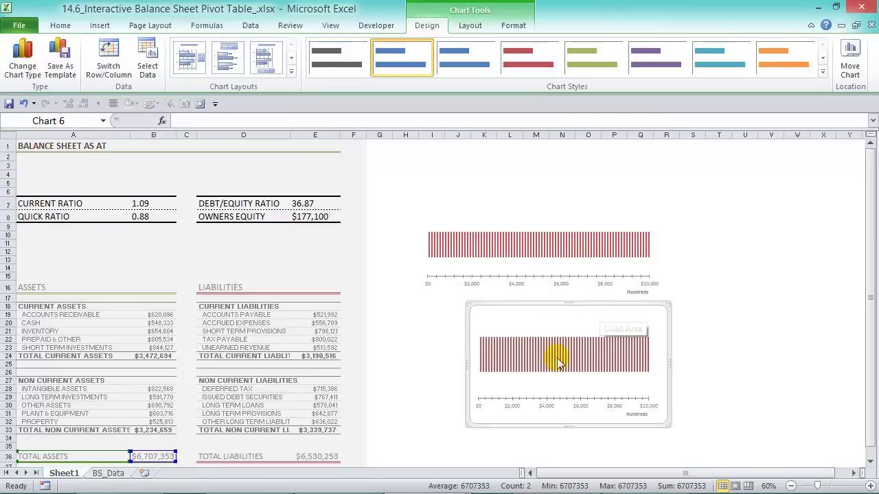
Step: Change the foreground color of the total assets bar's stripe pattern to the green theme color
mouse_move(539, 362)
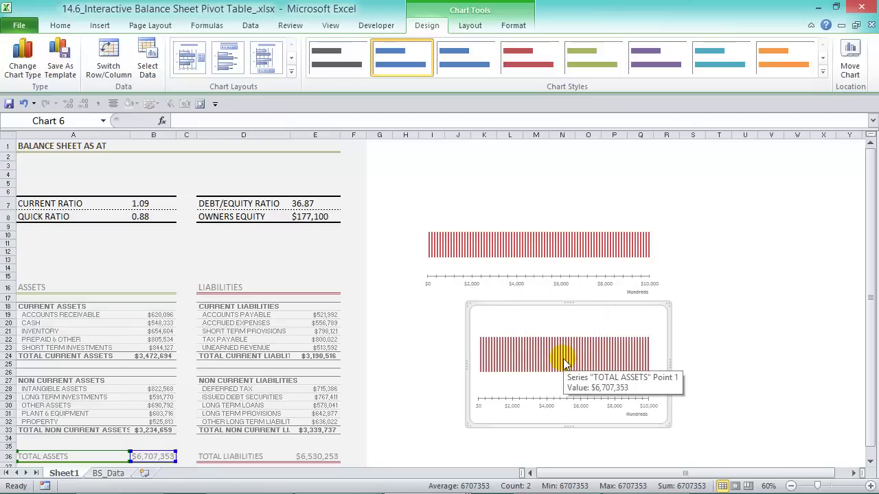
click(563, 362)
key(ctrl+1)
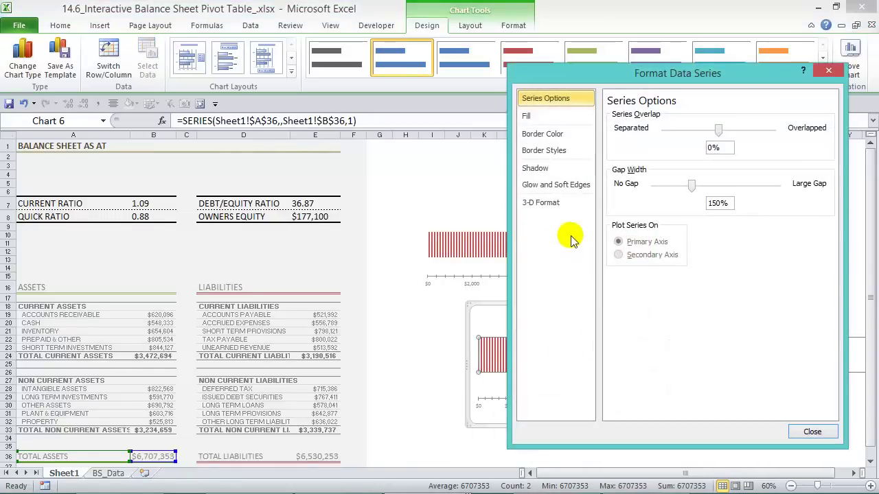
click(546, 117)
click(714, 338)
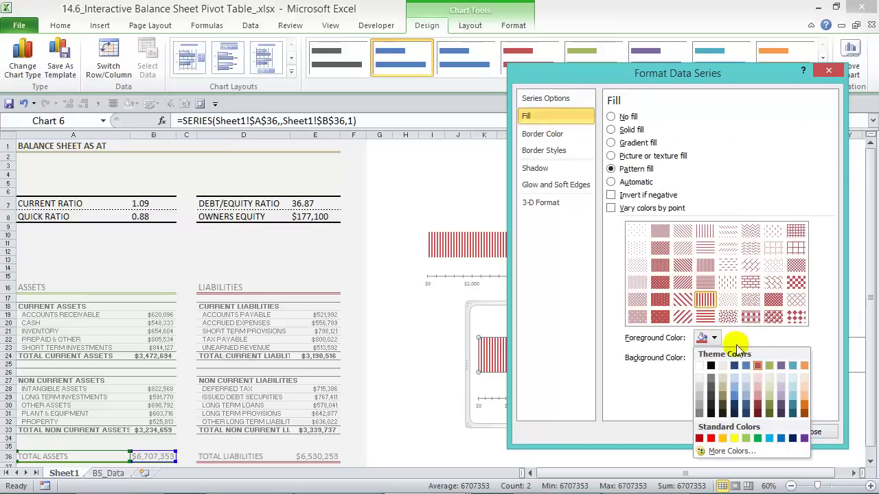
click(769, 365)
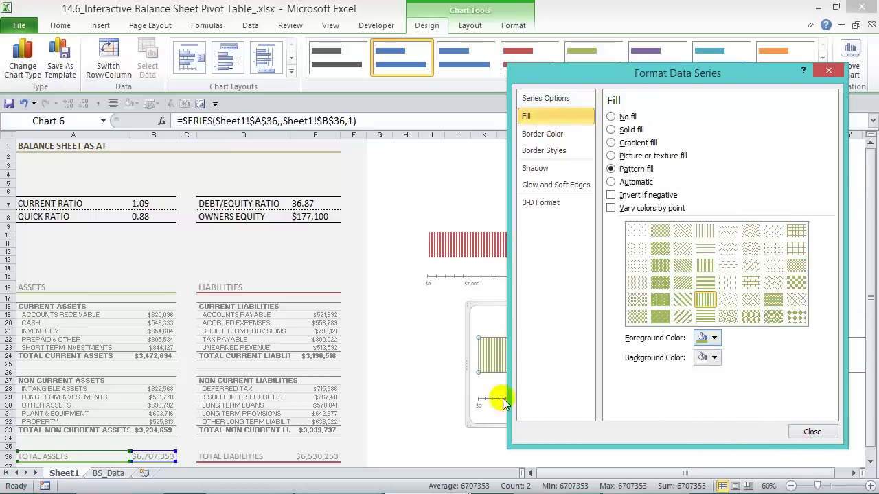
Step: Move the total assets chart over to start around column G and show its axis values in reverse order
drag(487, 317, 403, 306)
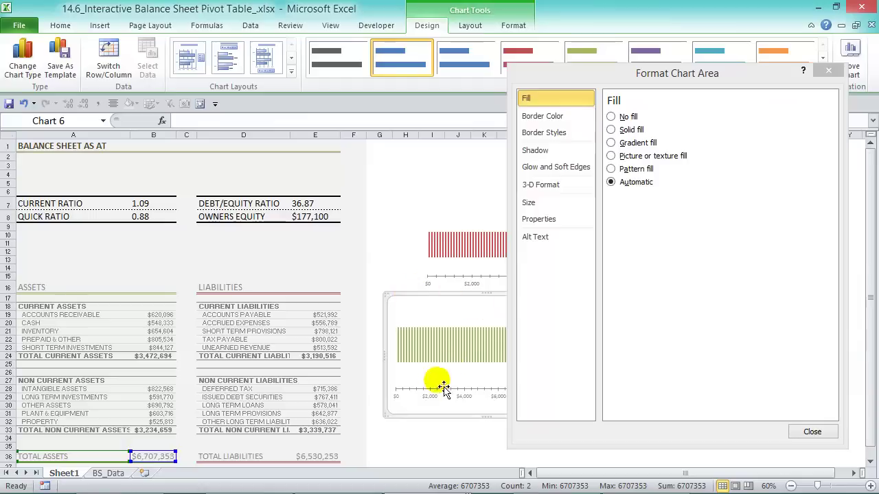
click(431, 396)
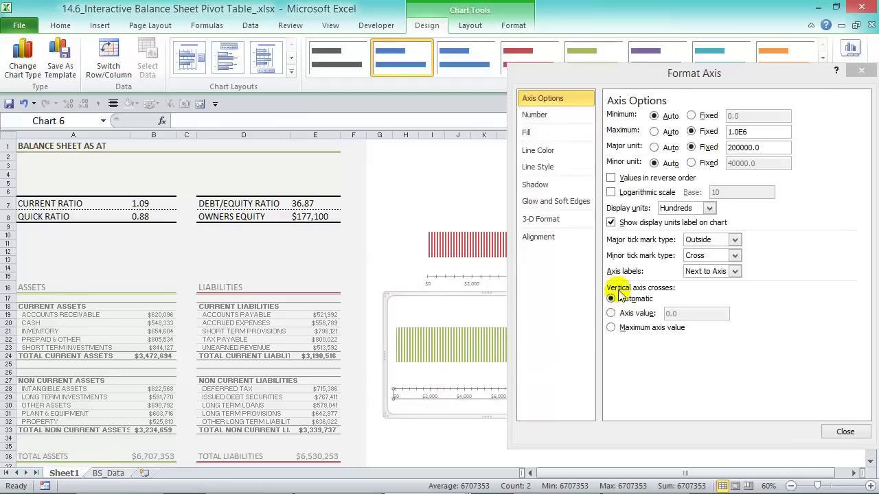
click(612, 179)
click(843, 431)
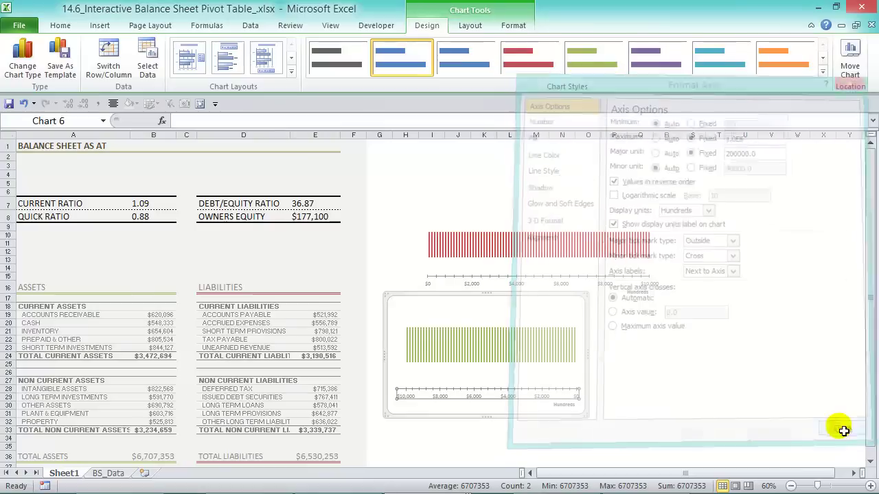
Step: Set the display units of the liabilities chart's value axis to Thousands
double_click(672, 302)
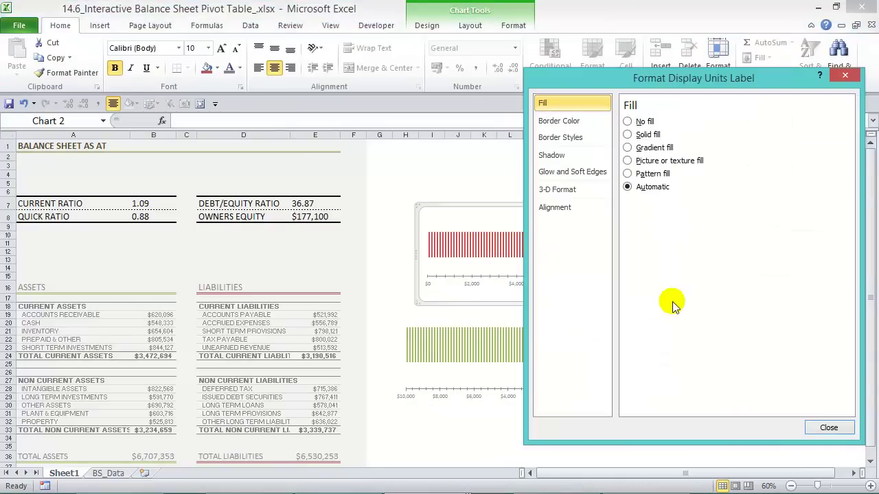
key(Escape)
click(559, 287)
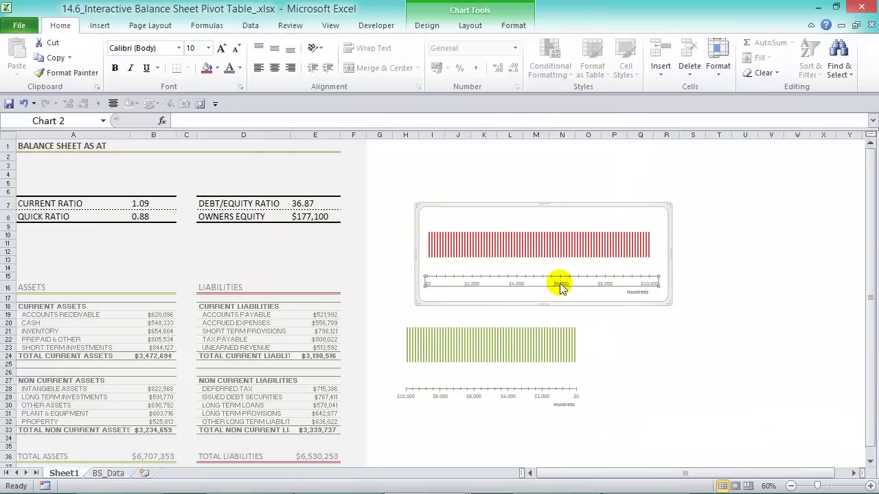
key(ctrl+1)
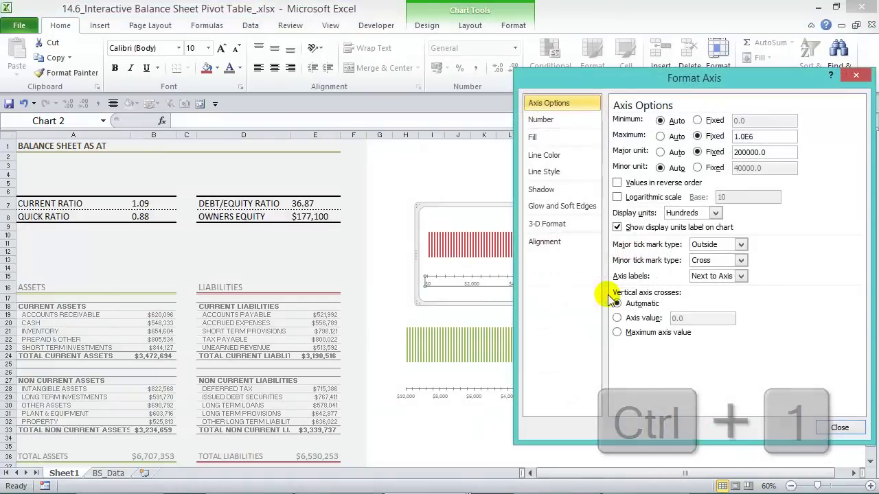
click(715, 213)
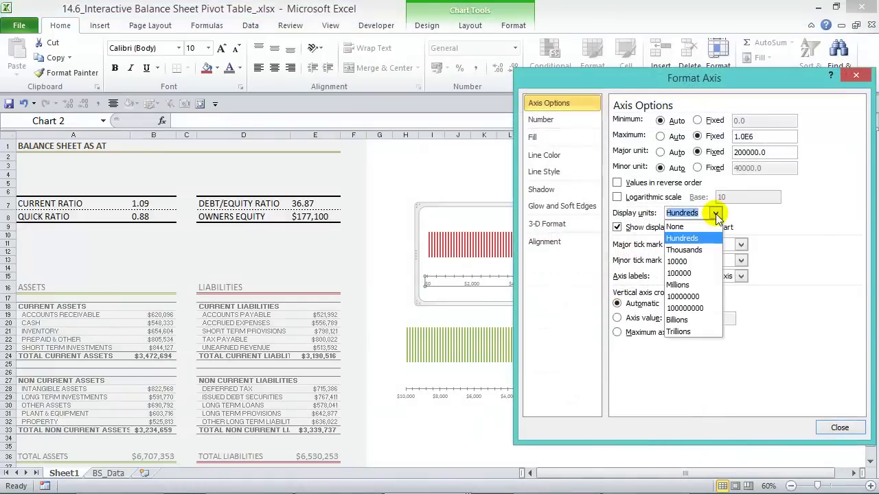
click(701, 248)
Step: Set the display units of the total assets chart's value axis to Thousands
click(508, 353)
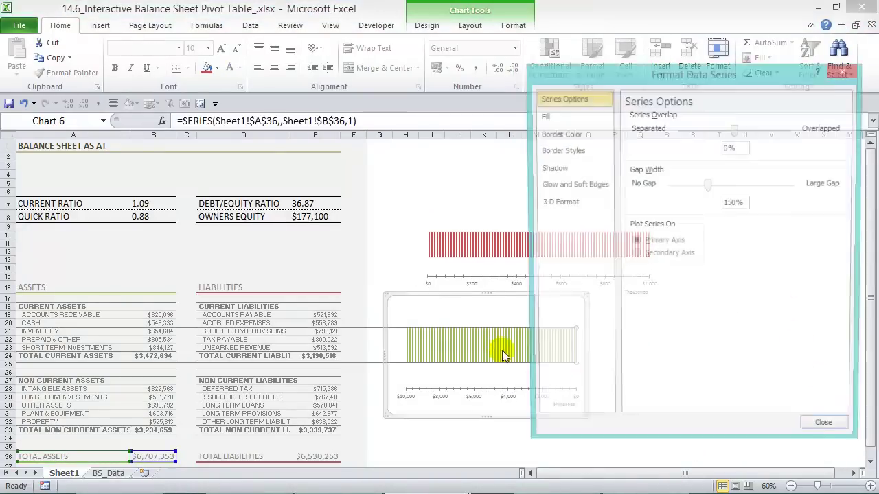
click(481, 398)
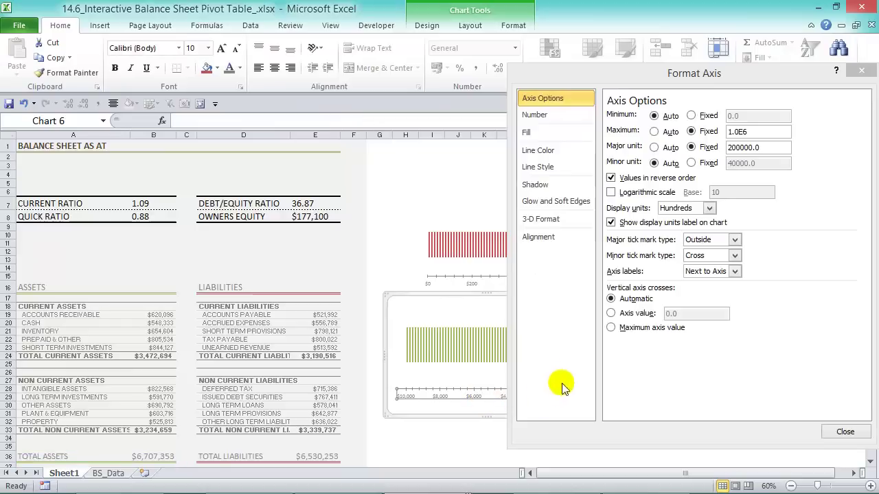
click(707, 208)
click(695, 245)
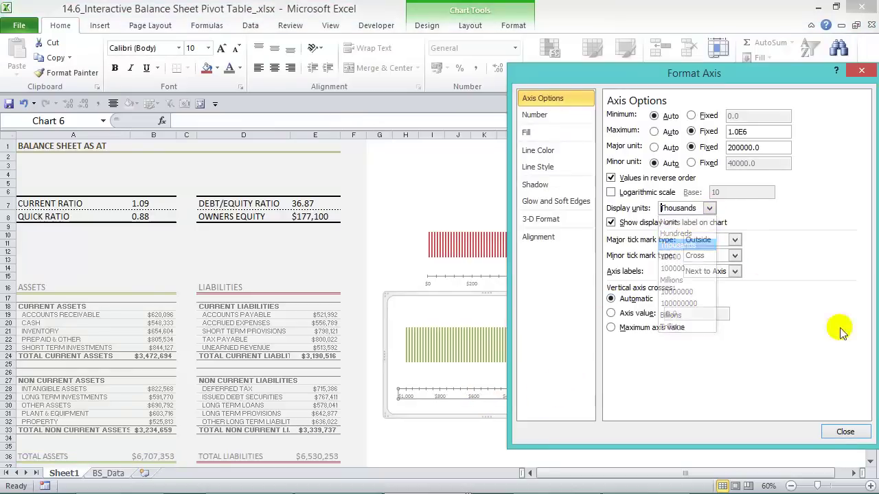
click(844, 432)
click(741, 391)
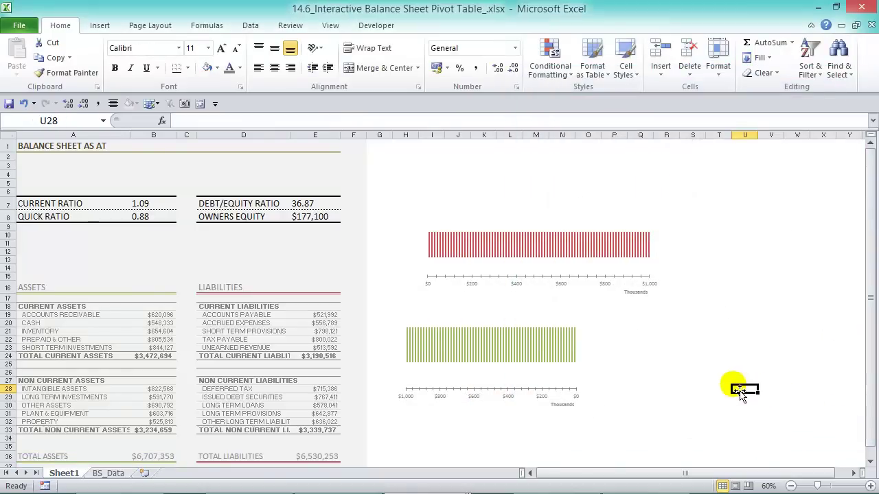
Step: Shrink the total assets chart and fit it over columns A:B between QUICK RATIO and the ASSETS heading
click(473, 347)
drag(588, 298, 575, 356)
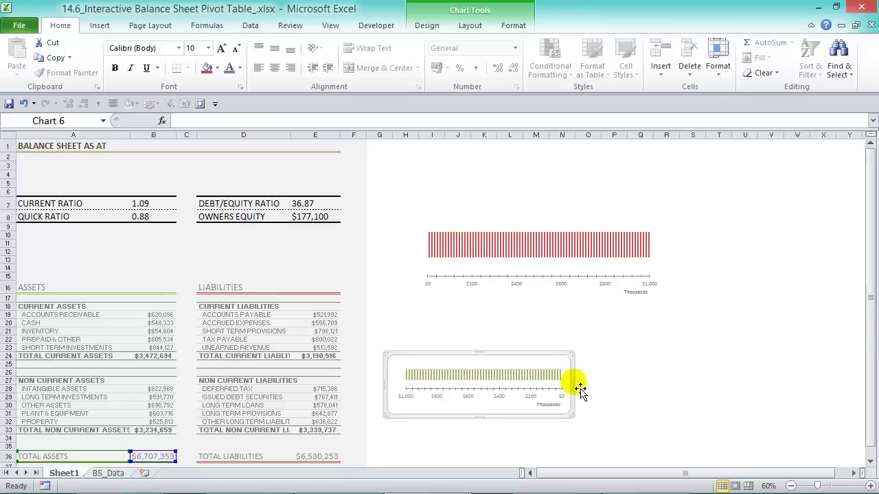
drag(579, 388, 532, 388)
drag(501, 358, 134, 227)
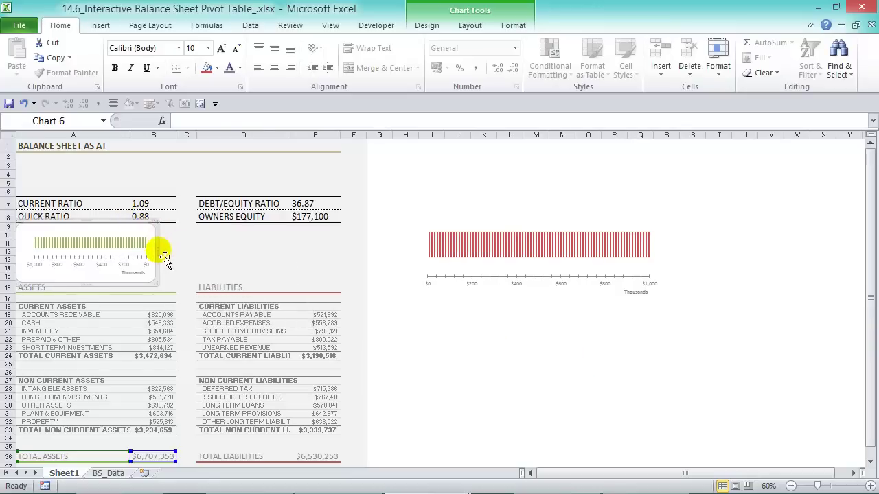
drag(164, 254, 180, 256)
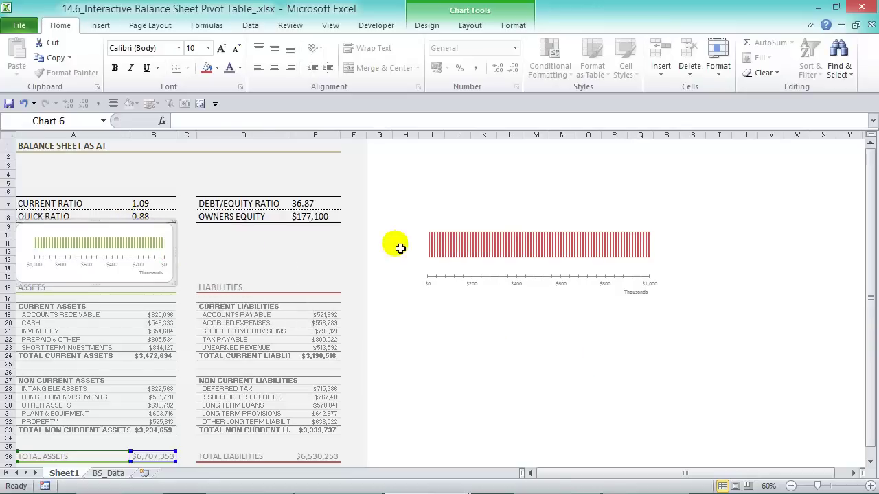
Step: Shrink the liabilities chart and fit it over columns D:E between OWNERS EQUITY and the LIABILITIES heading
click(439, 245)
drag(678, 219, 337, 230)
click(450, 270)
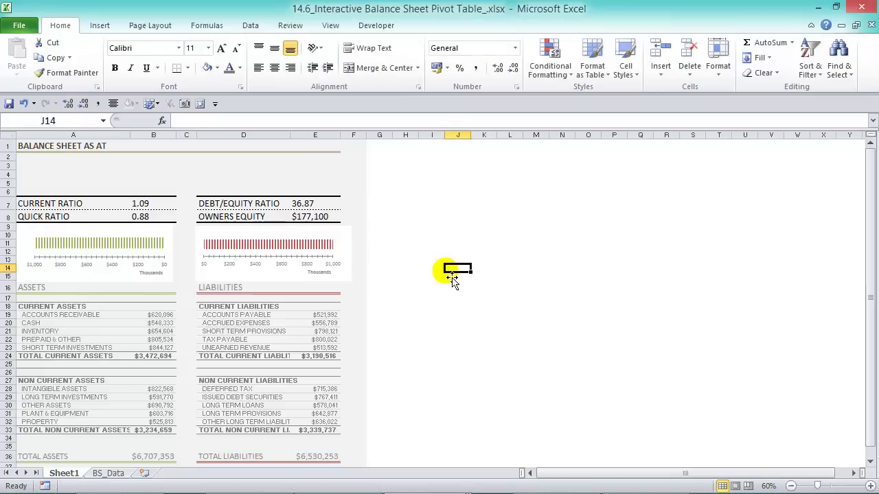
Step: Fill the total assets chart's background and plot area with the lightest gray theme color, matching the sheet
click(170, 238)
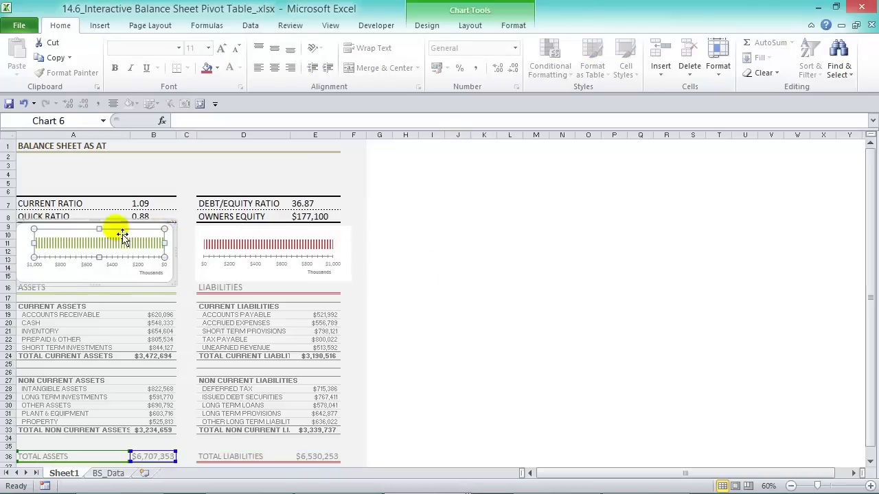
click(27, 258)
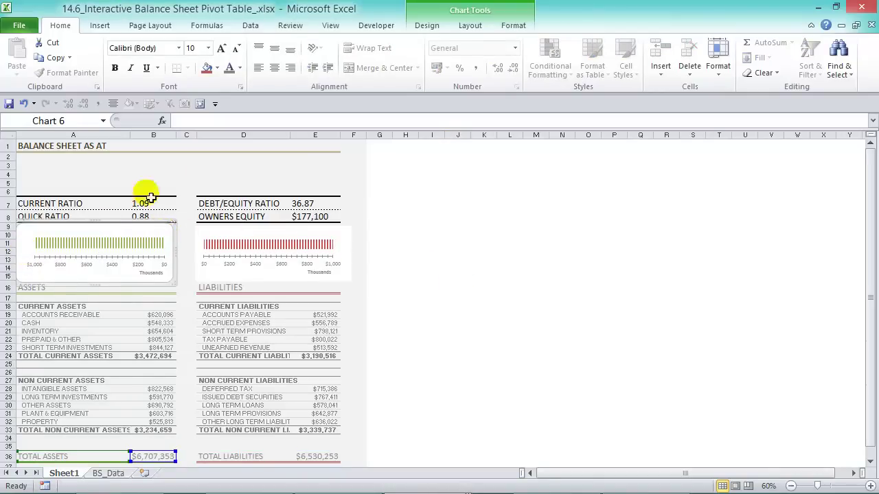
click(217, 68)
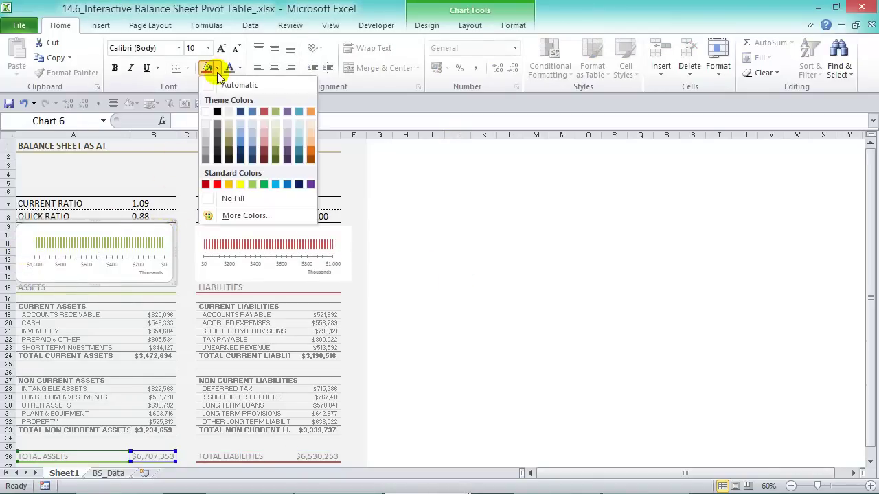
click(206, 123)
click(158, 241)
key(F4)
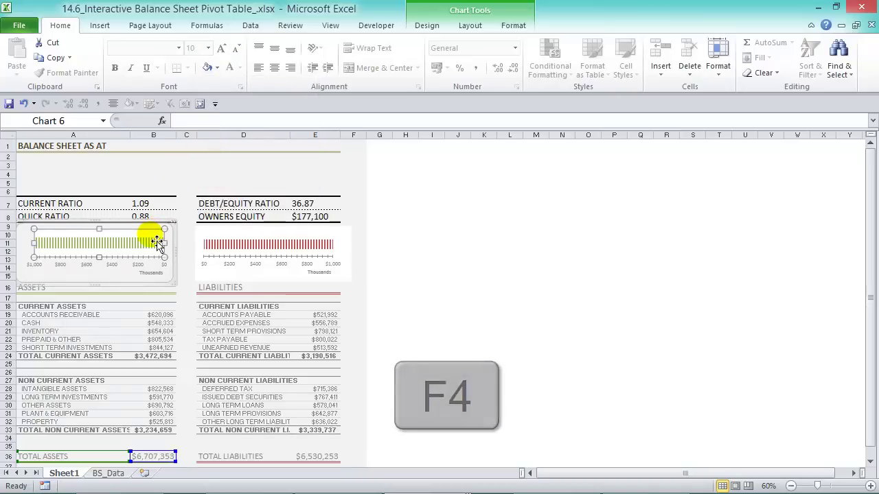
Step: Repeat the light gray fill on the liabilities chart's background and plot area
click(208, 241)
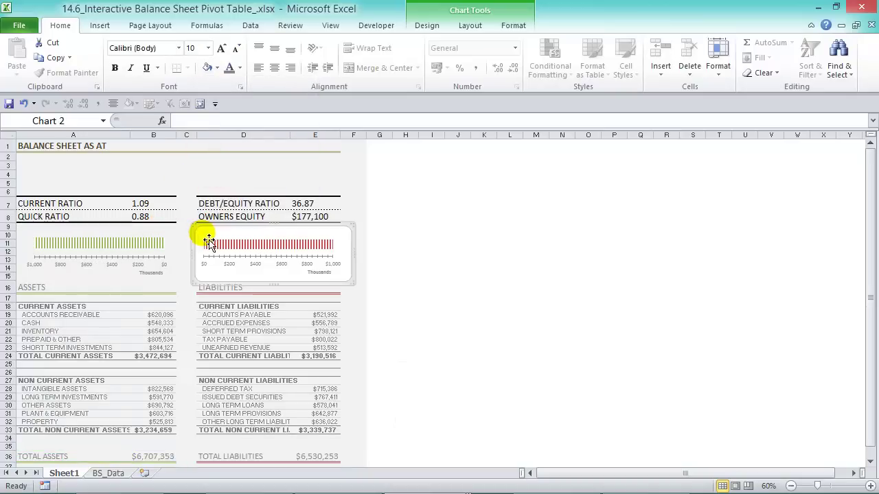
key(F4)
click(283, 242)
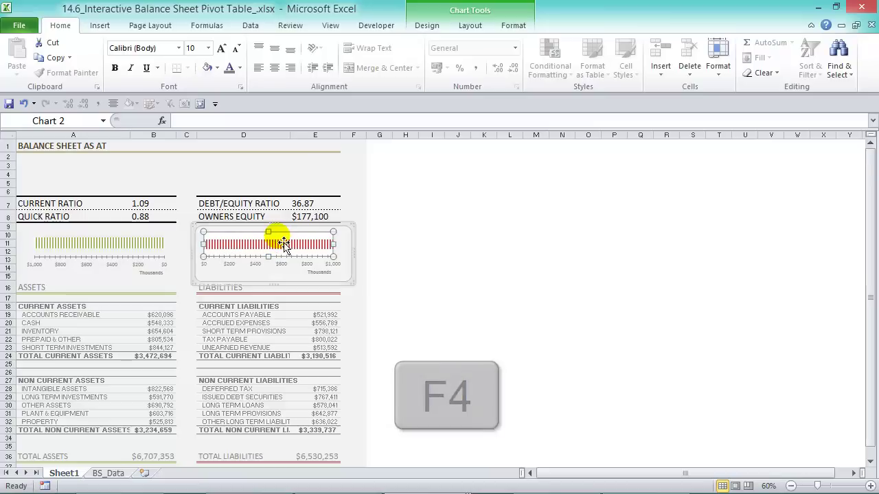
click(430, 278)
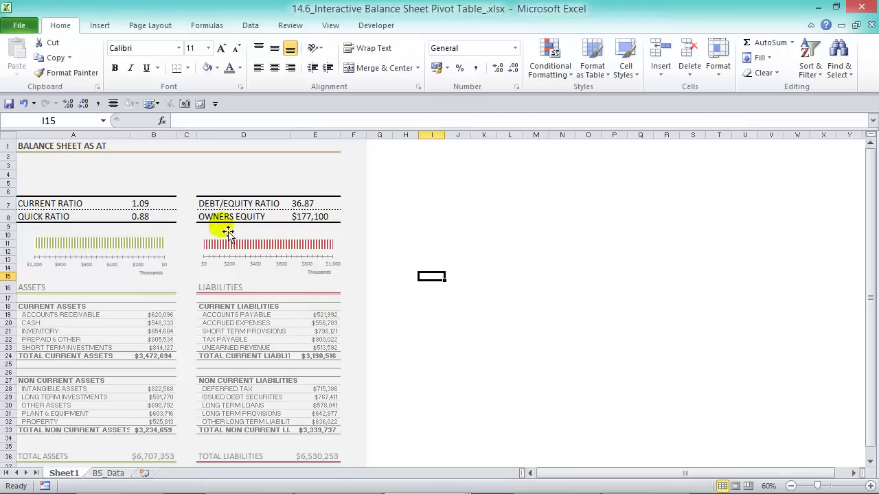
Step: Insert a MONTH slicer for the current assets PivotTable
click(159, 315)
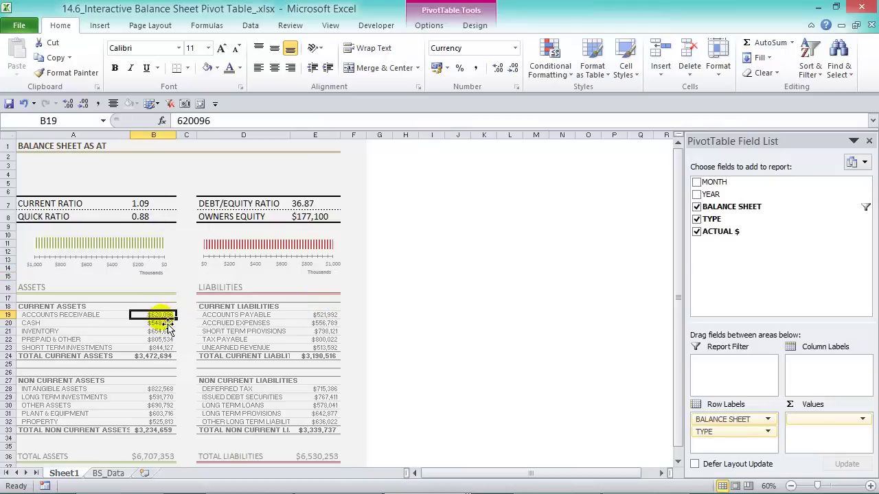
click(429, 25)
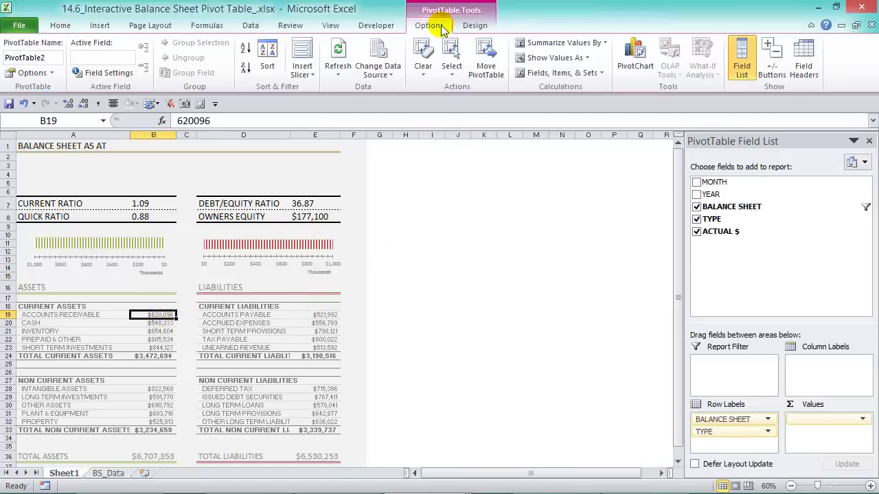
click(303, 51)
click(467, 136)
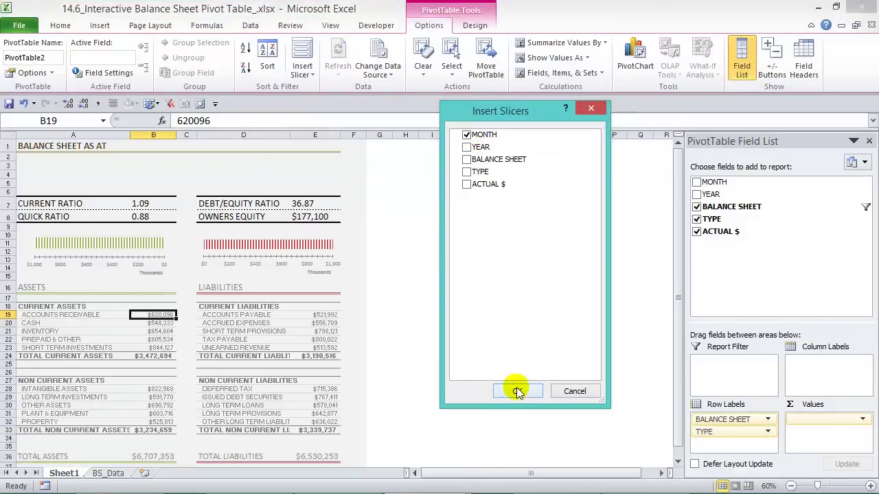
click(517, 392)
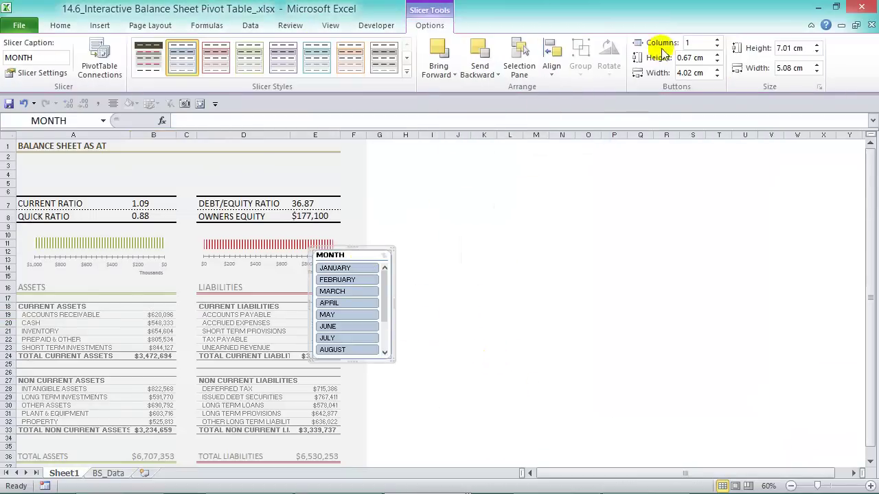
Step: Arrange the MONTH slicer in 6 columns and resize it to about 22.09 cm wide and 3.53 cm high
click(717, 39)
click(718, 39)
click(718, 39)
click(718, 39)
click(718, 39)
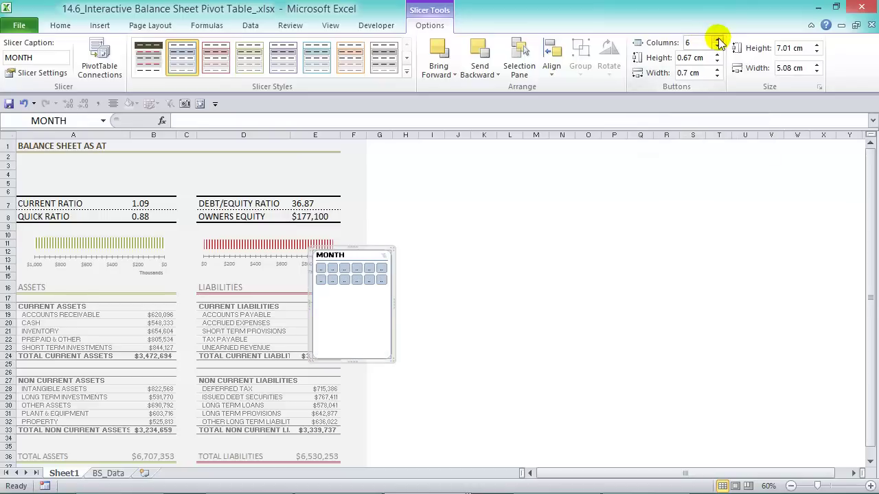
drag(392, 359, 659, 309)
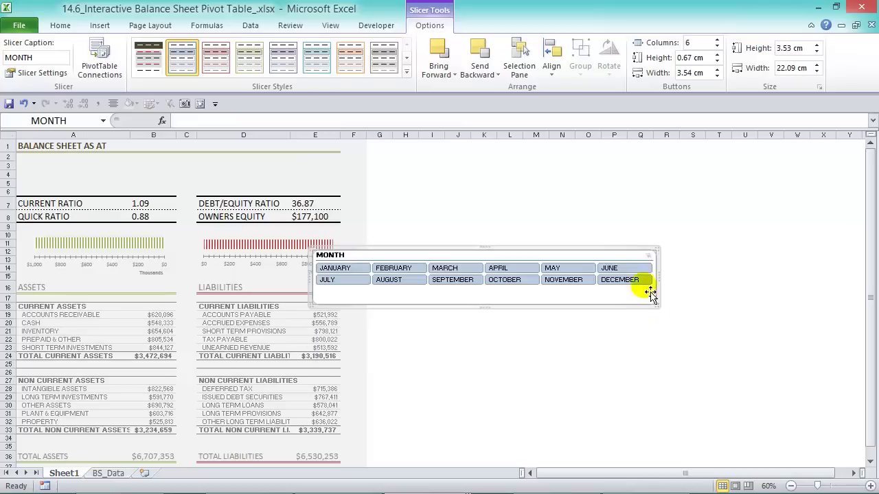
Step: Hide the header of the MONTH slicer in its slicer settings
right_click(614, 264)
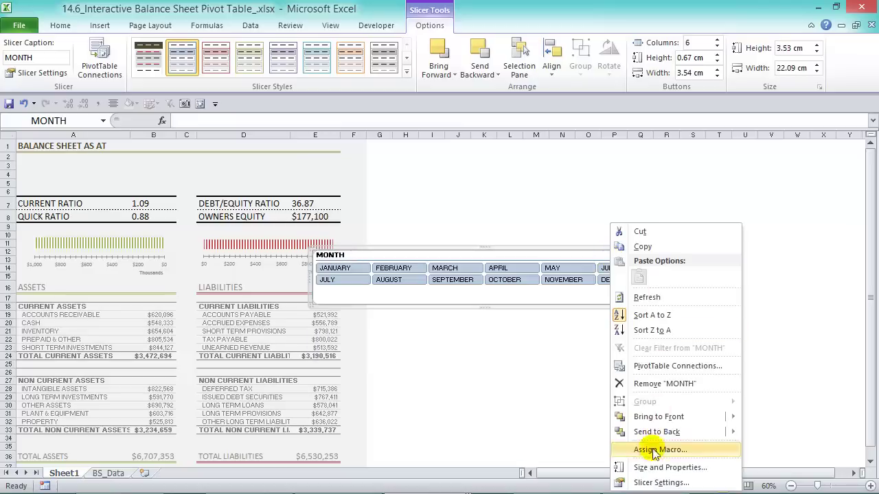
click(647, 481)
click(506, 385)
click(711, 479)
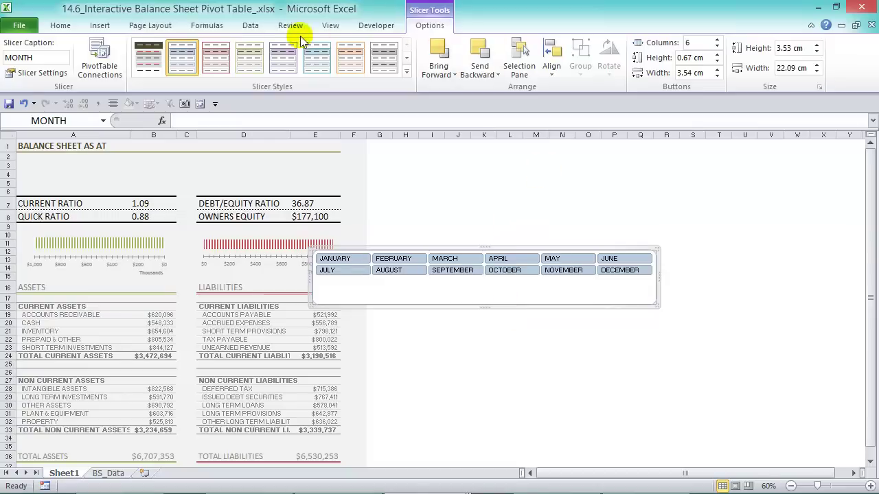
Step: Apply the custom slicer style to the MONTH slicer, reducing its height to about 2.12 cm and setting the button height to 0.8 cm
click(406, 71)
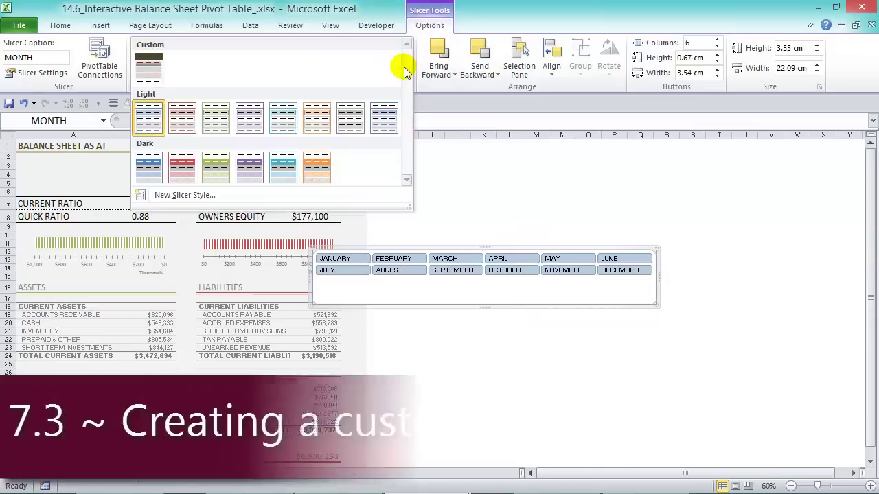
click(149, 67)
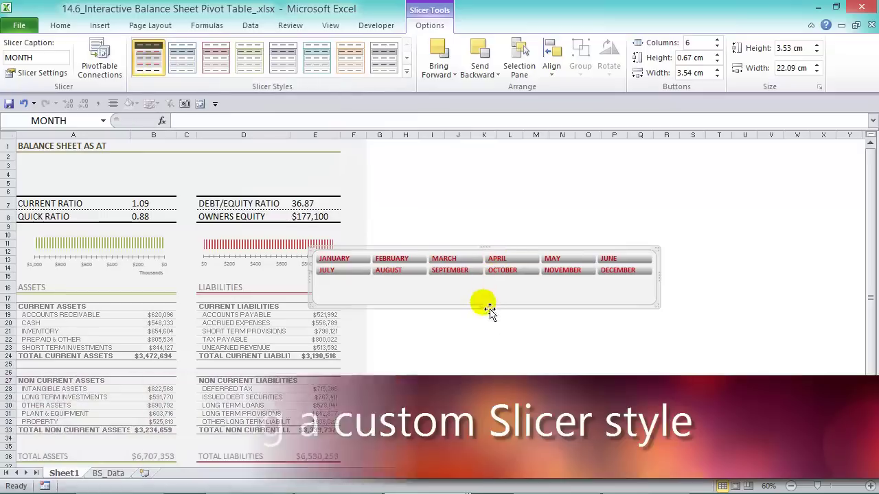
drag(485, 307, 486, 289)
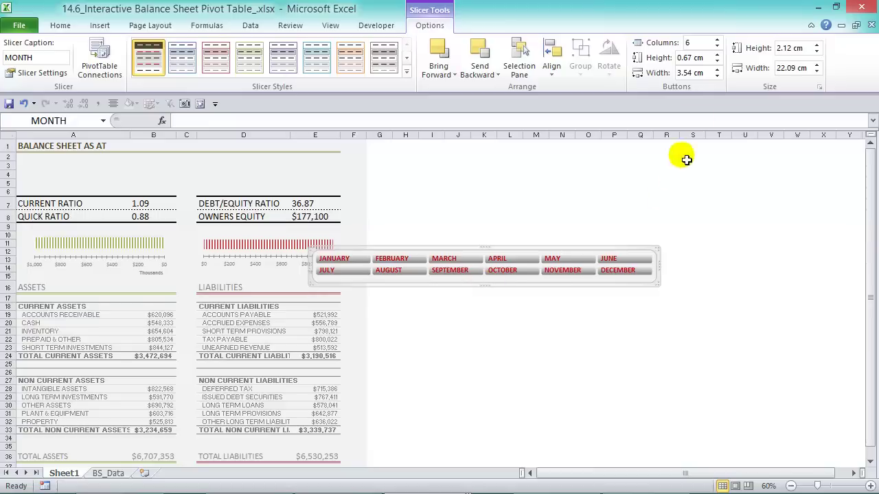
click(717, 55)
click(716, 55)
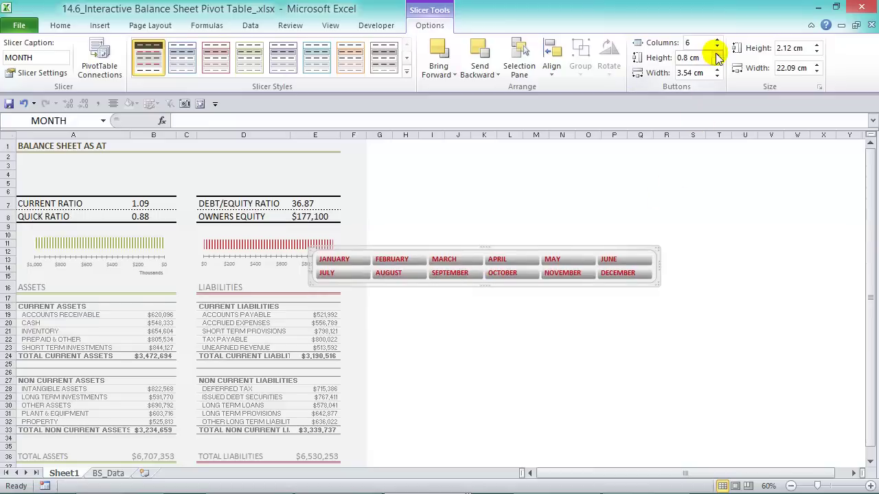
Step: Place the MONTH slicer between the BALANCE SHEET AS AT title and the ratios, narrowing it to about 21.78 cm
drag(565, 249, 281, 162)
drag(373, 185, 359, 178)
click(491, 228)
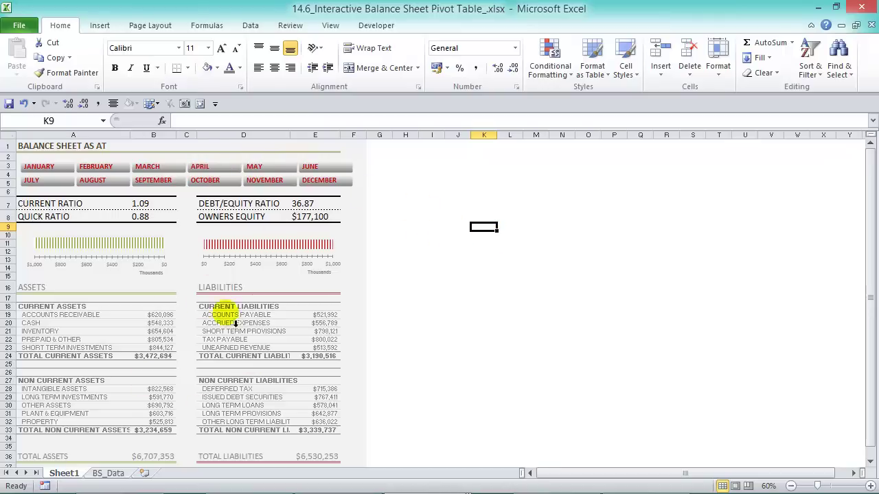
Step: Connect the MONTH slicer to PivotTable3, PivotTable4 and PivotTable5 on Sheet1 in addition to PivotTable2
right_click(267, 160)
click(504, 278)
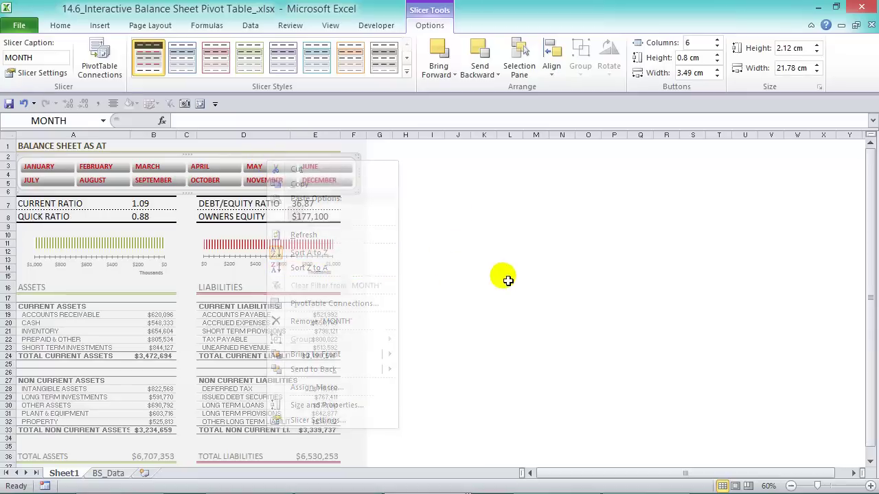
right_click(287, 161)
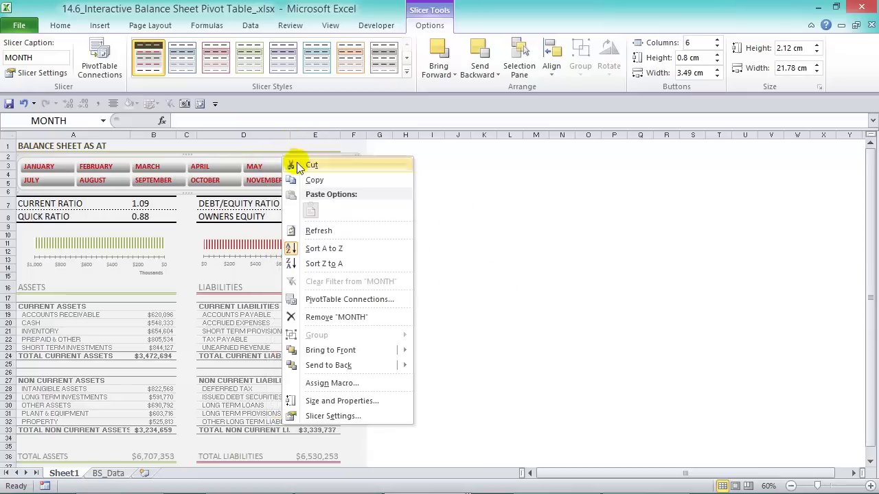
click(350, 295)
click(314, 224)
click(315, 236)
click(315, 249)
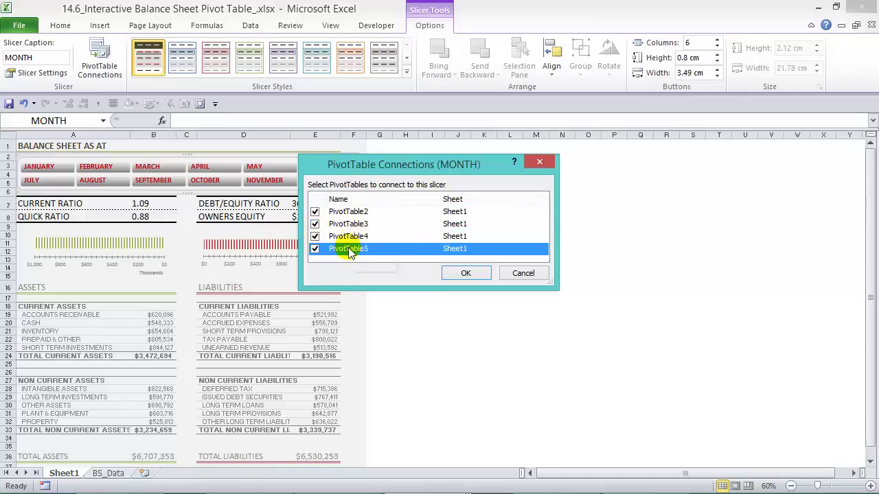
click(473, 274)
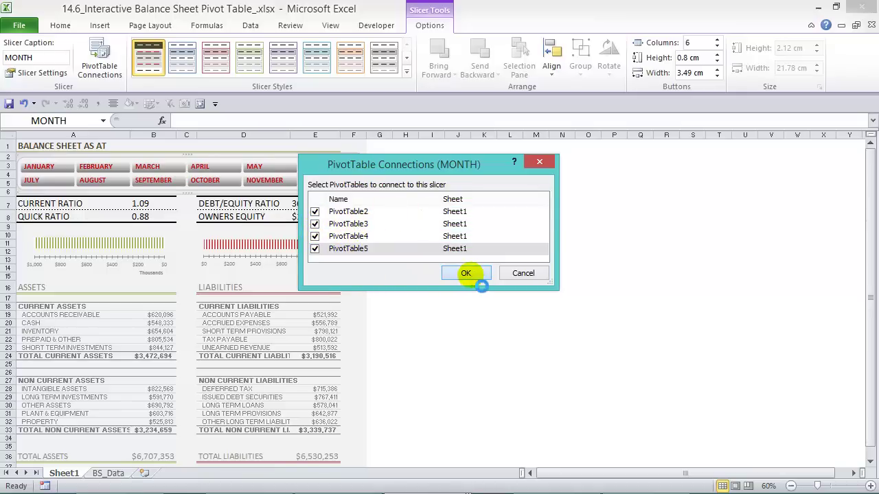
click(458, 299)
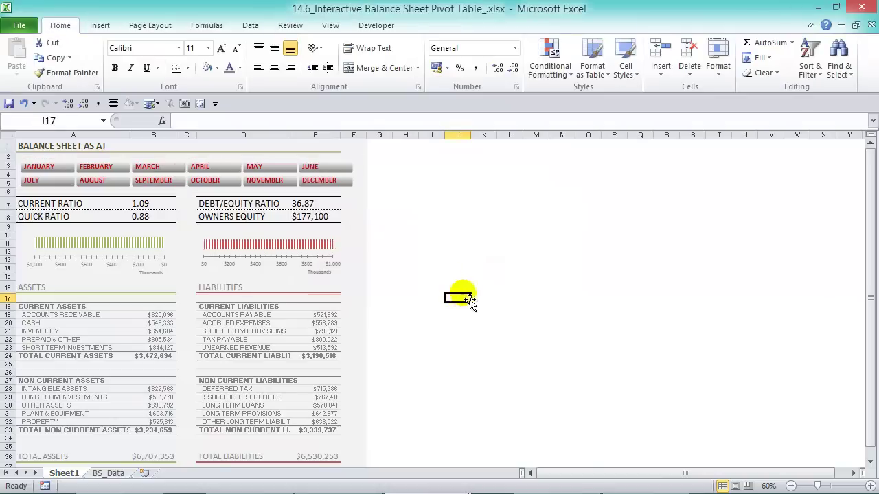
Step: Filter the balance sheet with the MONTH slicer by each month from January to August in turn, finishing on December
click(58, 168)
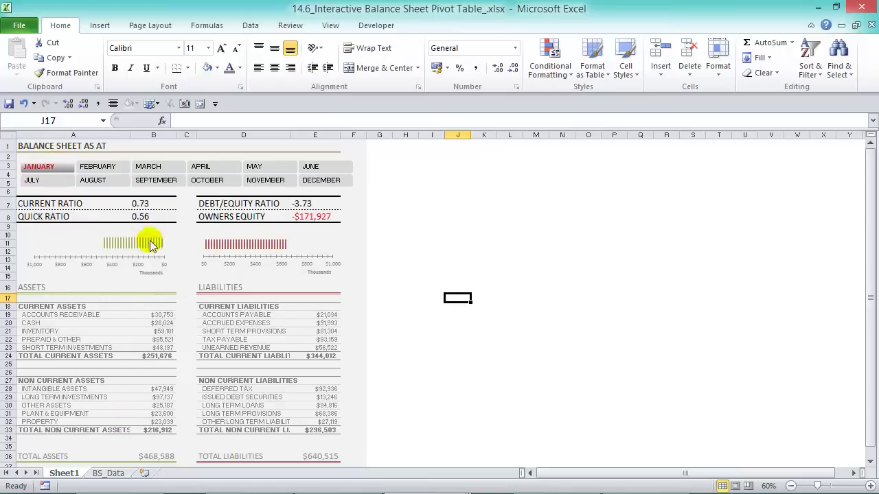
click(112, 170)
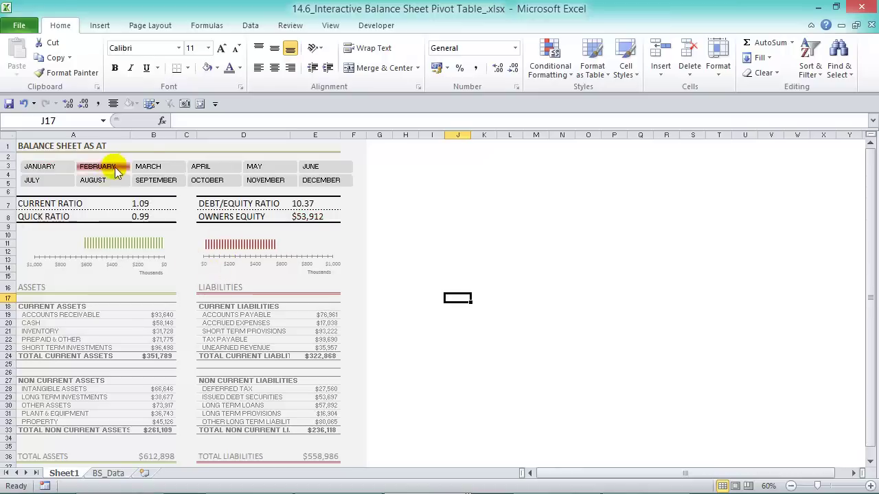
click(152, 170)
click(199, 167)
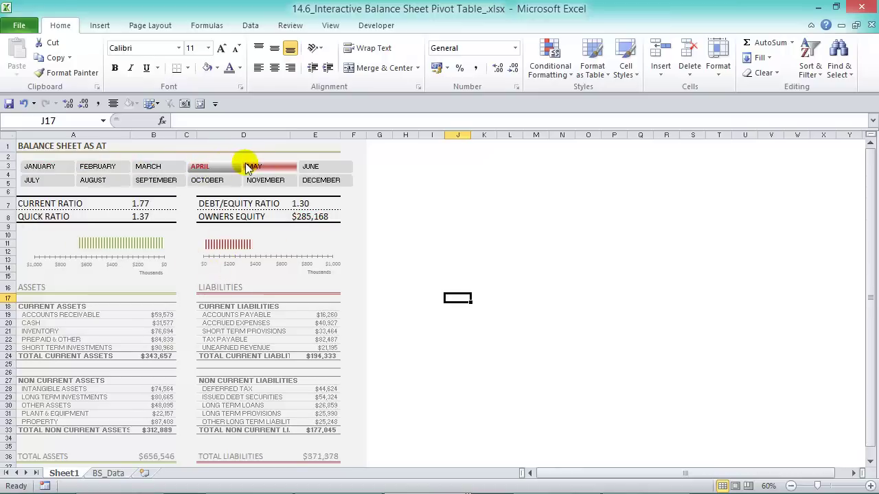
click(254, 167)
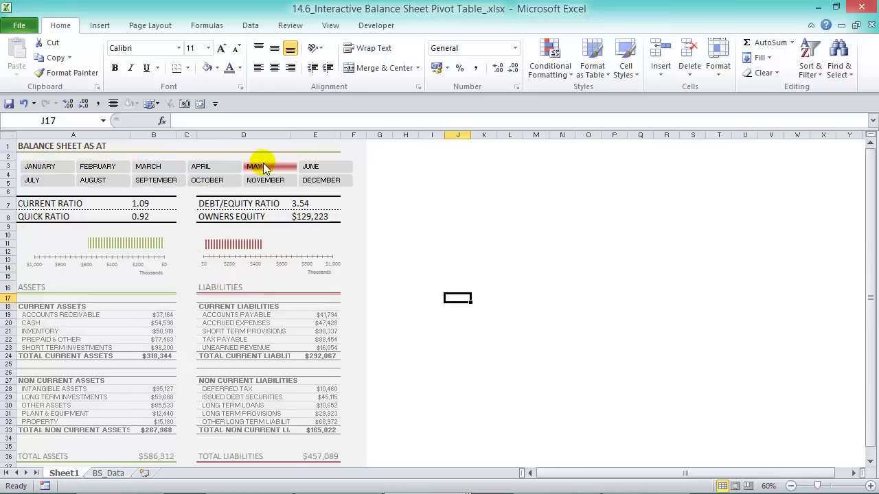
click(310, 168)
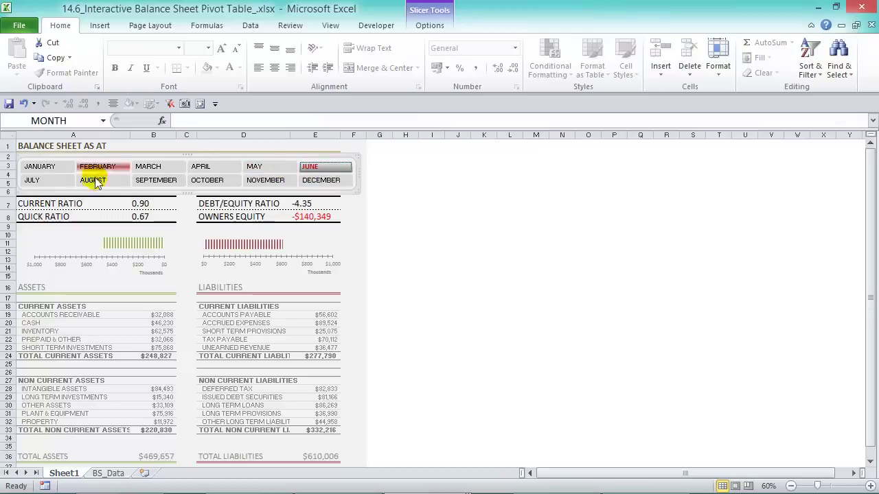
click(67, 183)
click(119, 183)
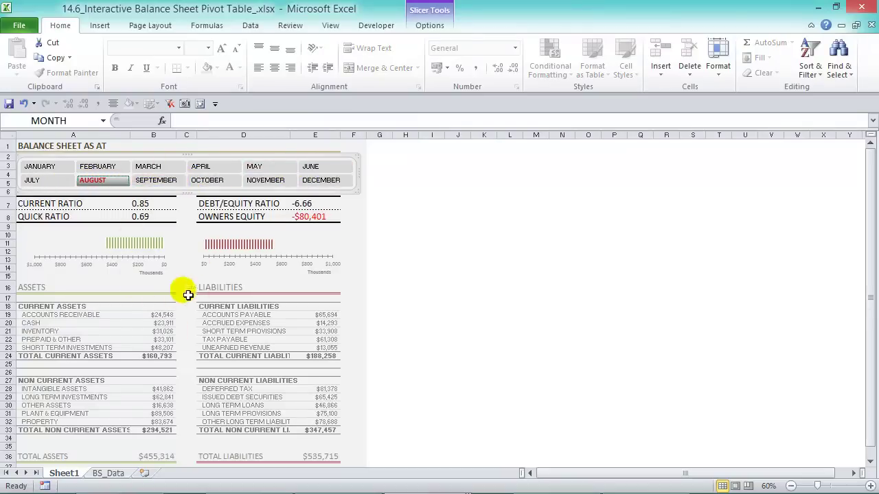
click(324, 181)
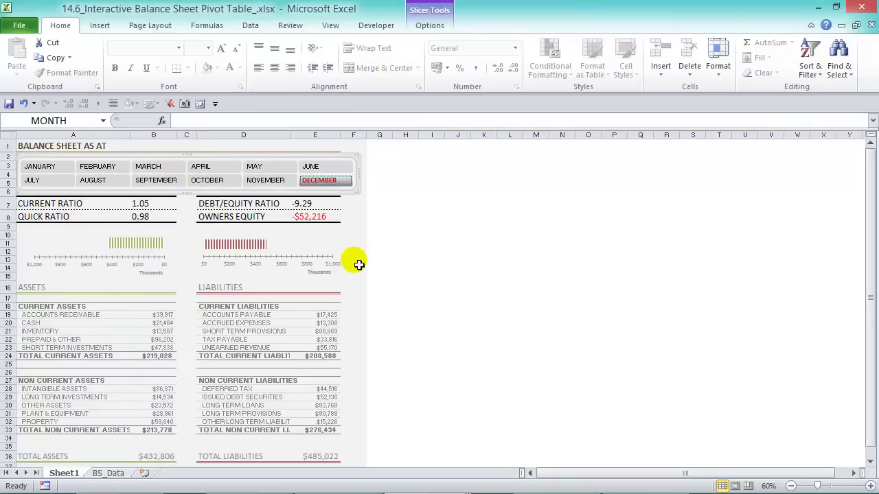